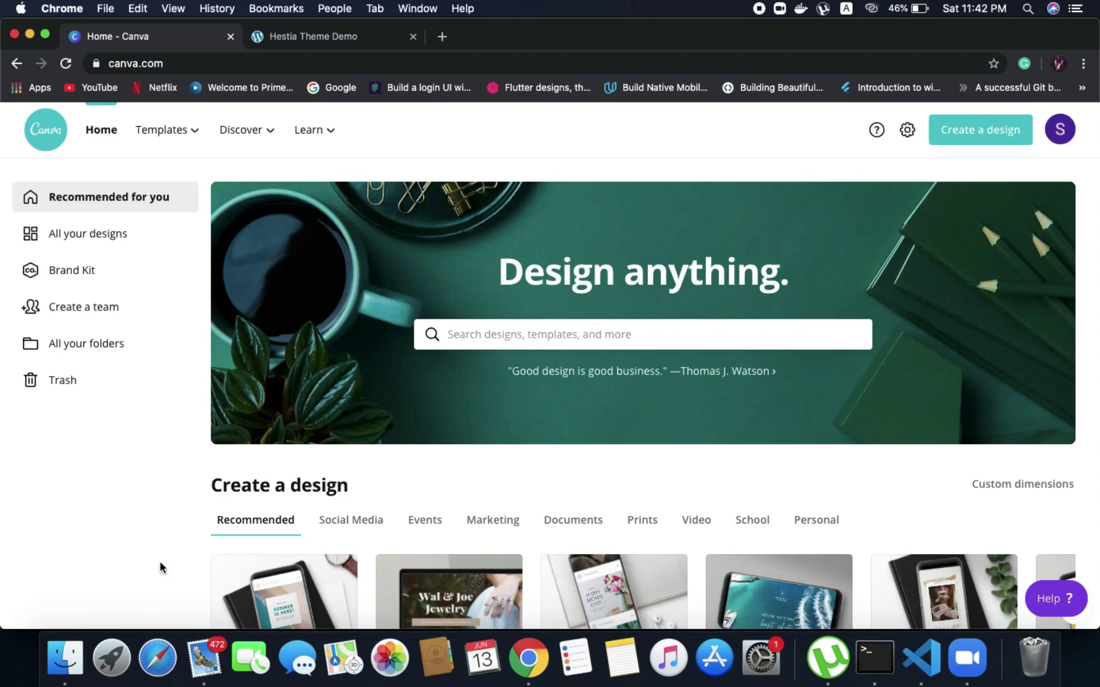
Search Canva for 'we' and pick the Website suggestion to list website templates
left_click(516, 334)
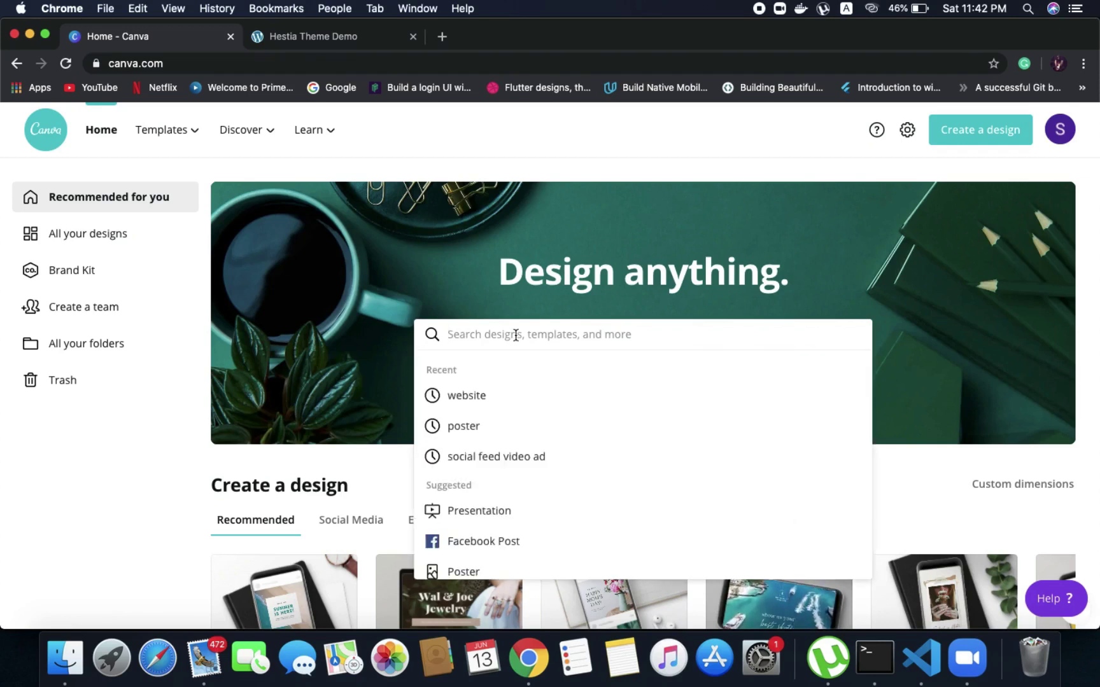
type("we")
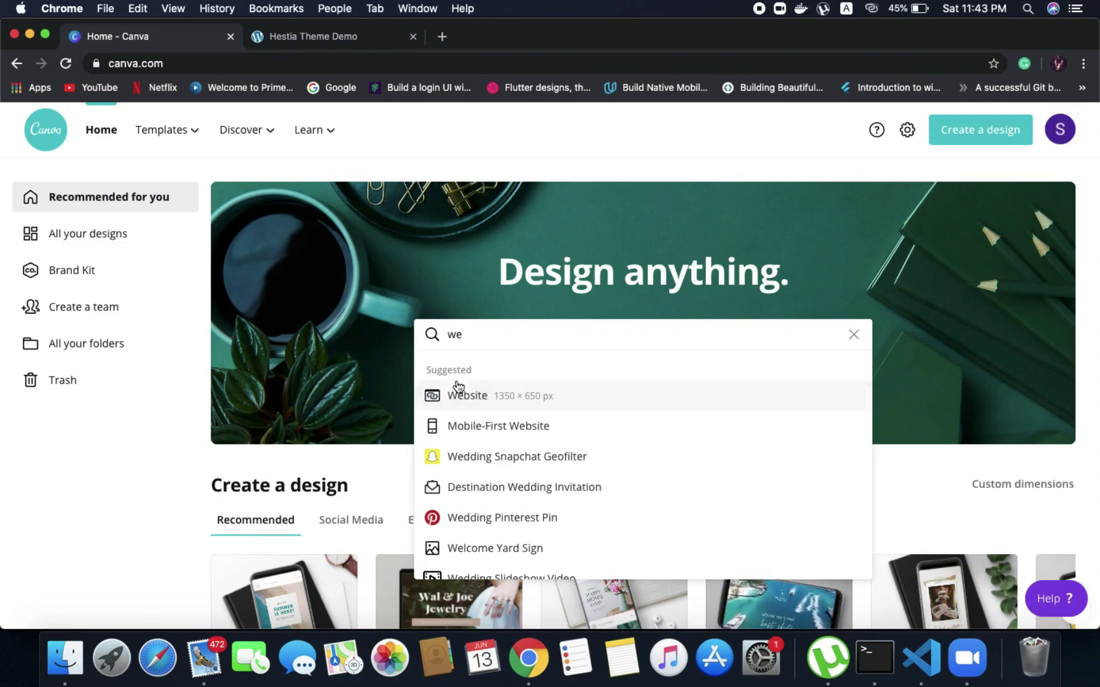
left_click(458, 409)
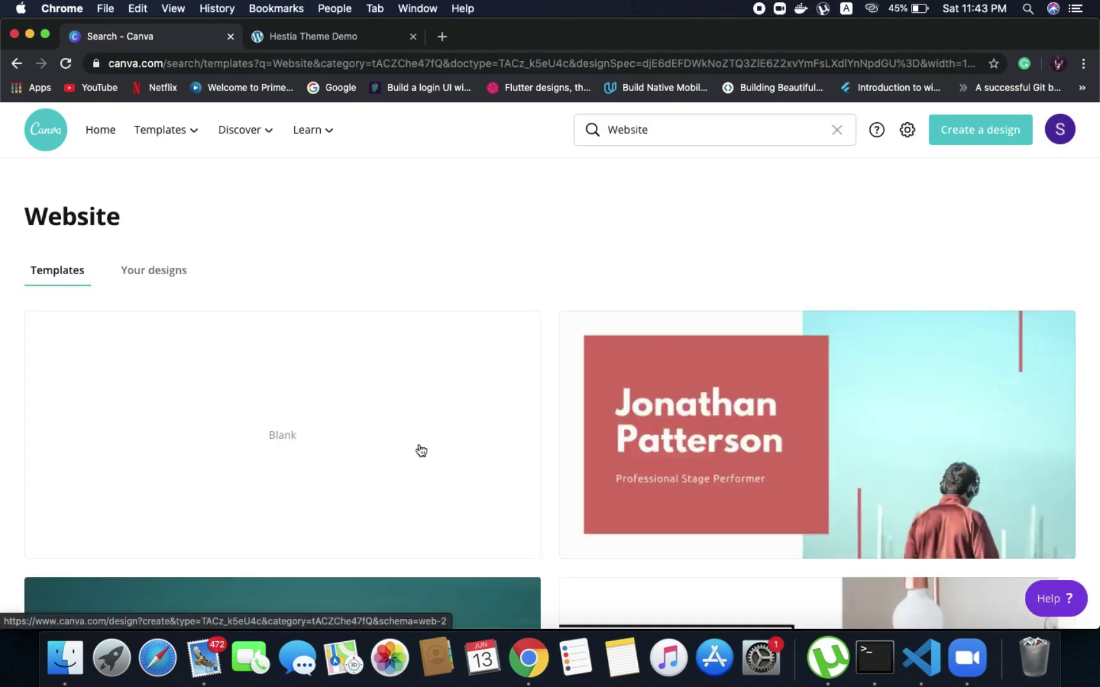
Compare the website templates against the Hestia theme demo, then close the Hestia demo tab
scroll(420, 449, "down", 6)
scroll(420, 450, "down", 7)
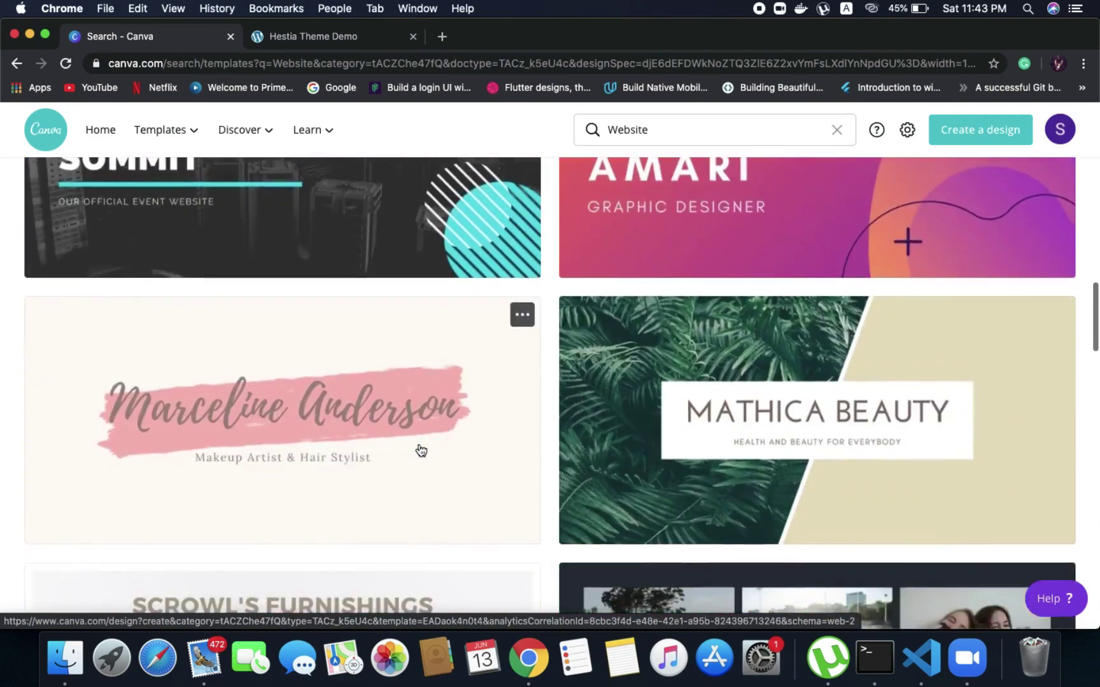
scroll(421, 450, "up", 13)
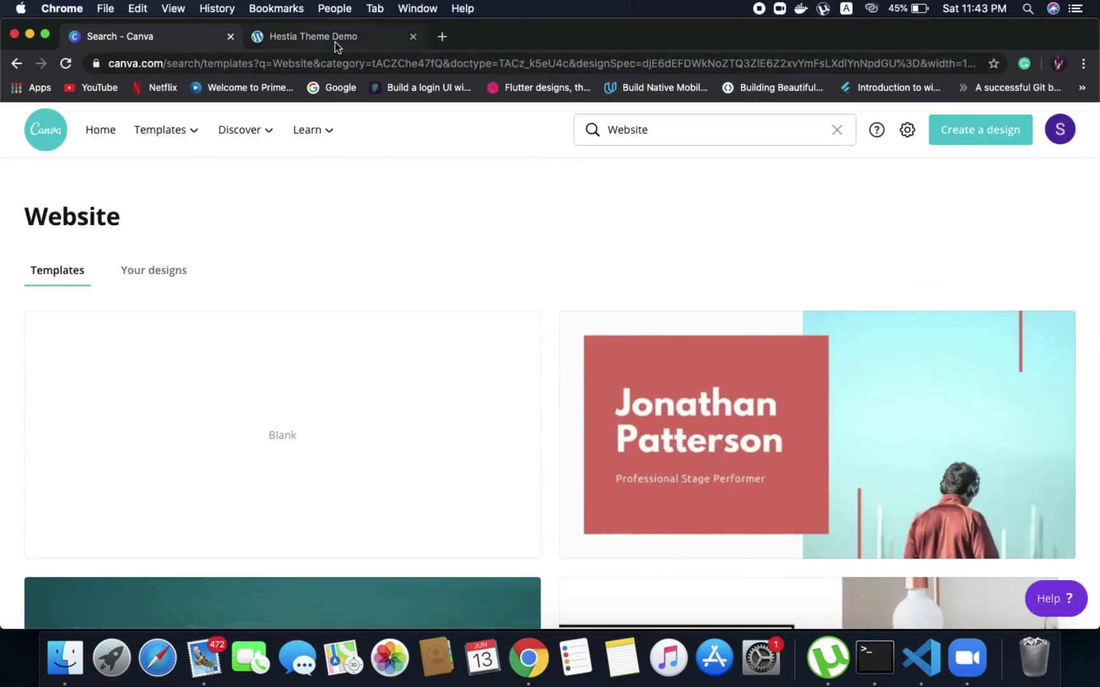
left_click(335, 41)
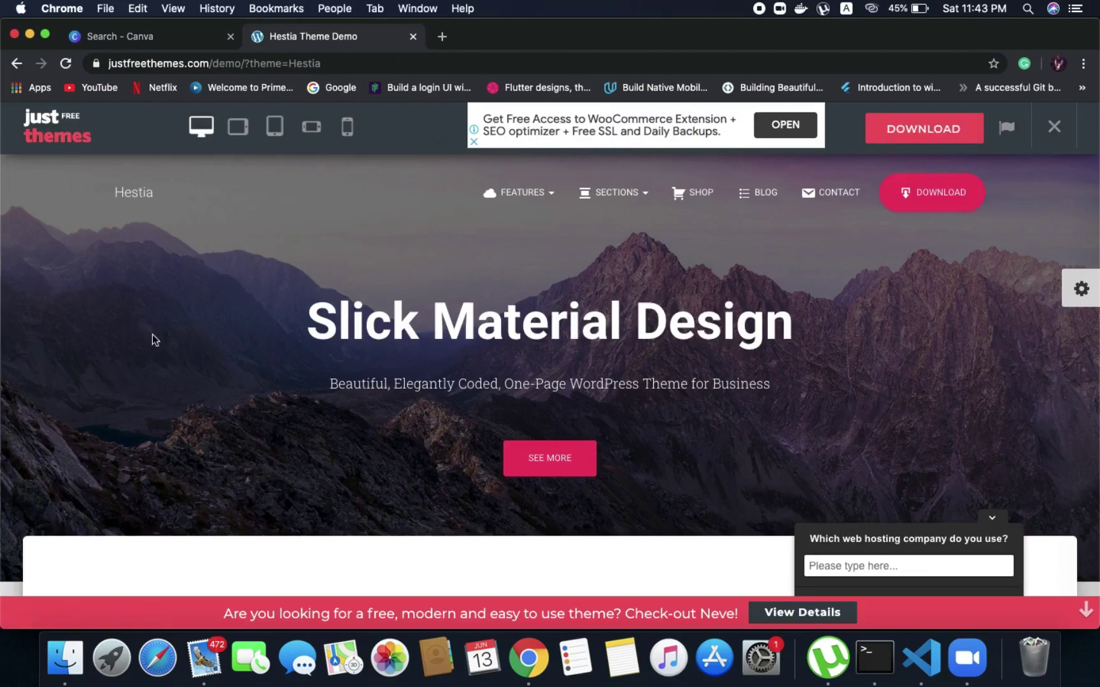
left_click(173, 36)
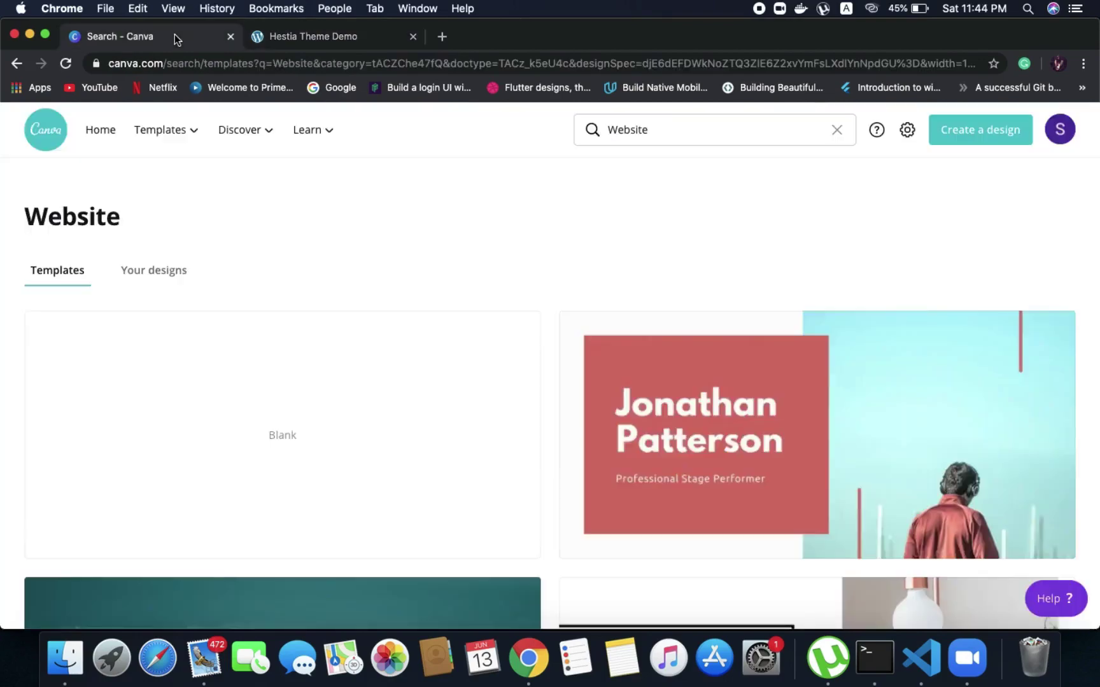
scroll(333, 330, "down", 3)
scroll(336, 331, "down", 2)
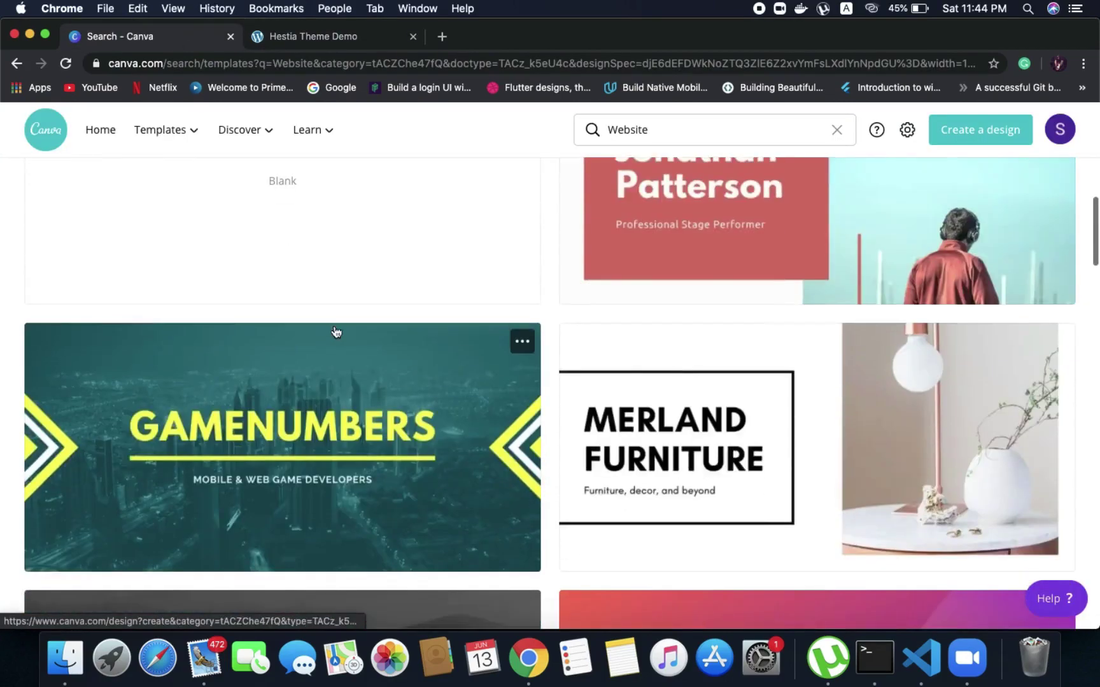
scroll(325, 286, "up", 5)
left_click(289, 38)
scroll(339, 351, "down", 10)
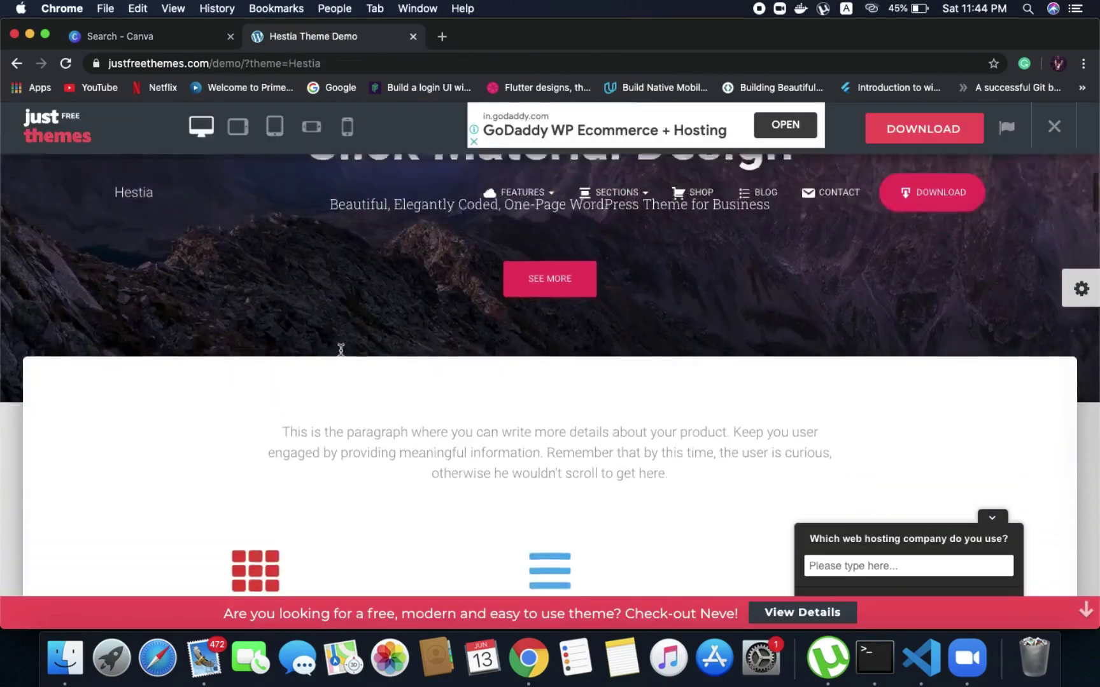
scroll(340, 351, "down", 3)
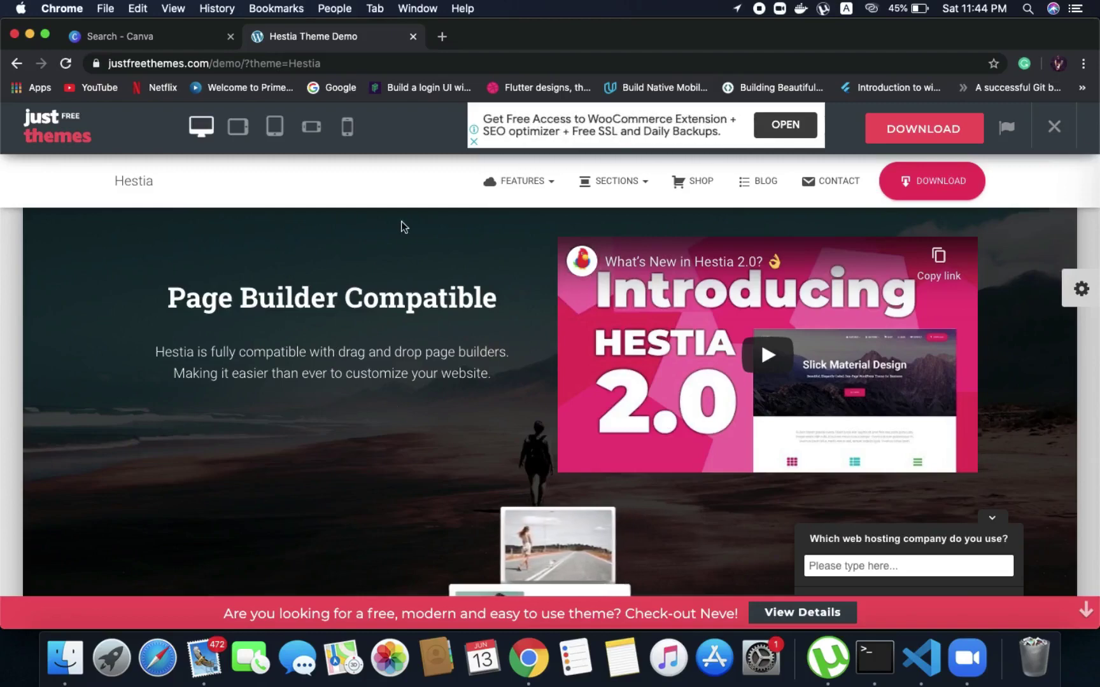
left_click(195, 36)
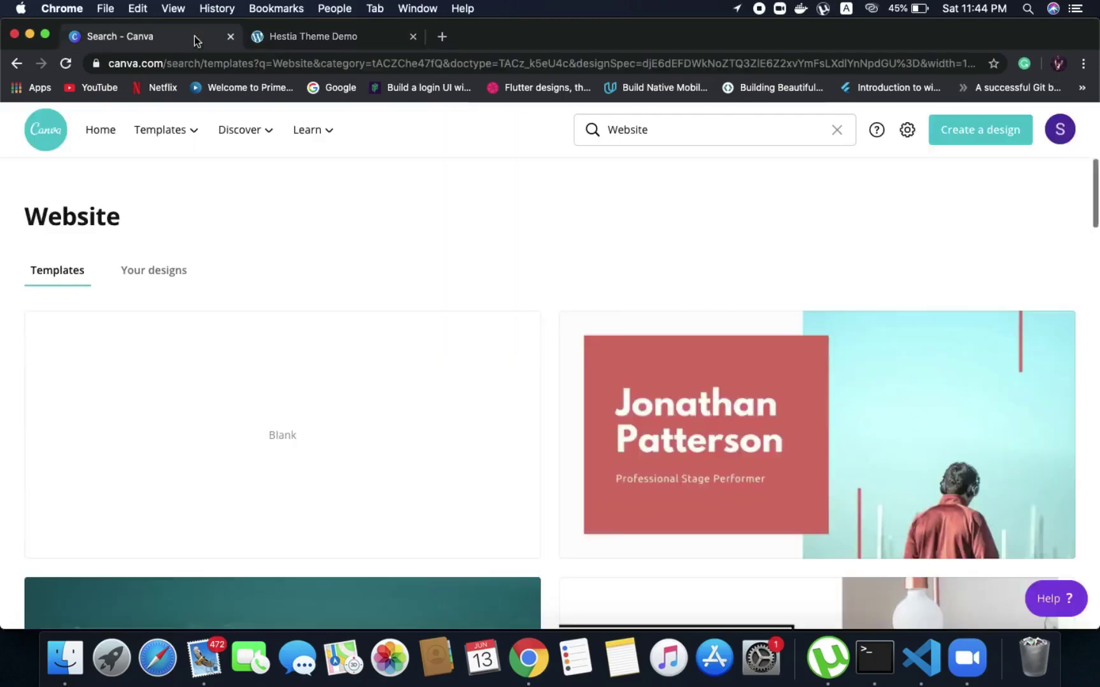
left_click(413, 37)
Scroll down the results and open the blue freelance graphic designer website template
scroll(401, 197, "down", 10)
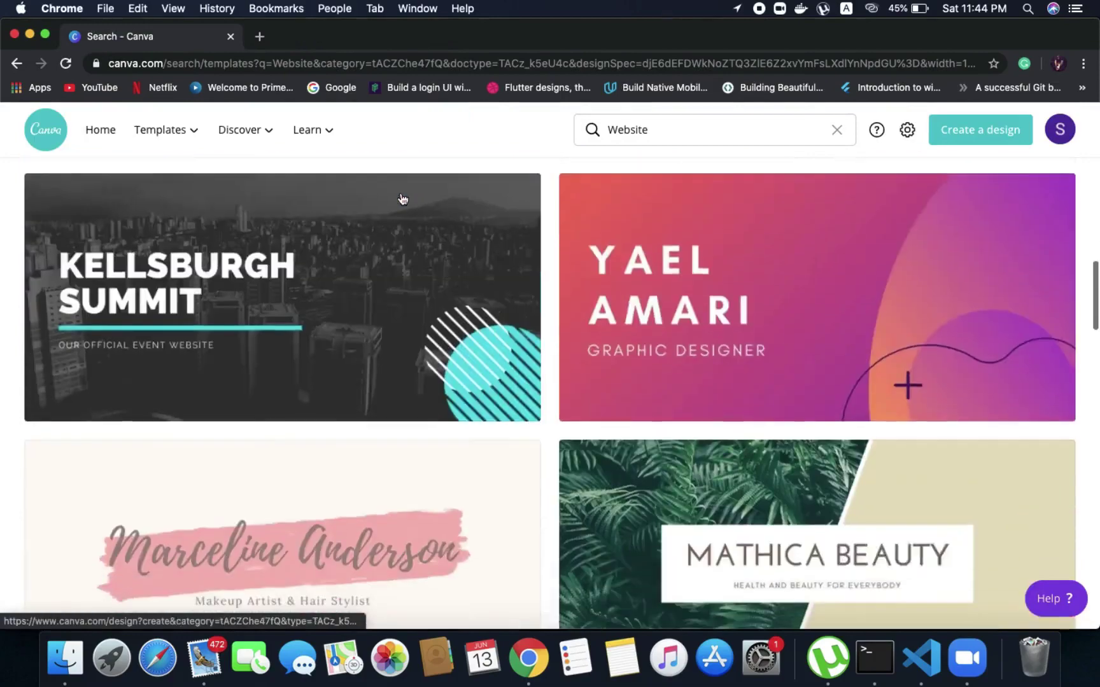
scroll(402, 199, "down", 2)
scroll(402, 199, "up", 1)
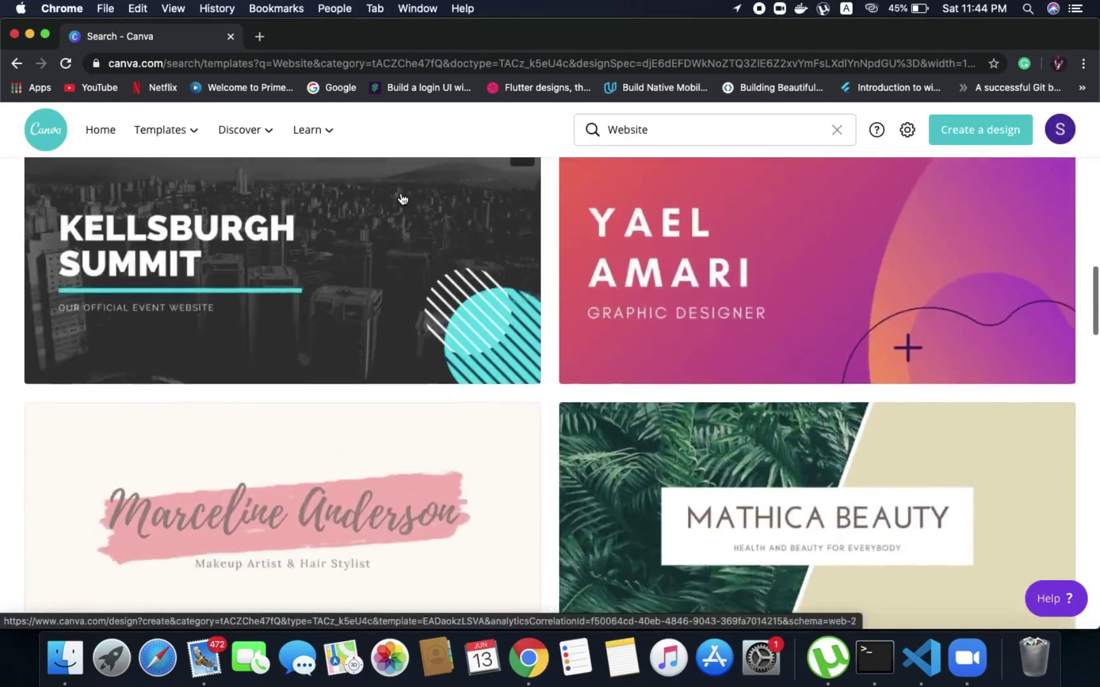
scroll(400, 199, "down", 4)
scroll(400, 197, "down", 12)
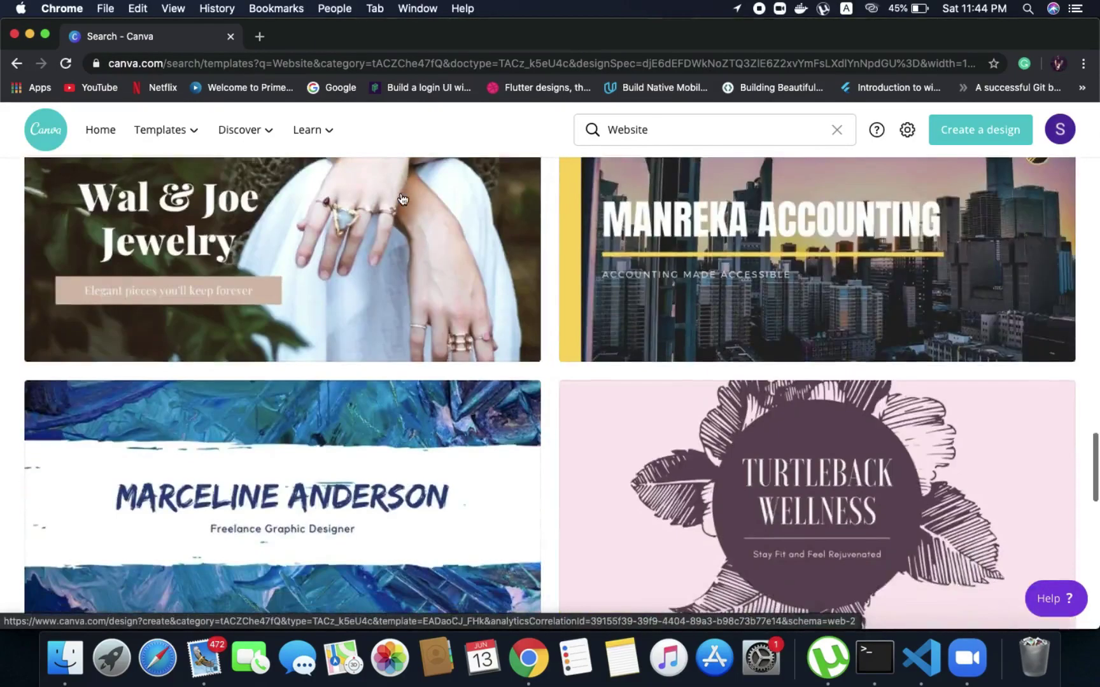
scroll(402, 199, "down", 1)
scroll(402, 199, "down", 1)
left_click(274, 354)
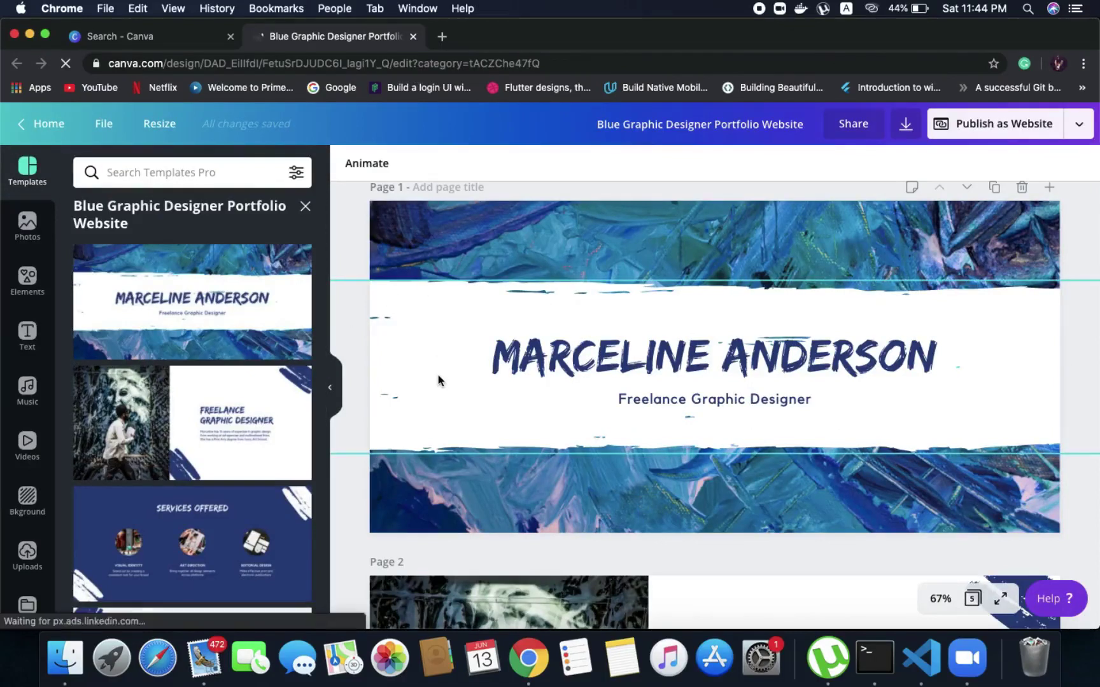
Scroll through the template's five pages, from title banner to Work With Me, and back to Page 1
scroll(168, 481, "down", 3)
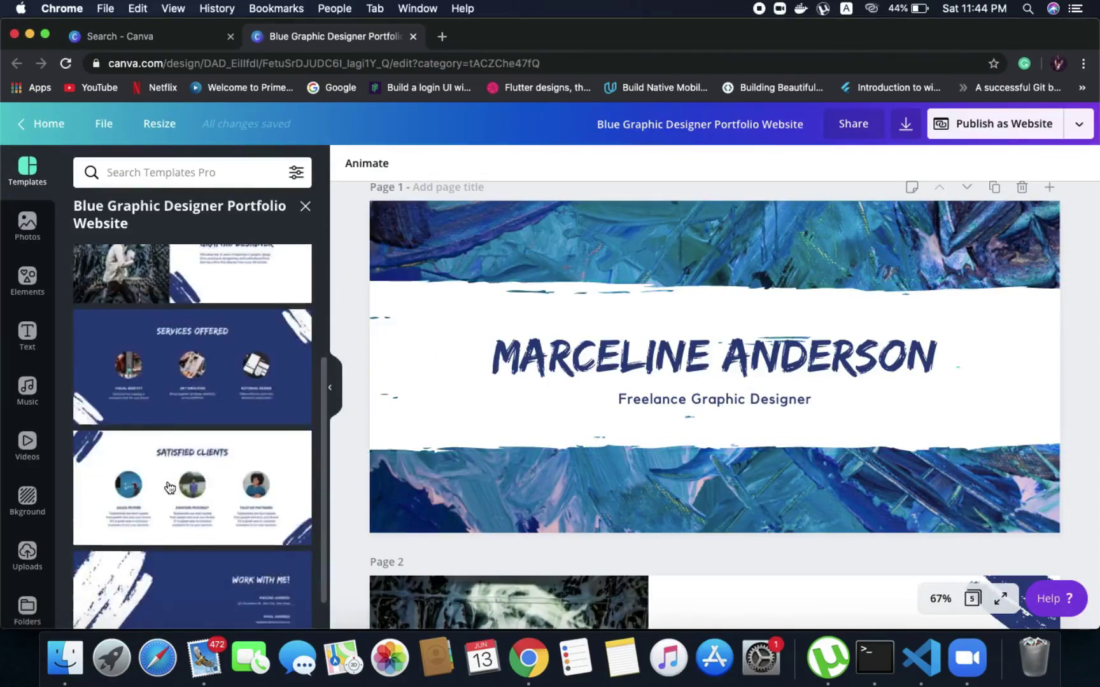
scroll(169, 488, "up", 3)
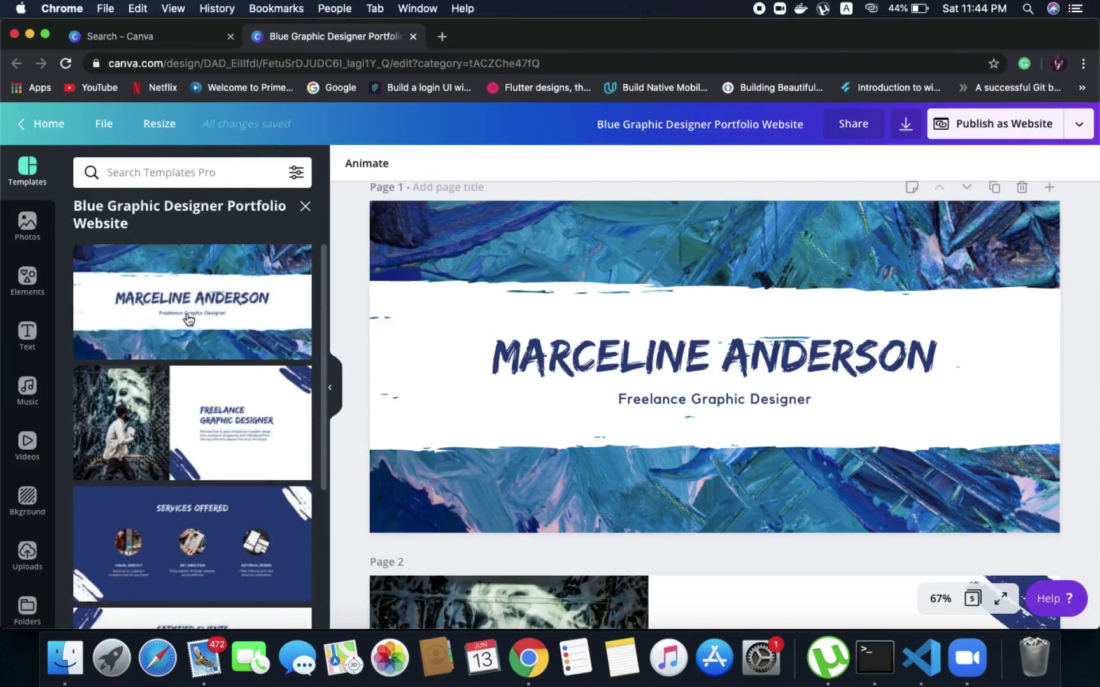
scroll(180, 399, "down", 3)
scroll(167, 503, "down", 1)
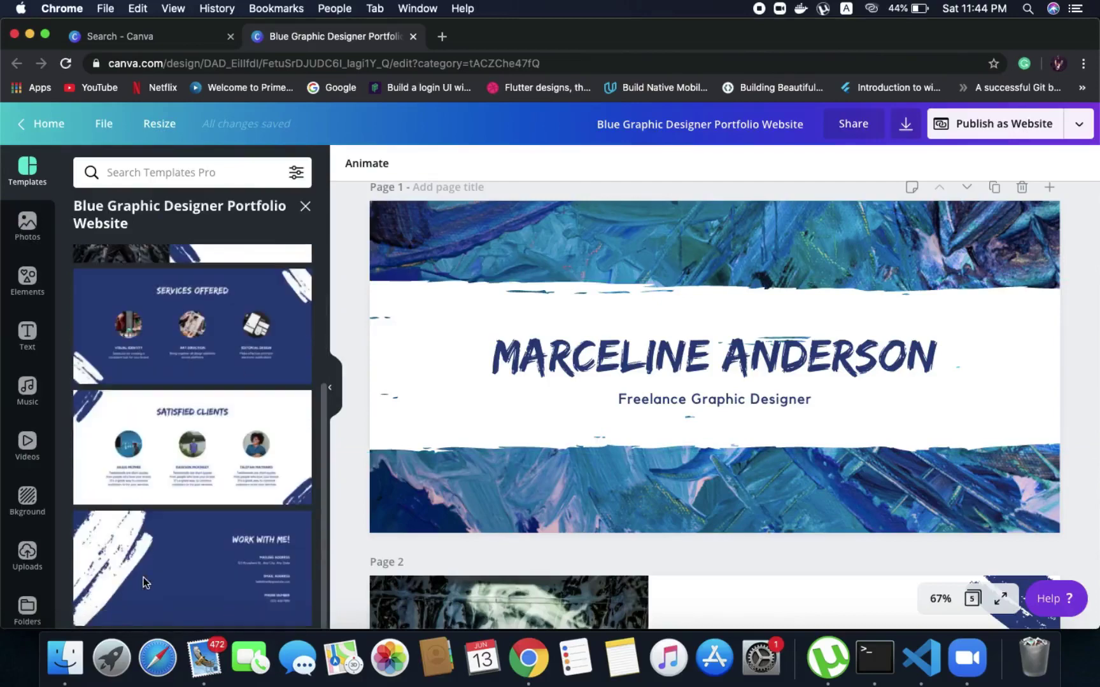
scroll(427, 495, "down", 15)
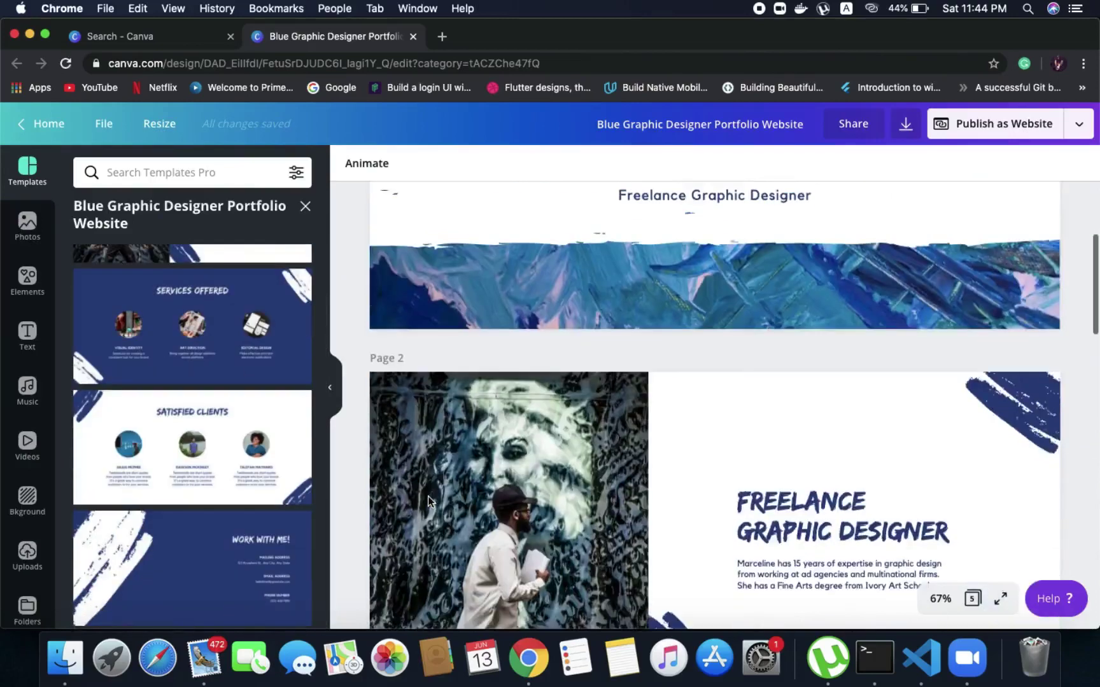
scroll(427, 501, "down", 10)
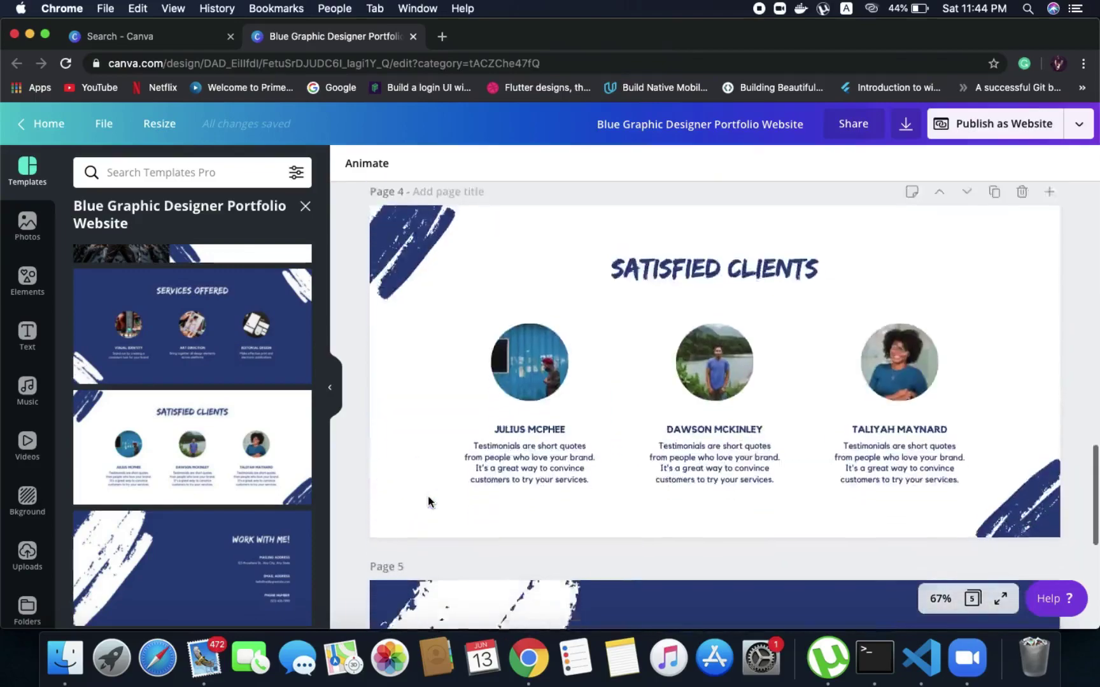
scroll(427, 495, "up", 20)
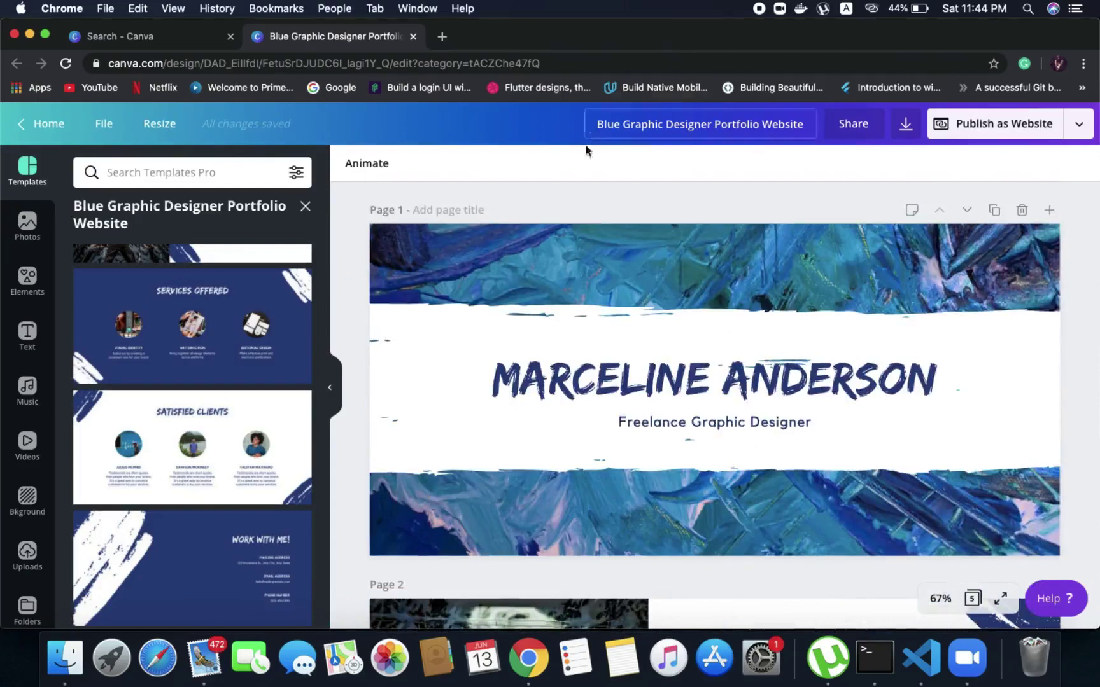
Replace Page 1's title with the designer's full name, widening the box so it fits one line
left_click(551, 374)
left_click(552, 374)
double_click(554, 374)
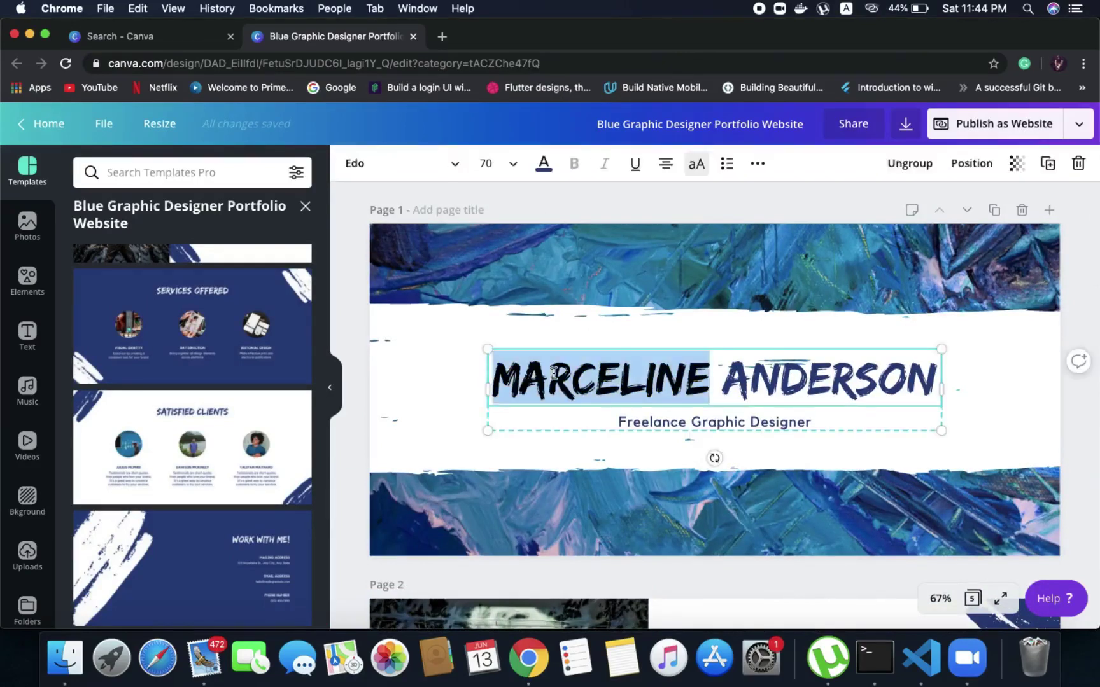
triple_click(713, 363)
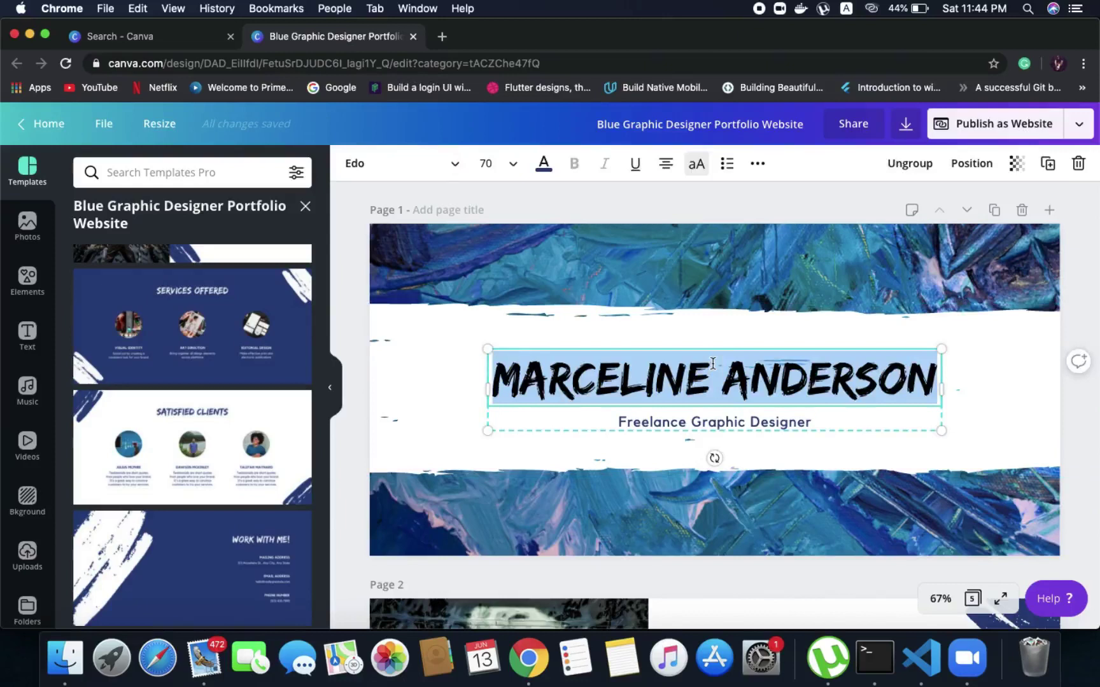
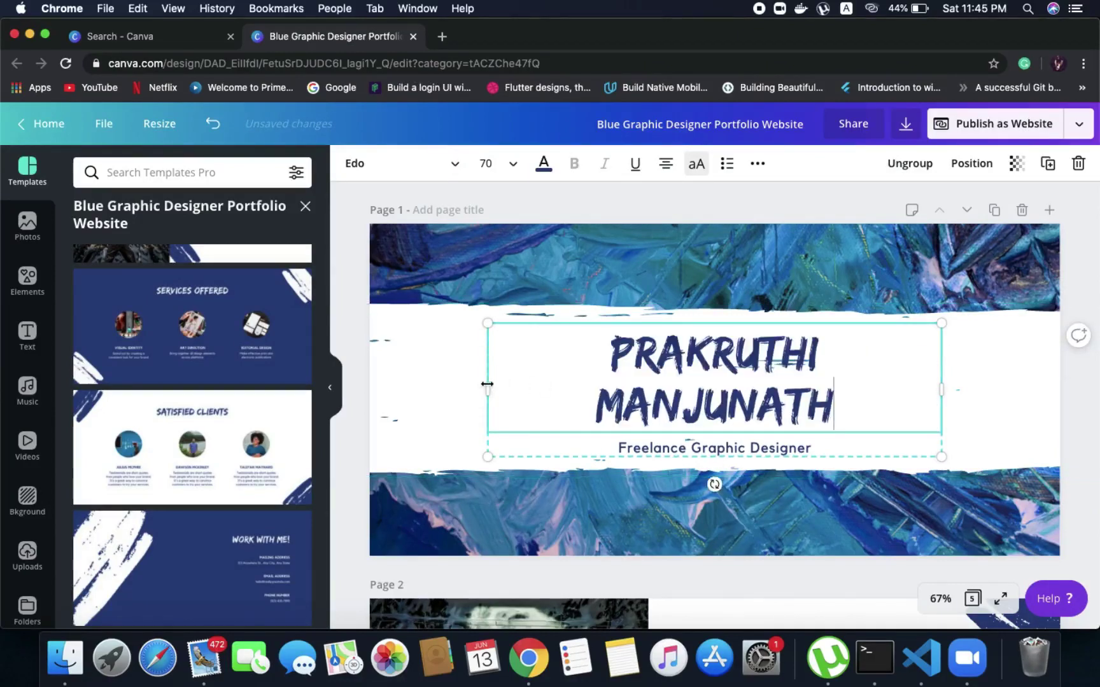
left_click_drag(486, 383, 433, 388)
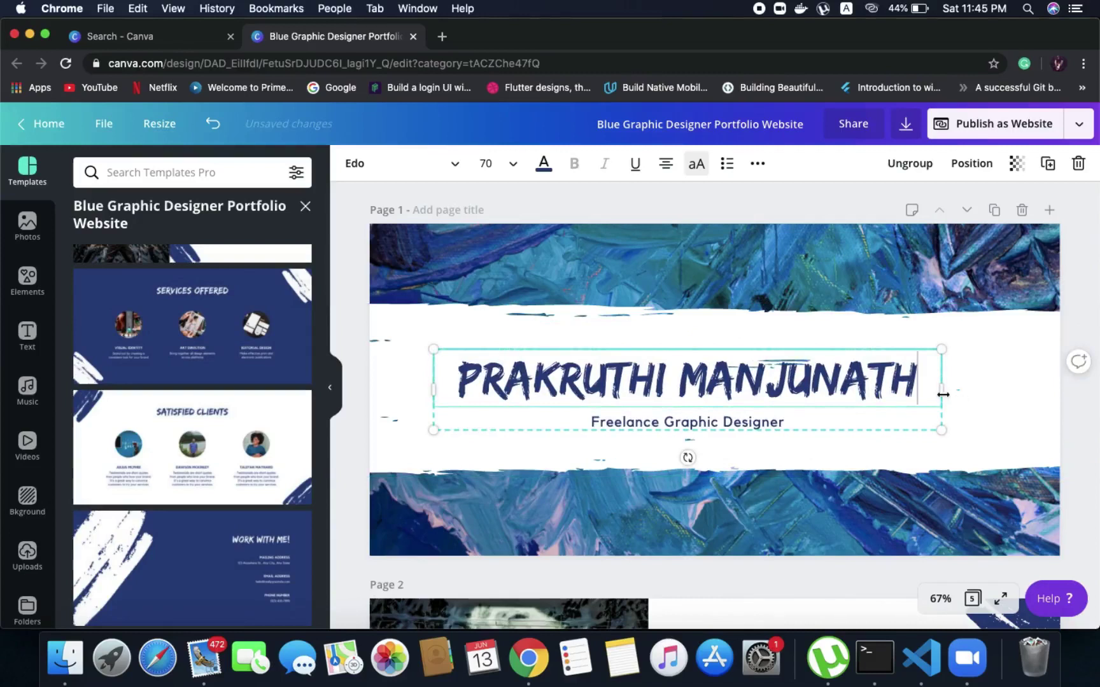
left_click_drag(941, 389, 967, 390)
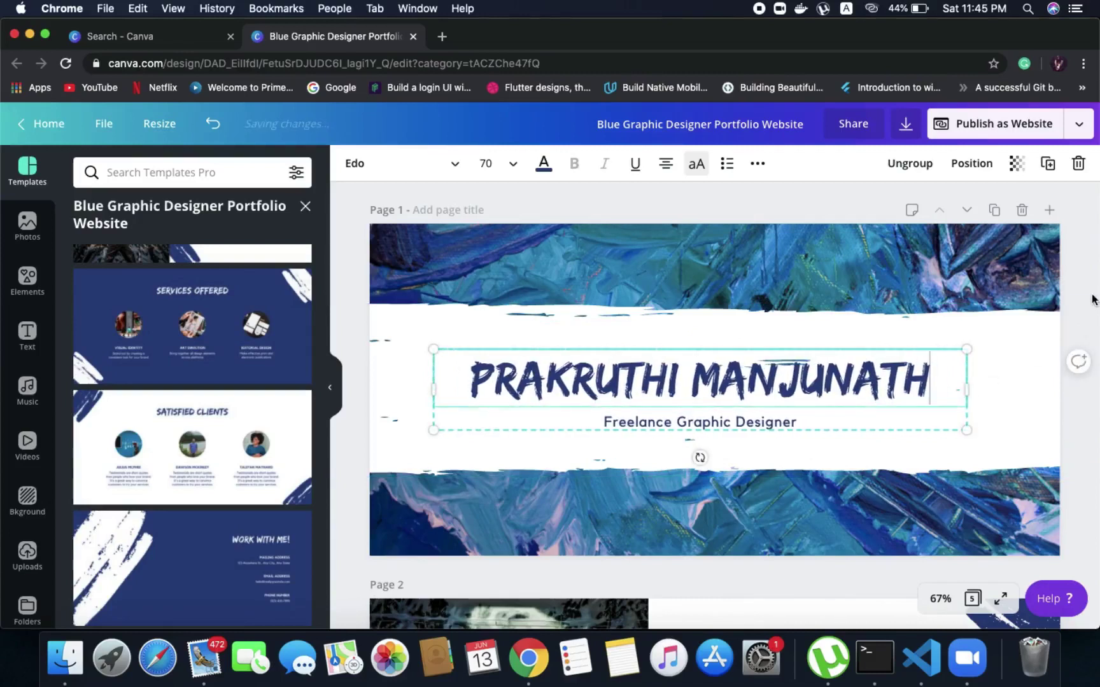
left_click(1085, 318)
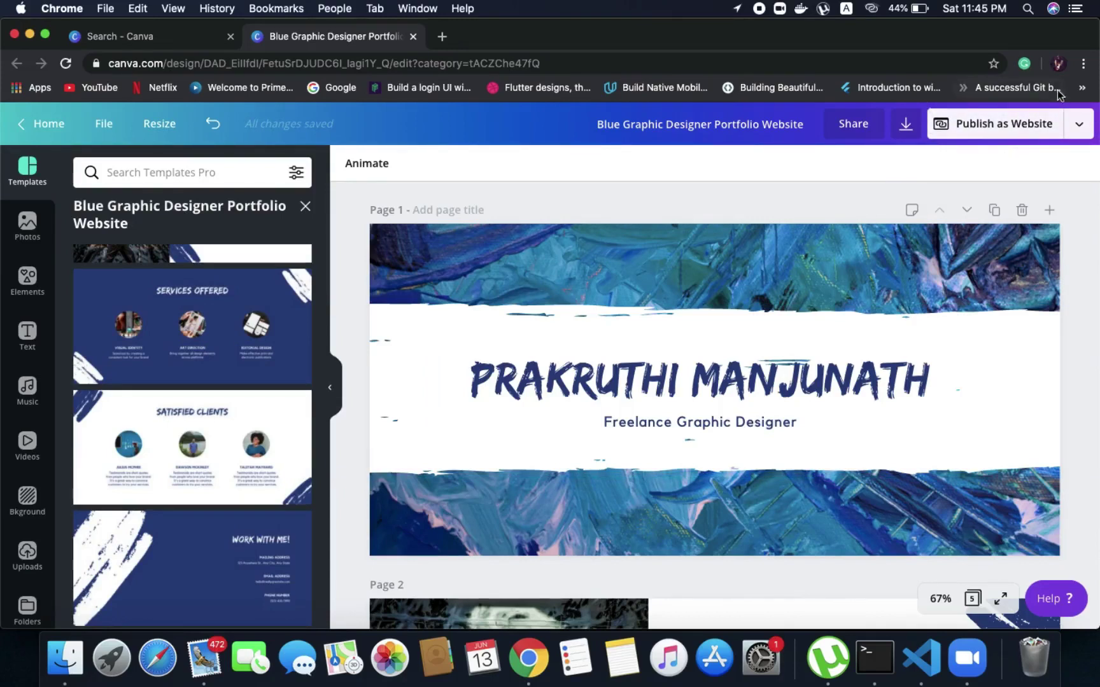
In Publish as Website, set the web style to Scrolling and preview it
left_click(1032, 122)
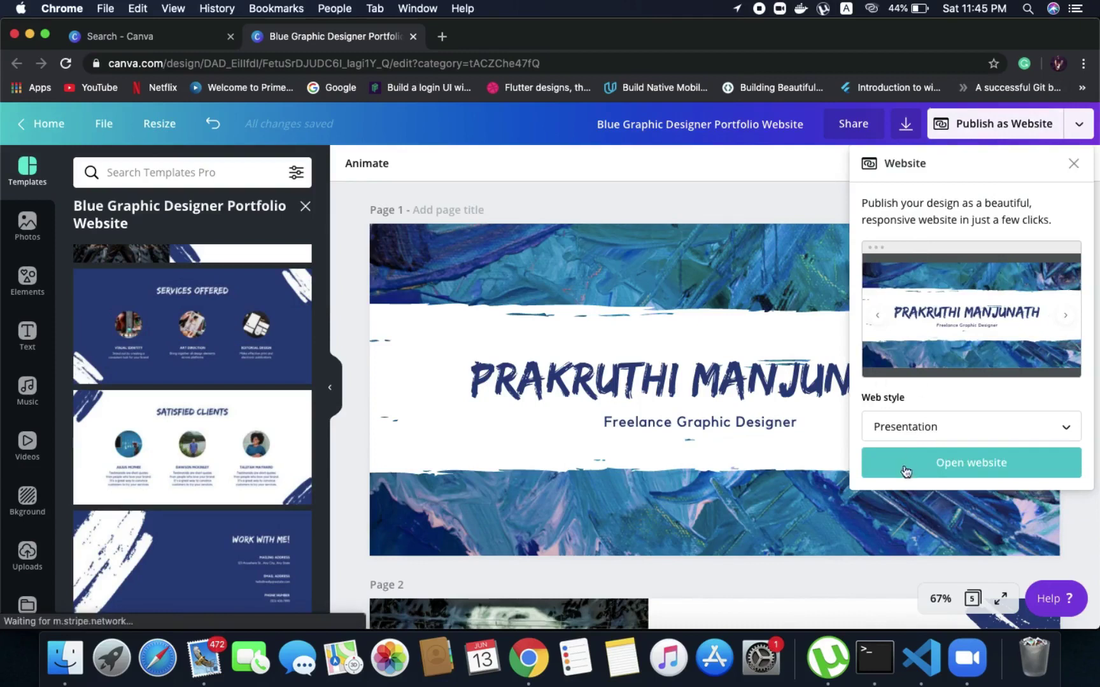
left_click(912, 430)
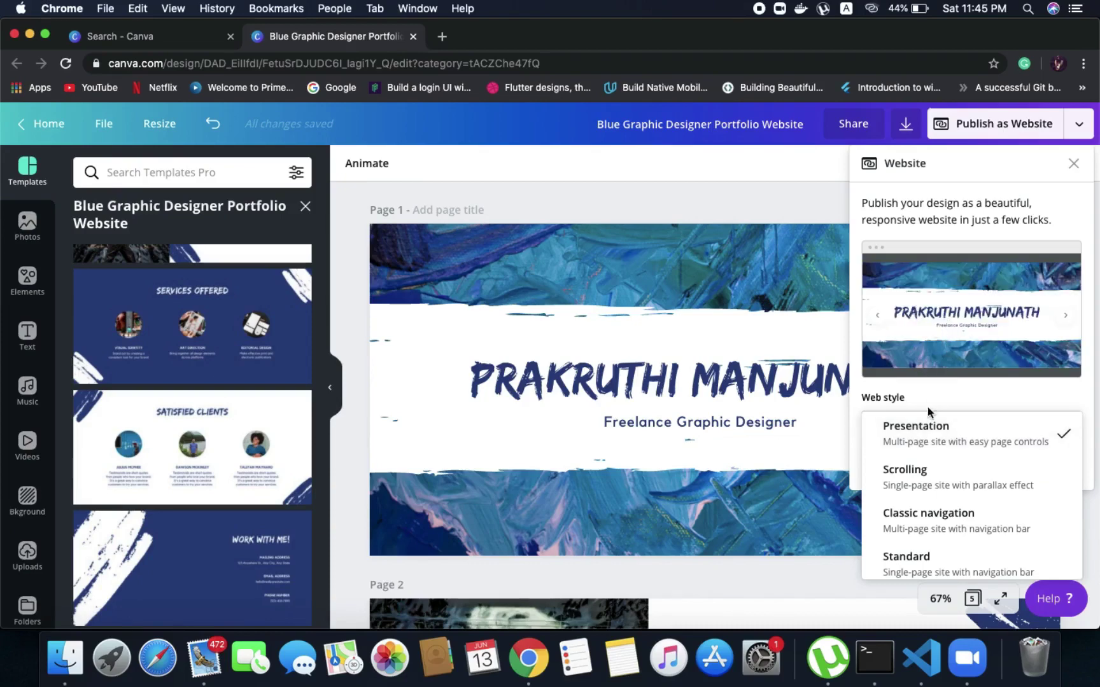
left_click(908, 474)
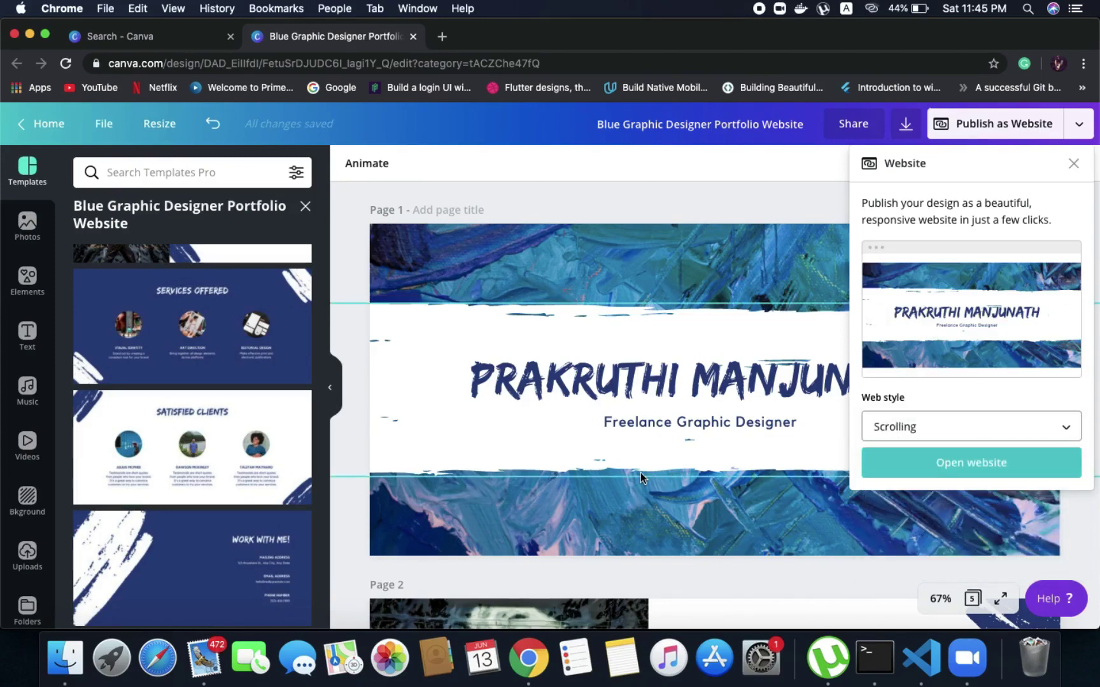
scroll(640, 473, "down", 10)
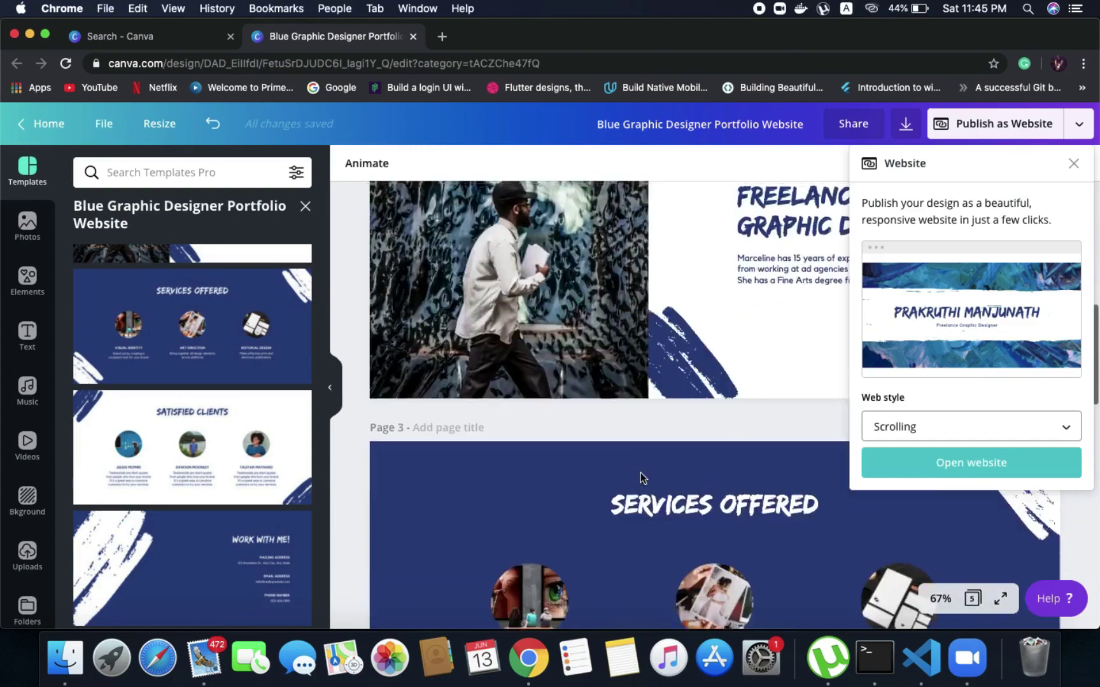
scroll(640, 472, "up", 15)
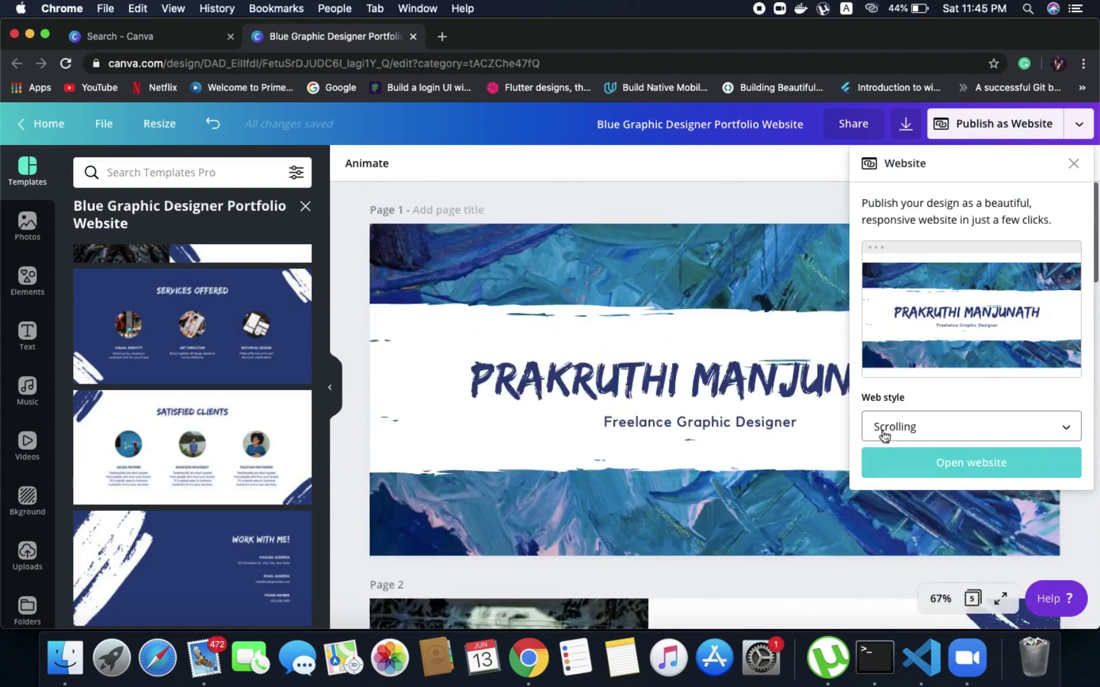
Try the Classic navigation and Standard web styles for comparison
left_click(888, 431)
left_click(898, 474)
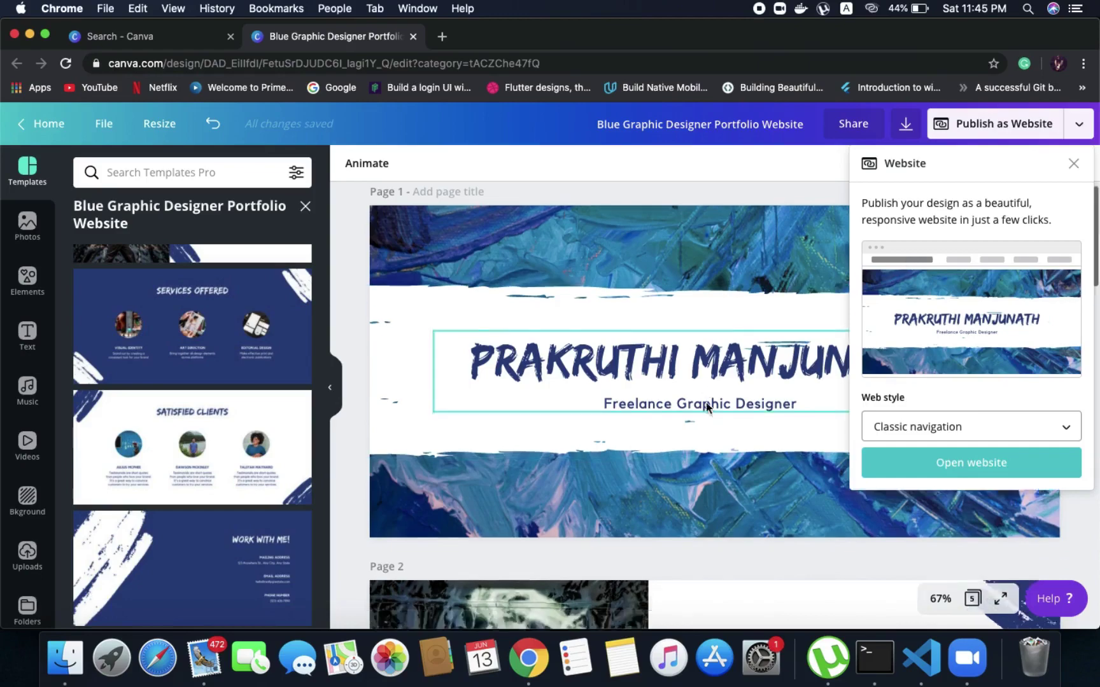
scroll(700, 405, "down", 5)
scroll(707, 407, "down", 5)
scroll(707, 408, "up", 10)
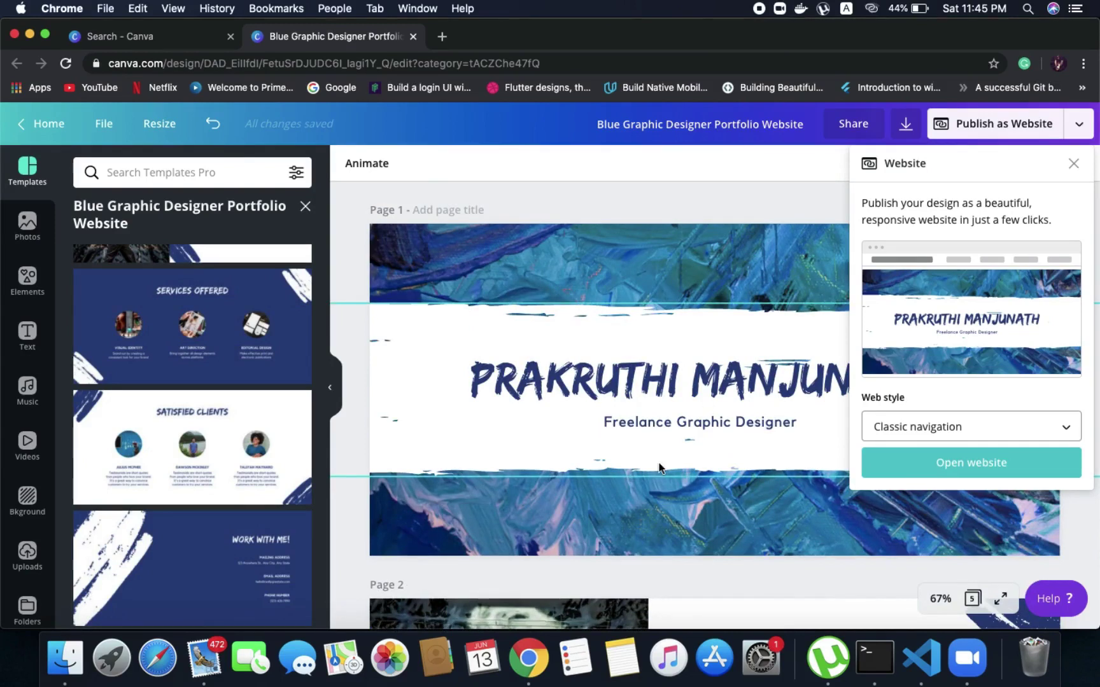
left_click(900, 425)
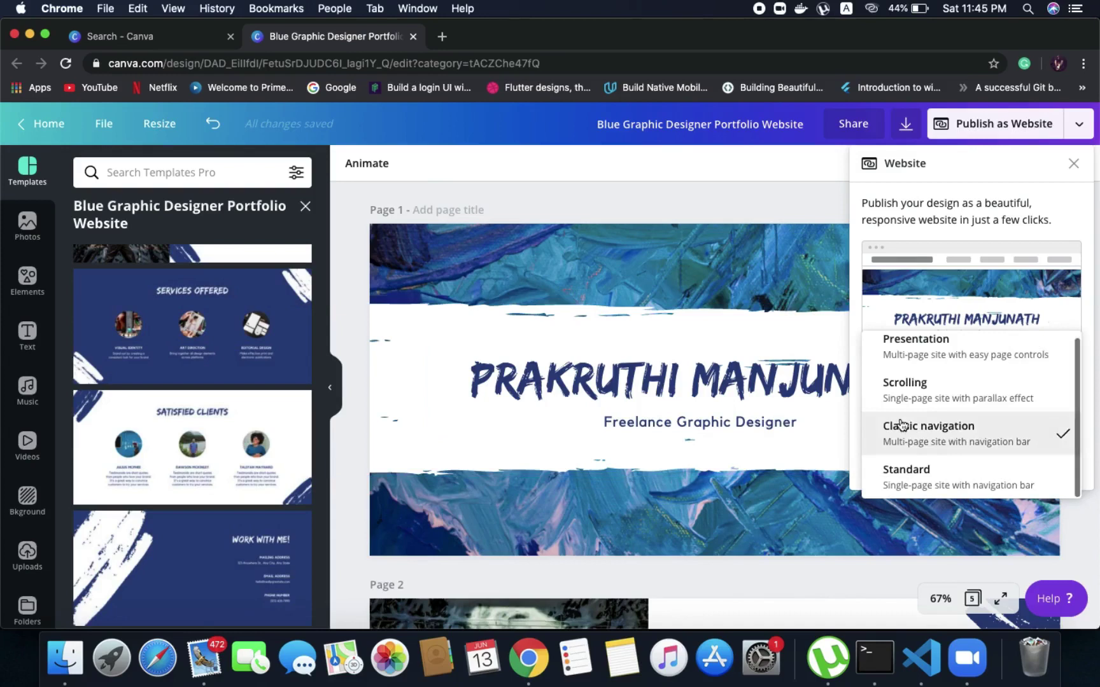
left_click(913, 476)
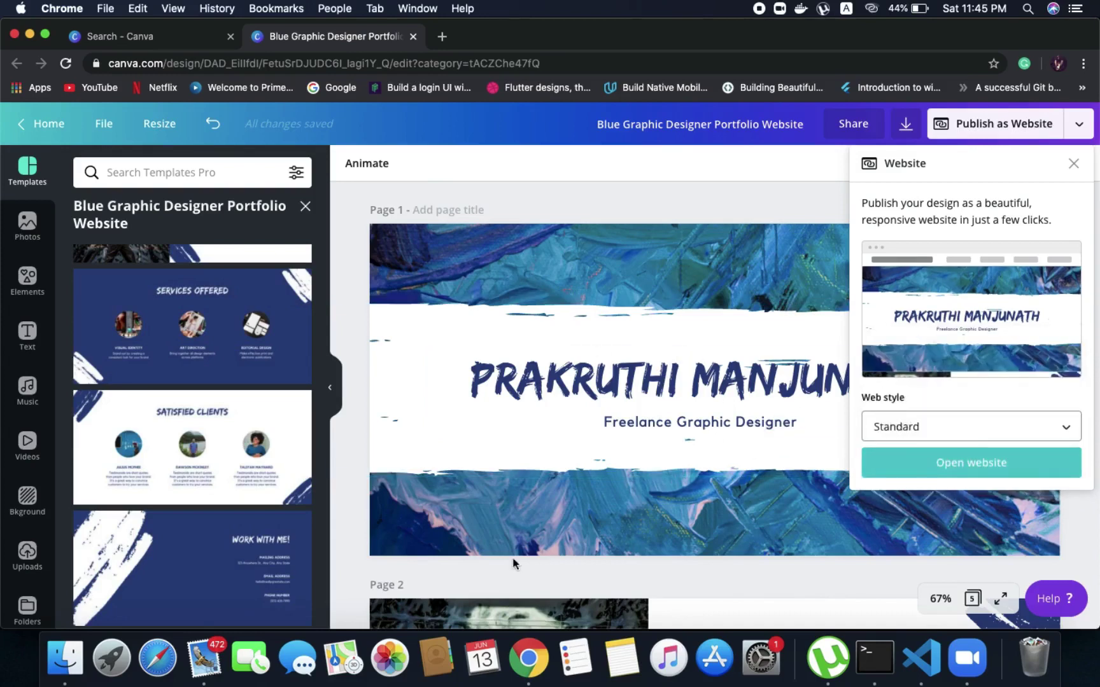
scroll(600, 478, "down", 5)
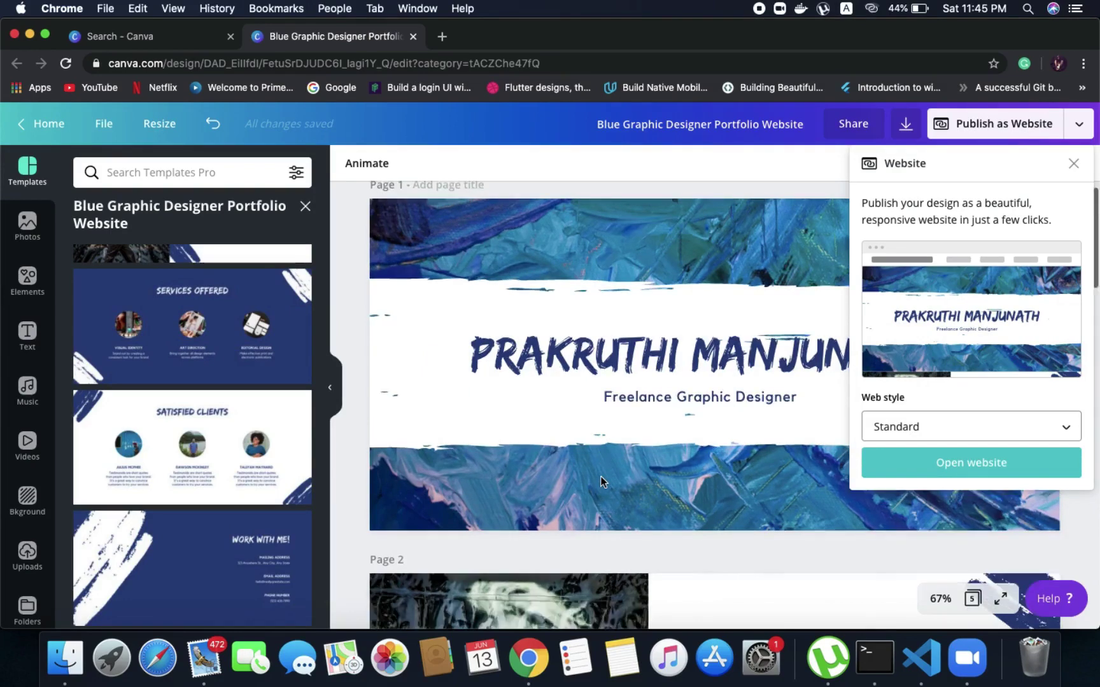
scroll(601, 482, "down", 3)
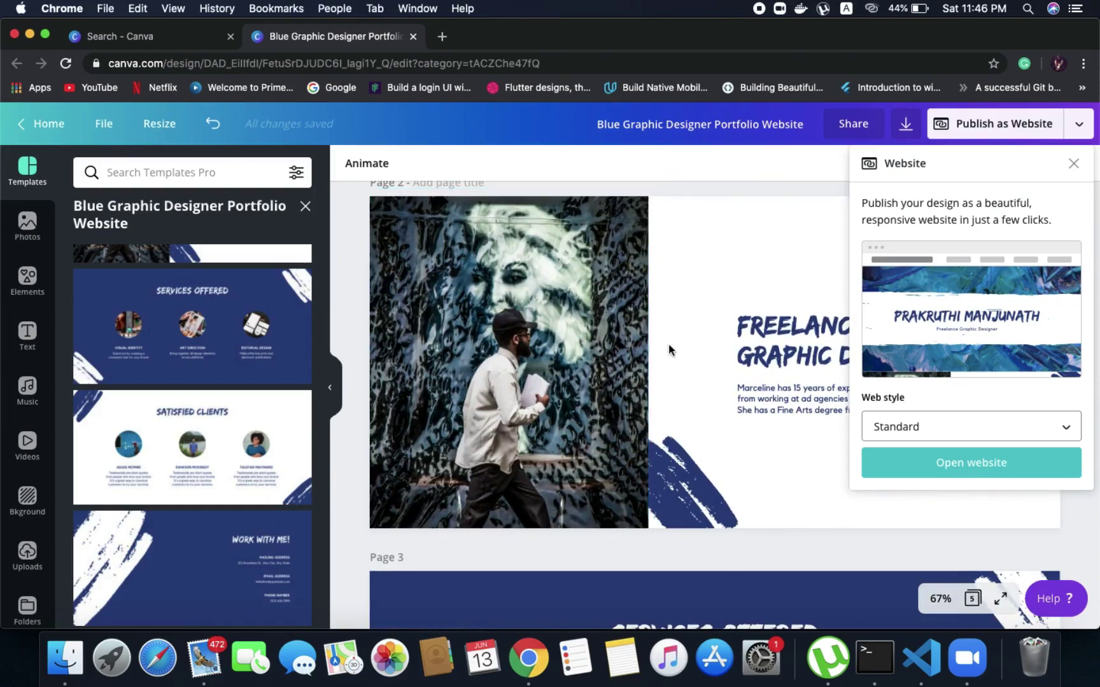
scroll(668, 343, "up", 8)
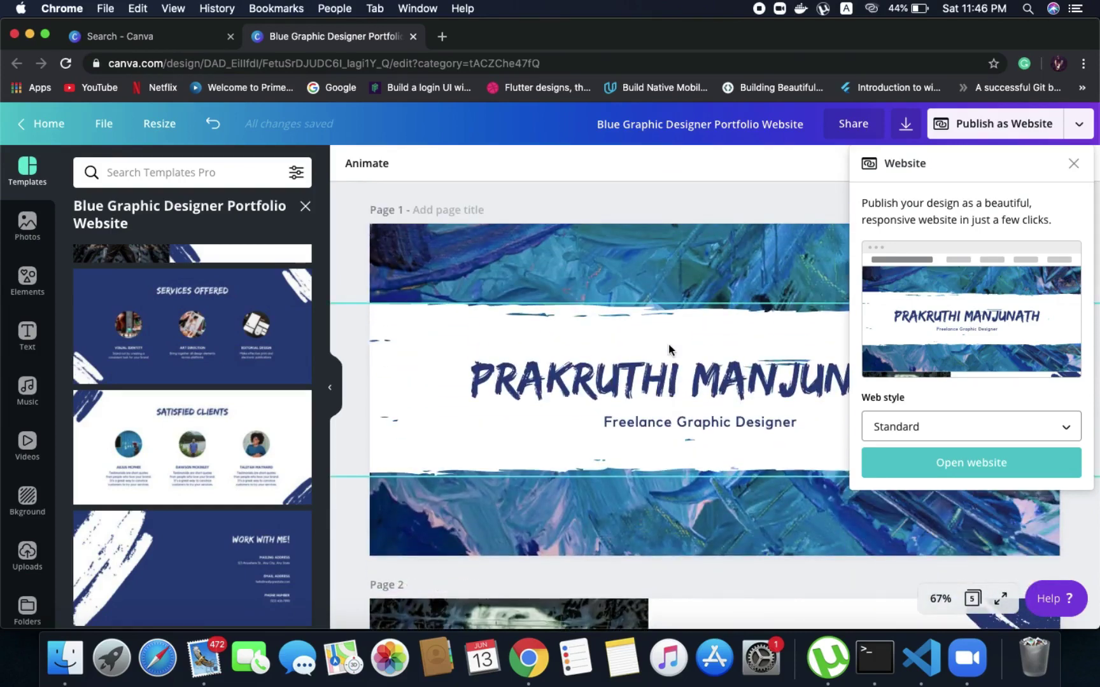
Switch back to the Scrolling web style and open the website in a new tab
left_click(988, 431)
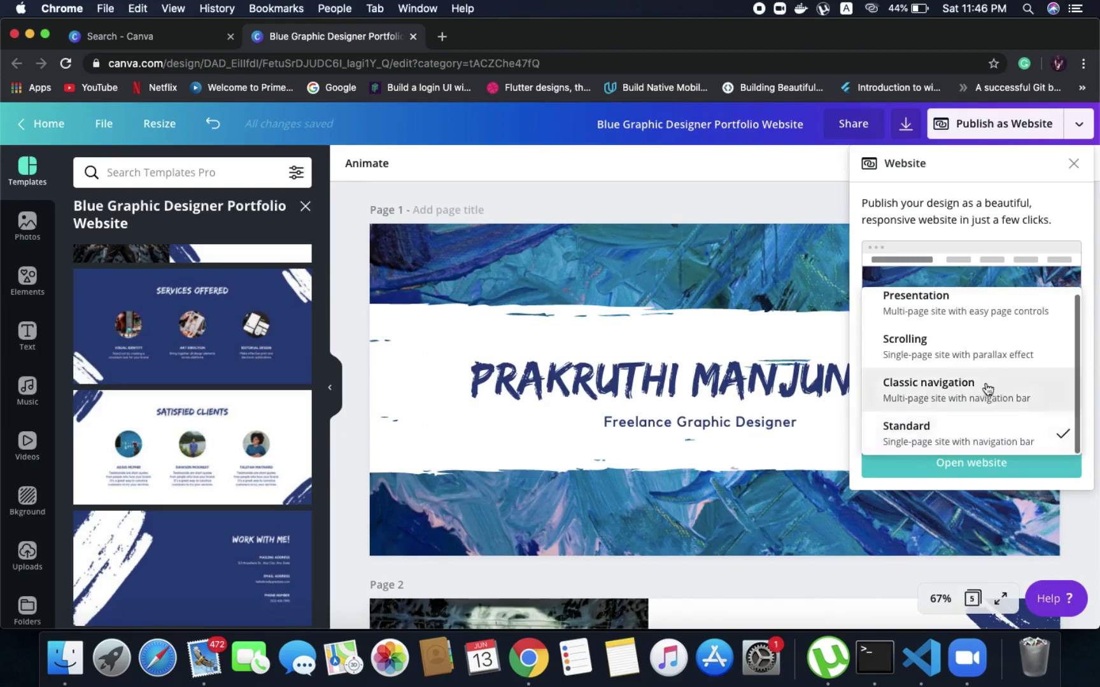
left_click(980, 356)
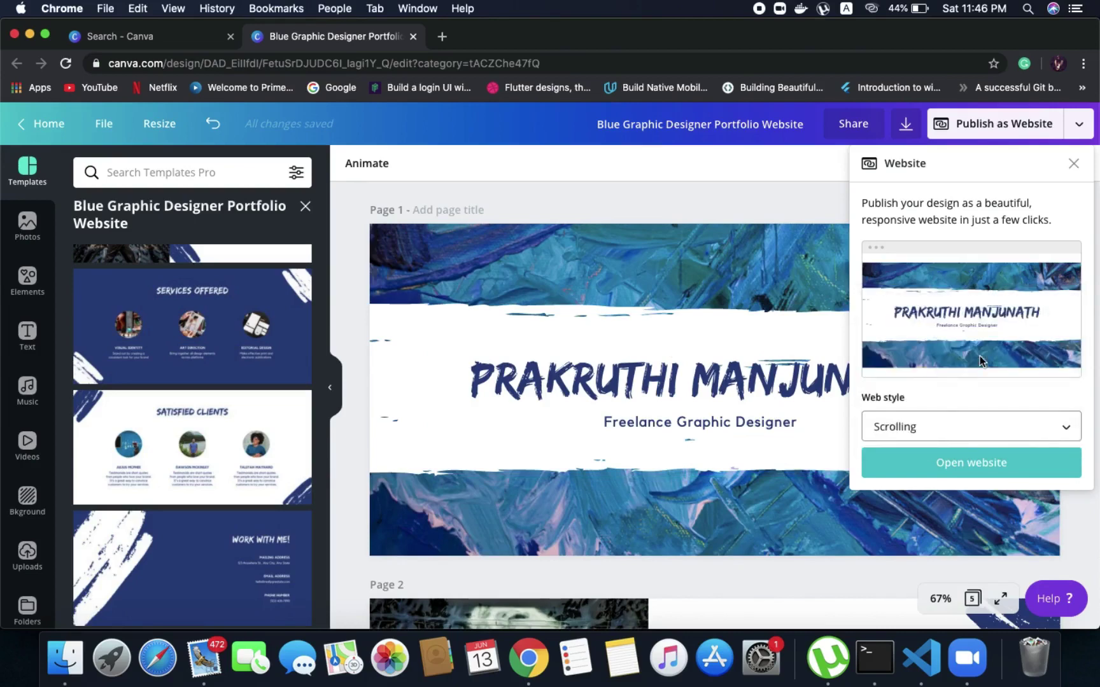
left_click(932, 471)
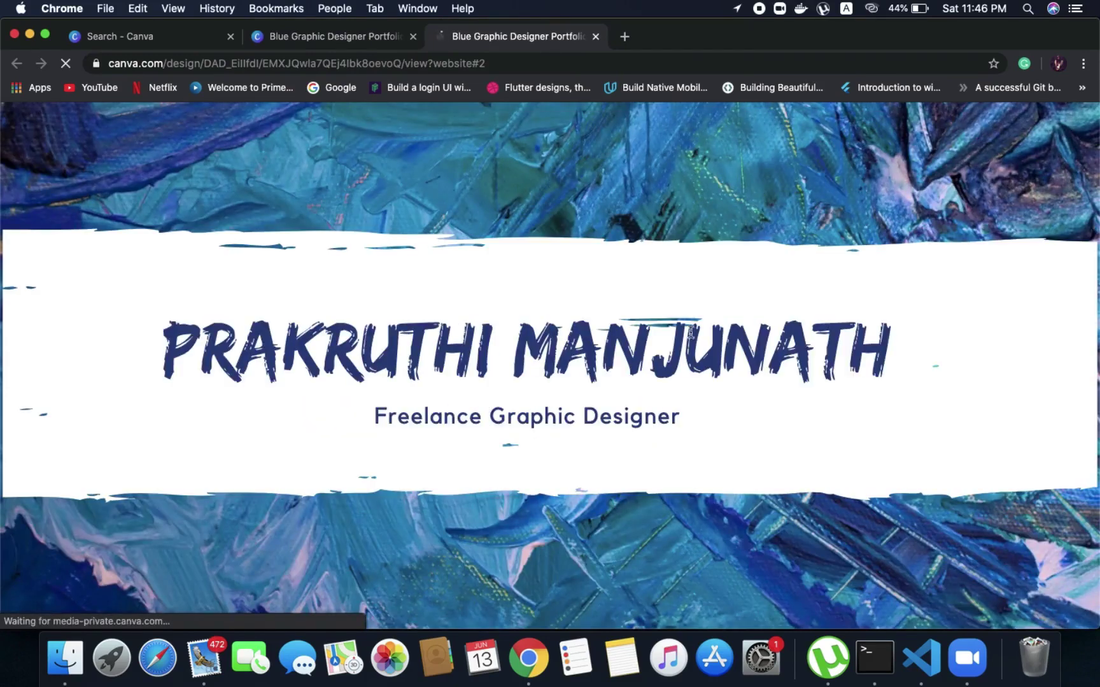
Scroll the website from the banner through Services Offered, Satisfied Clients and Work With Me, then back up
scroll(641, 421, "down", 3)
scroll(641, 422, "down", 5)
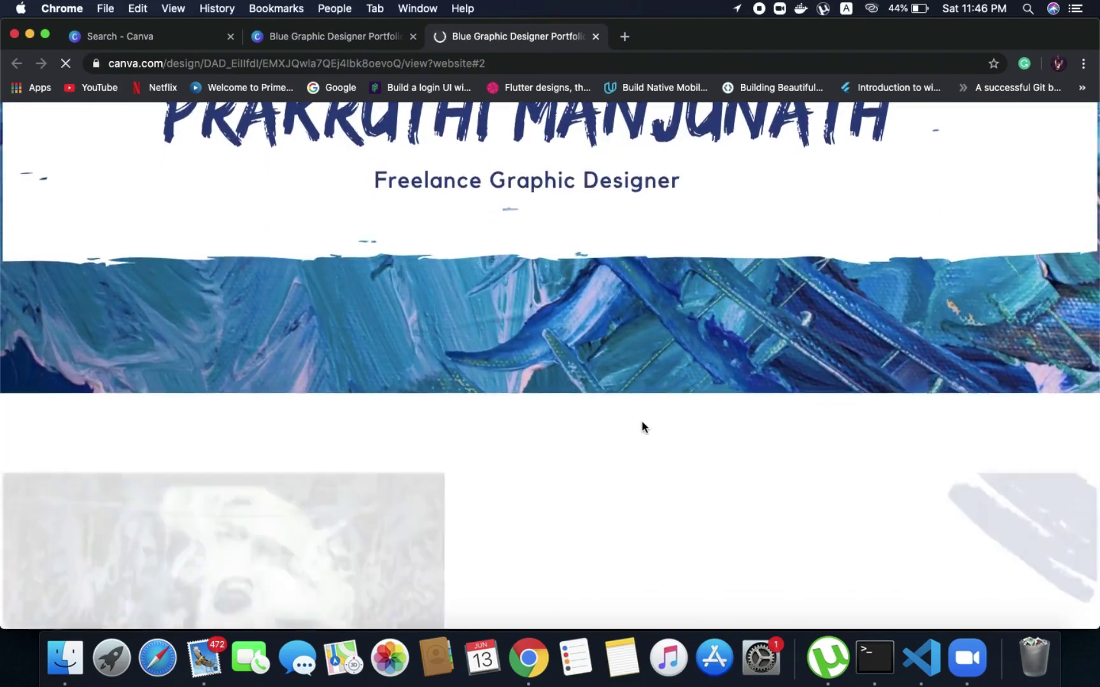
scroll(641, 424, "down", 6)
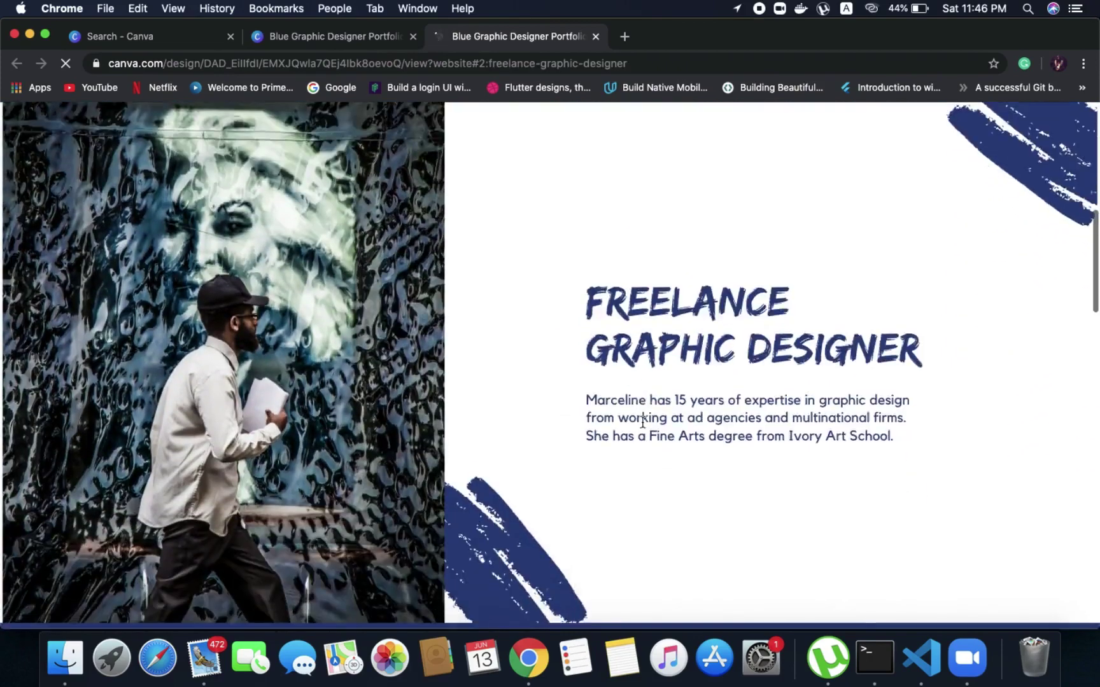
scroll(641, 421, "down", 6)
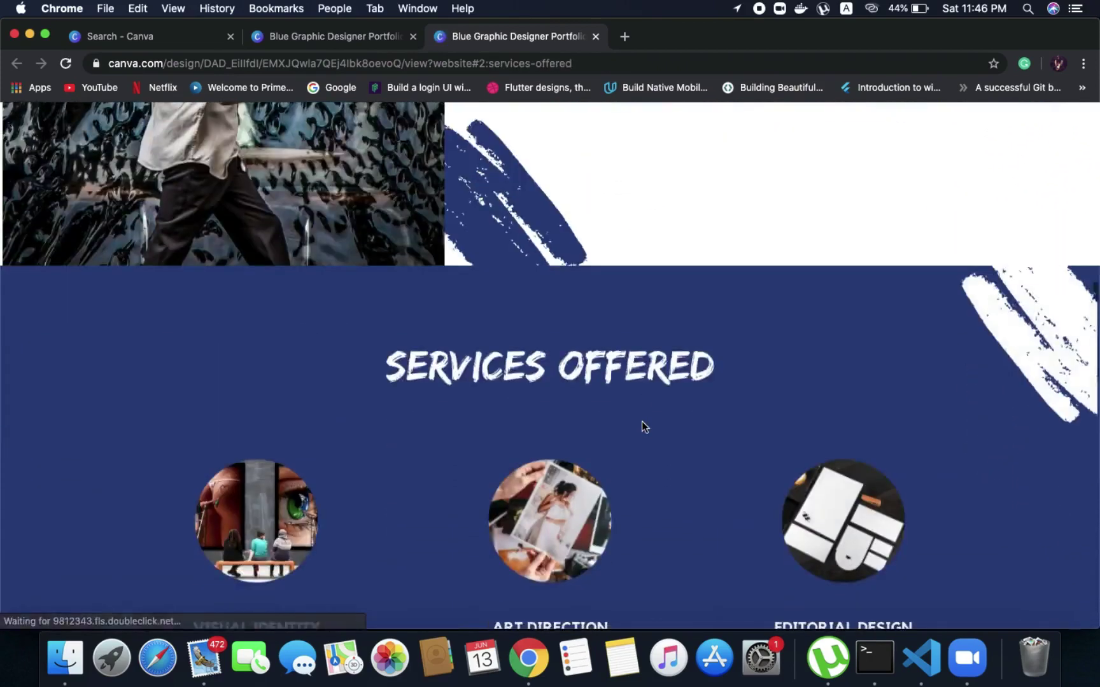
scroll(641, 421, "down", 6)
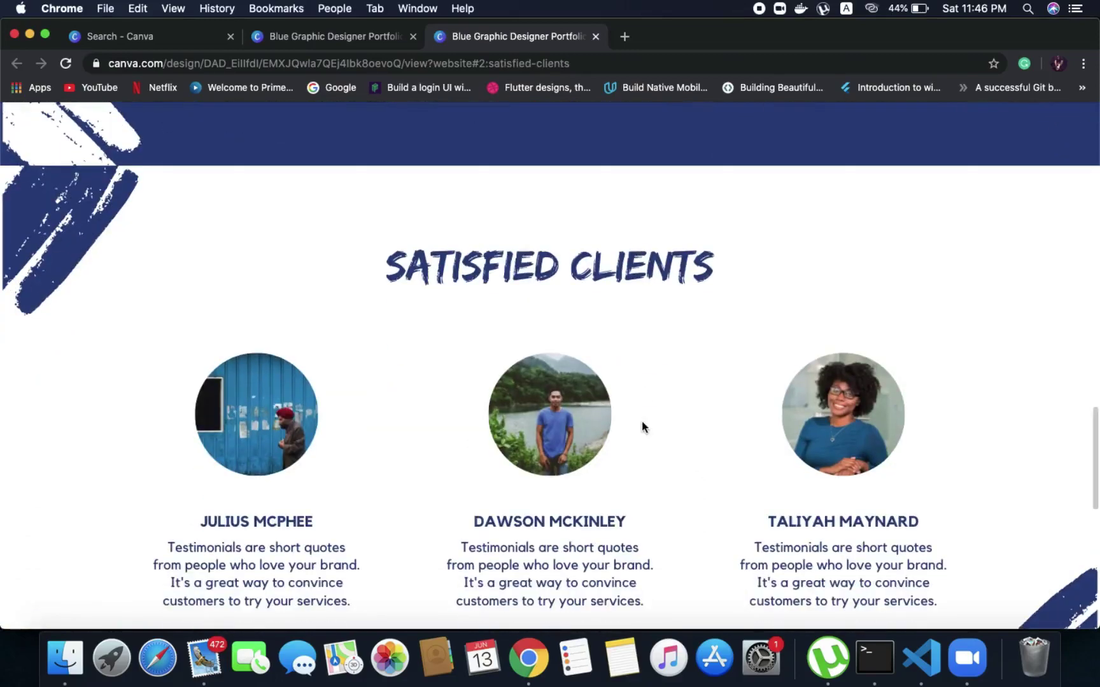
scroll(641, 422, "down", 6)
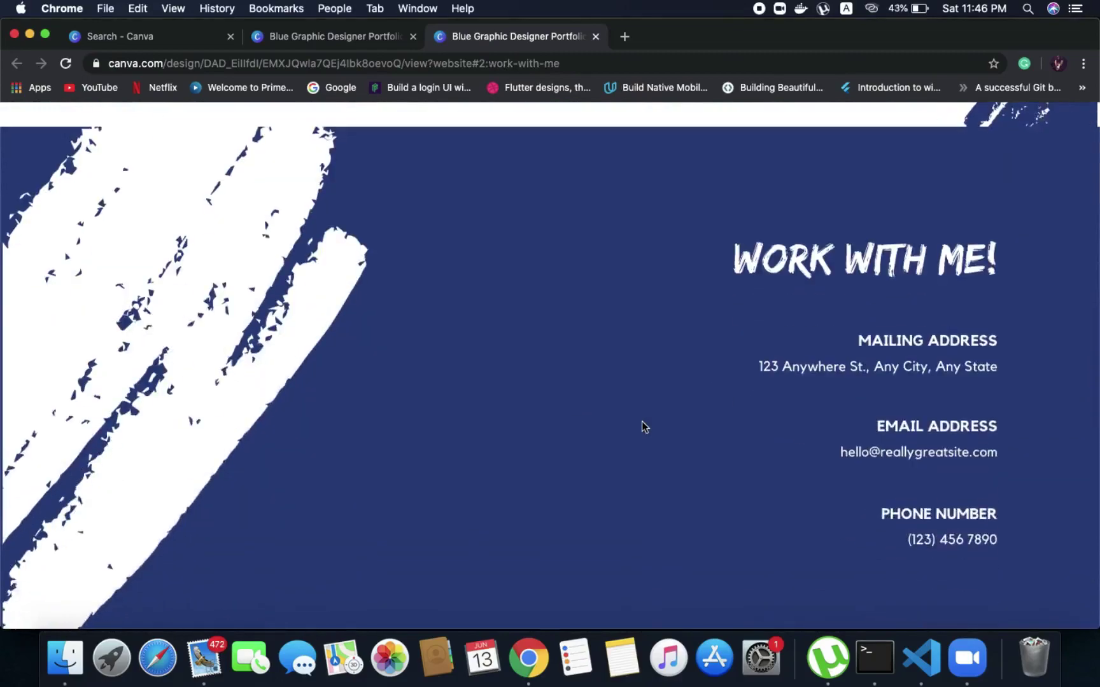
scroll(641, 421, "up", 15)
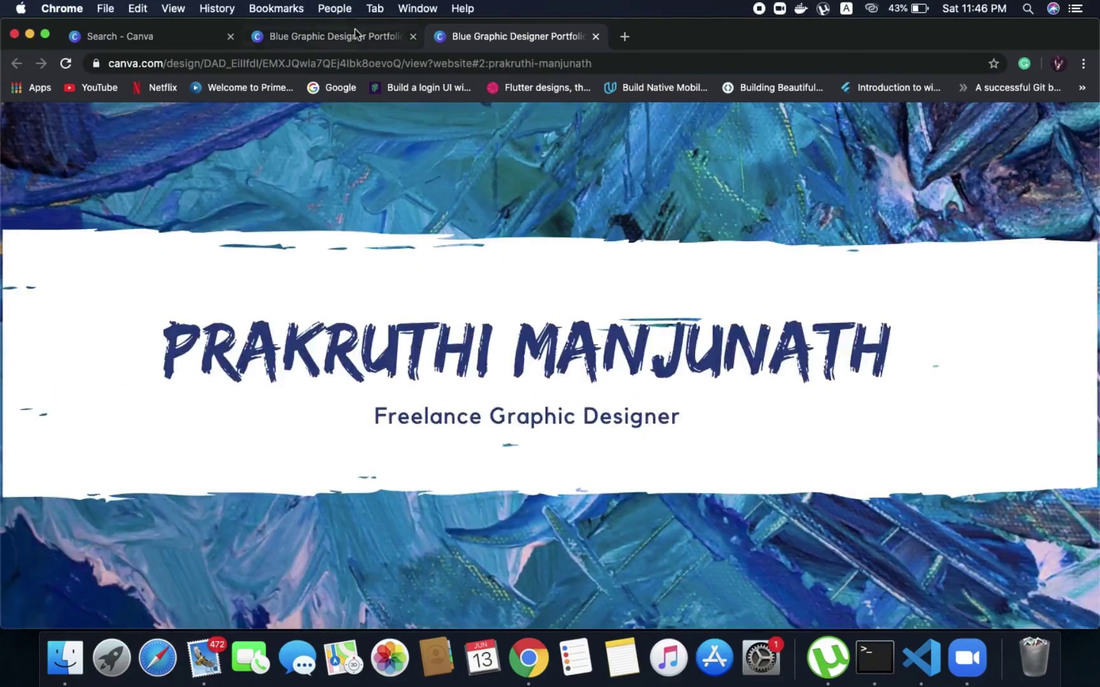
Close the website preview tab and the Website publishing panel, returning to the portfolio editor
left_click(355, 36)
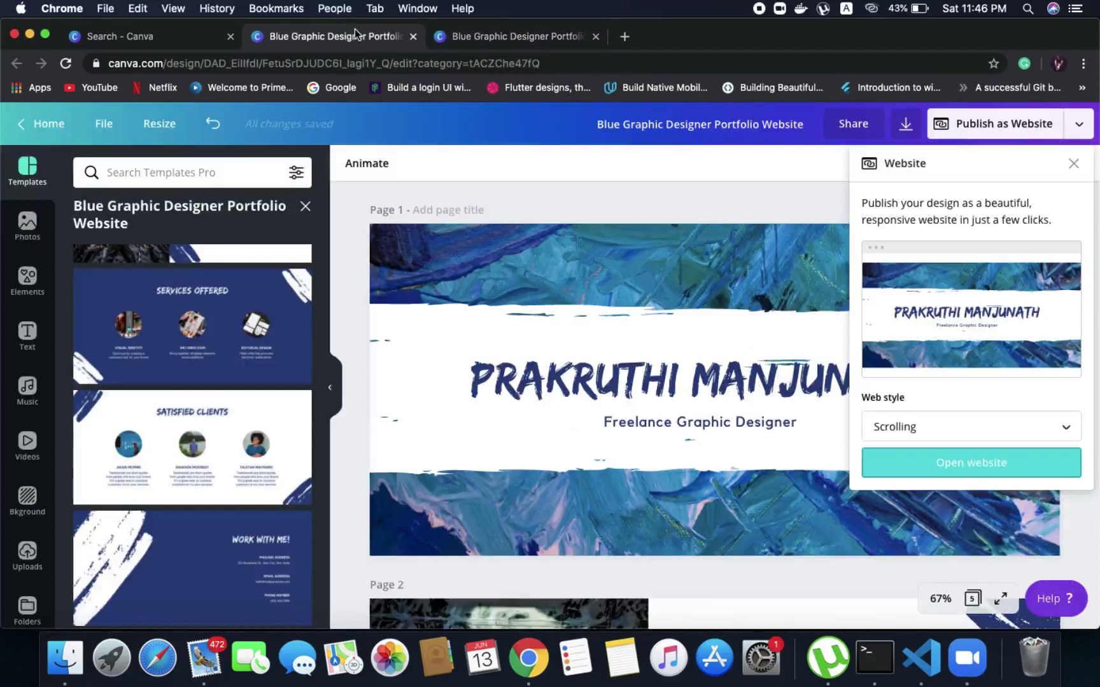
left_click(595, 36)
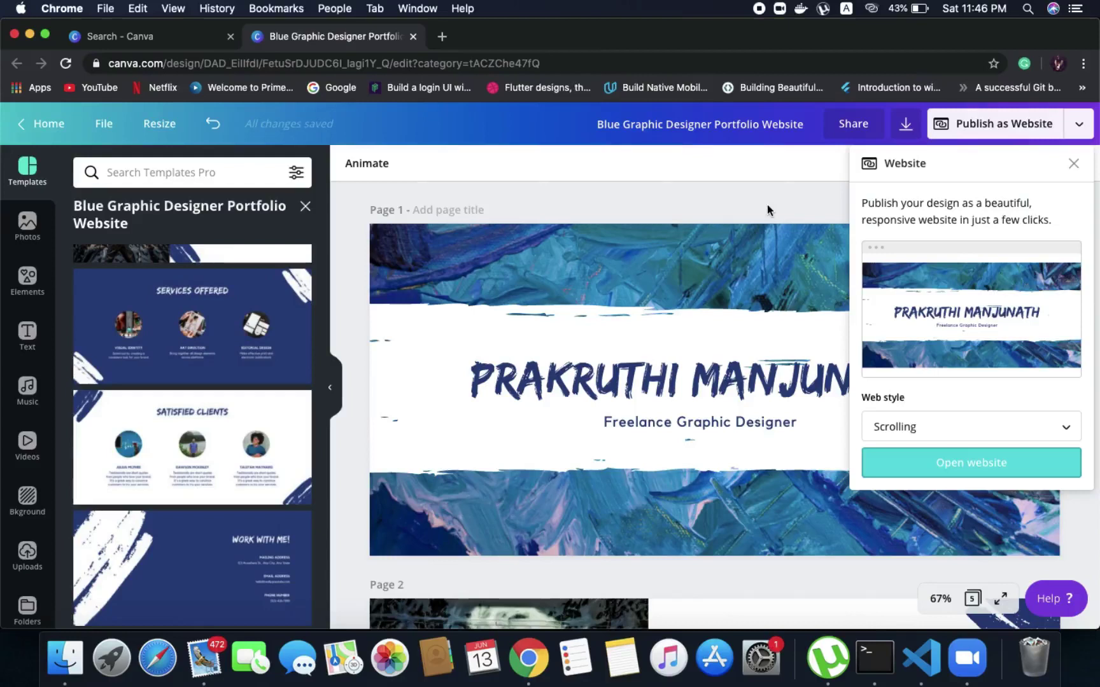
left_click(1072, 166)
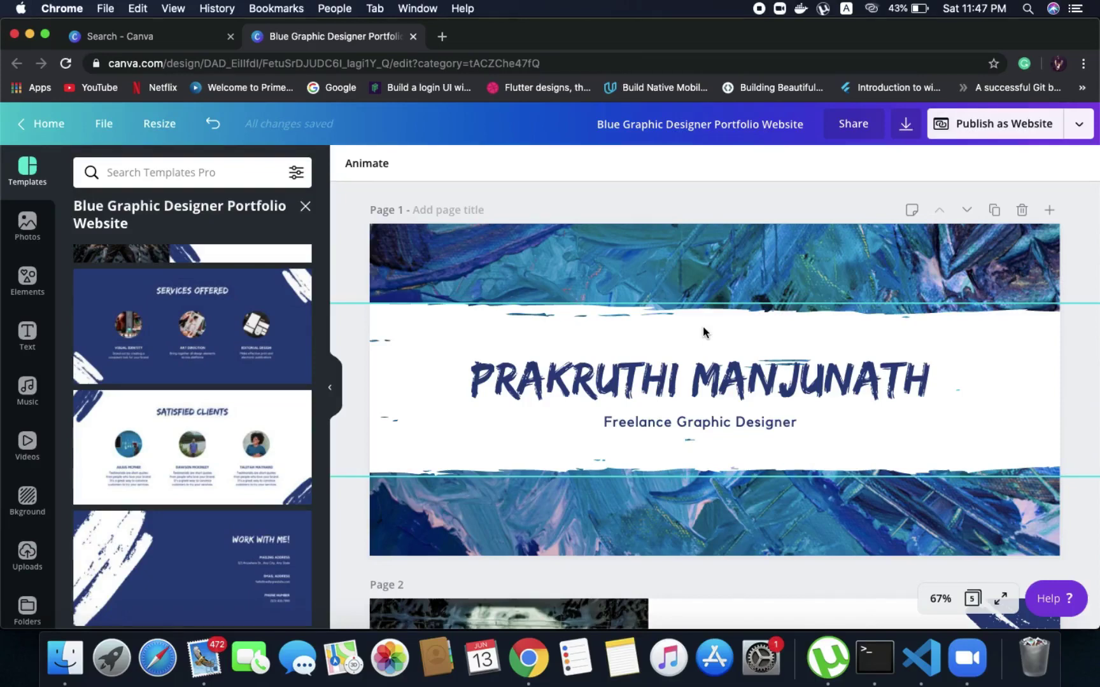
scroll(614, 336, "down", 5)
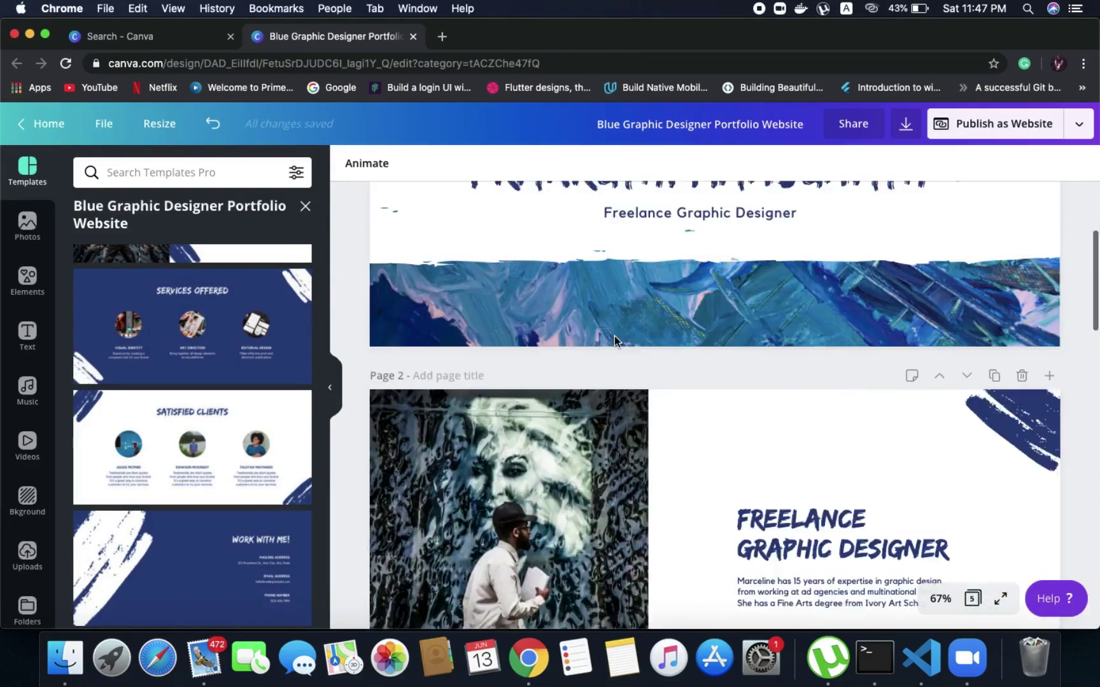
scroll(614, 336, "down", 5)
scroll(614, 336, "up", 10)
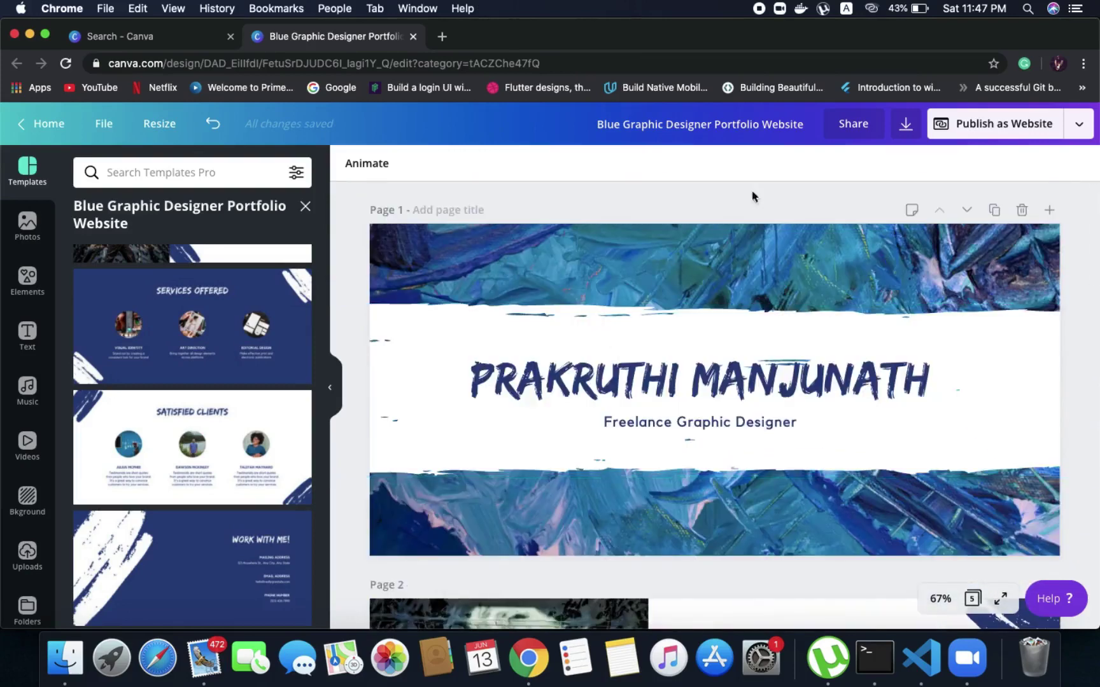
Rename the design to 'INTRO'
triple_click(722, 126)
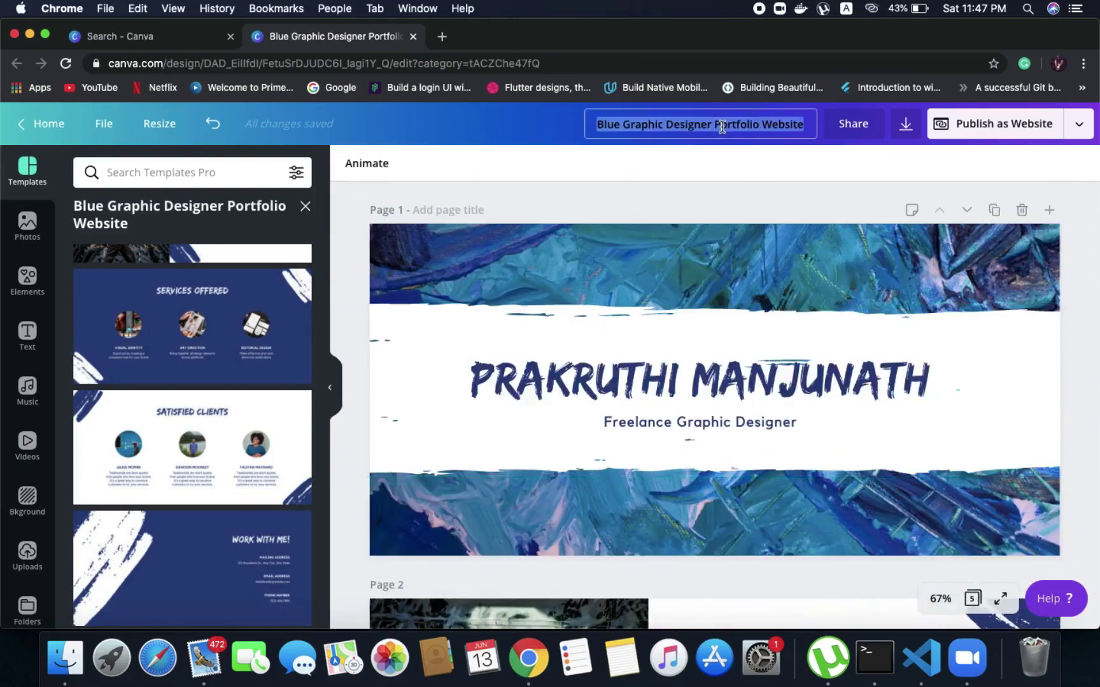
type("INTRO")
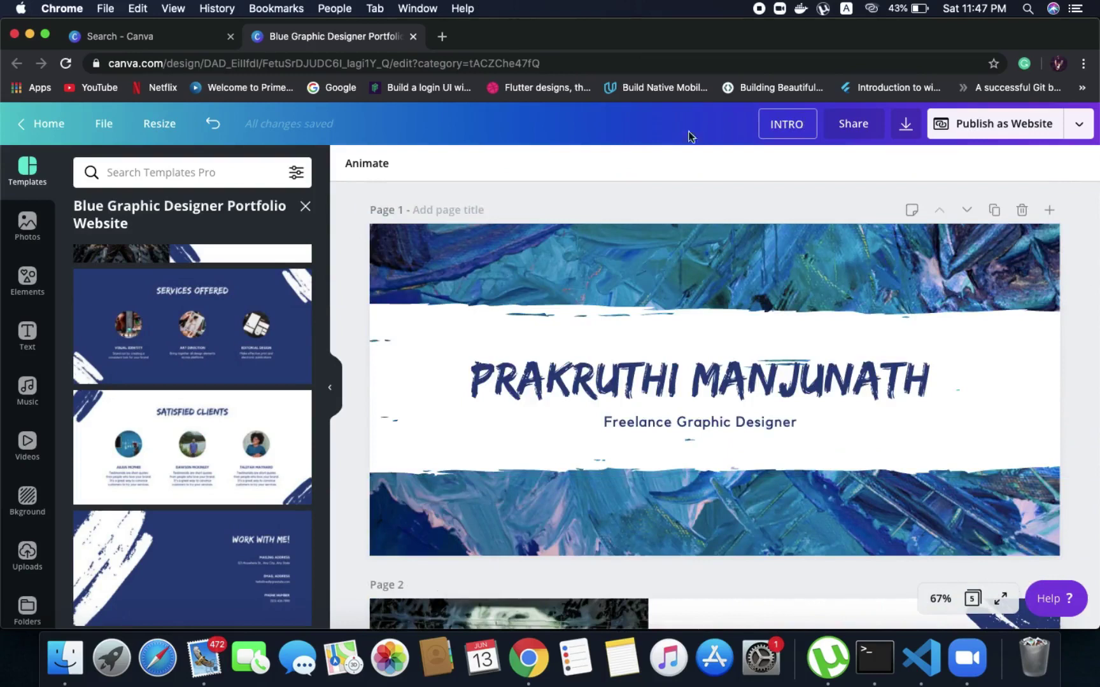
key("Return")
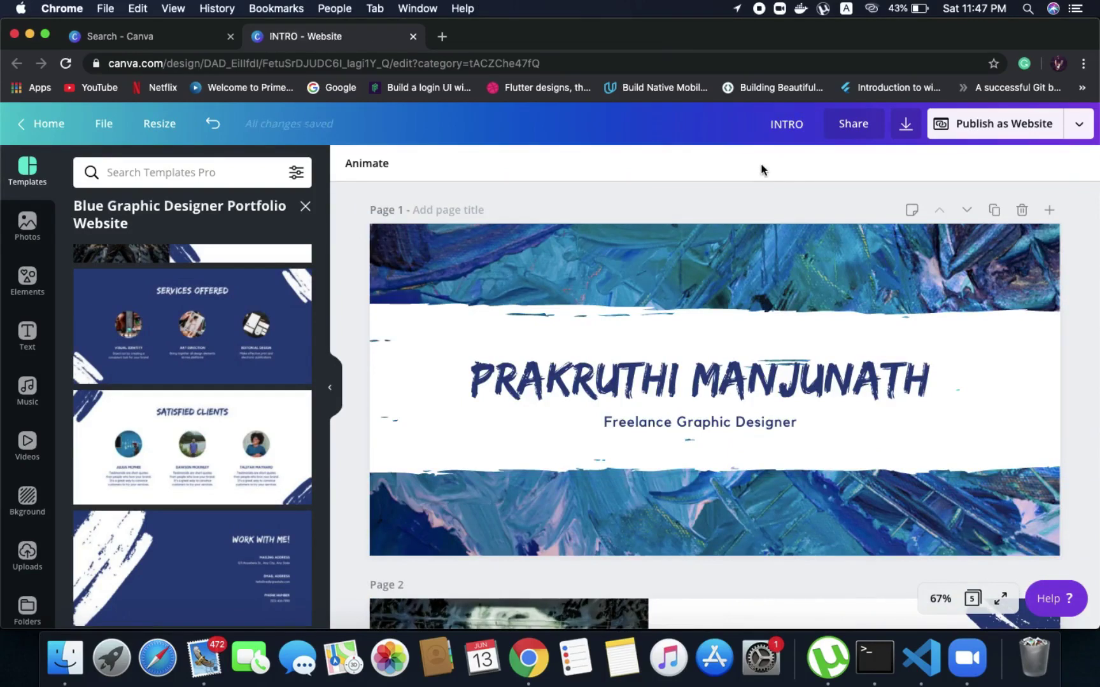
Check the Download file type options in the publish menu, then close them
left_click(1076, 125)
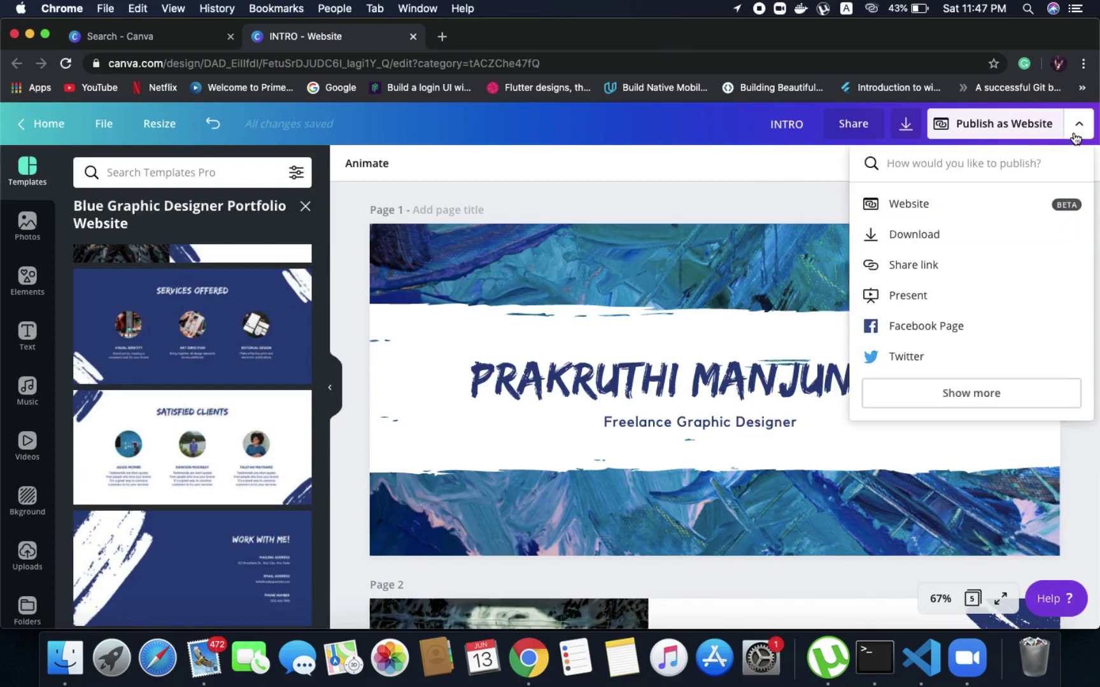
left_click(936, 234)
left_click(936, 232)
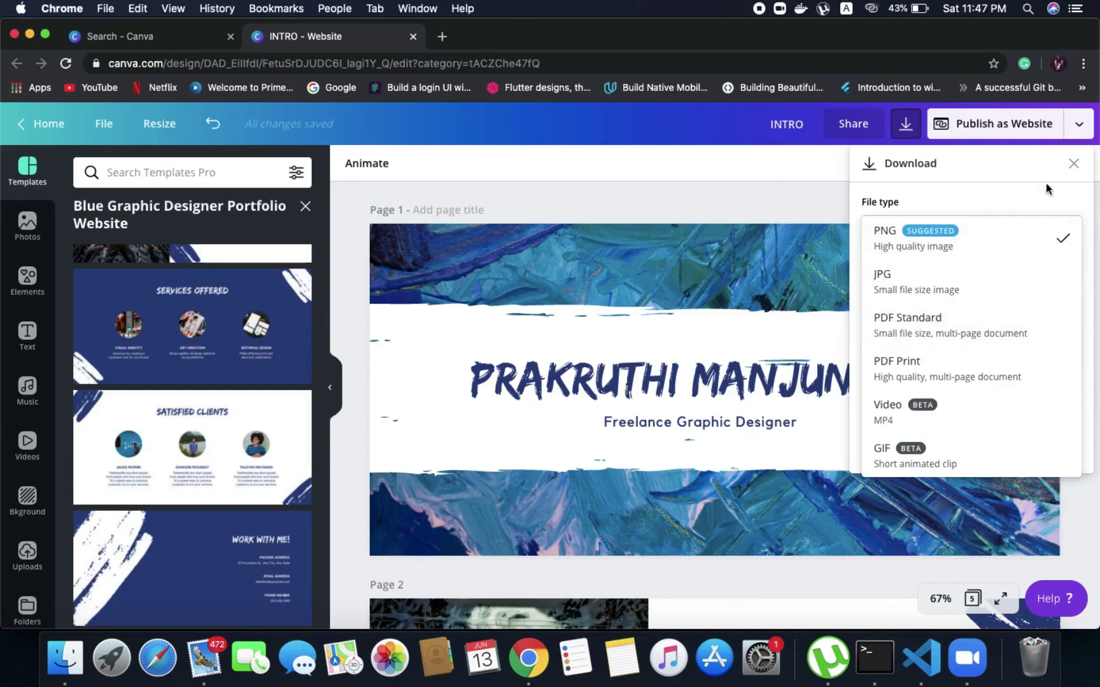
left_click(1072, 167)
Expand the full list of publishing destinations and scroll down to Embed
left_click(1079, 123)
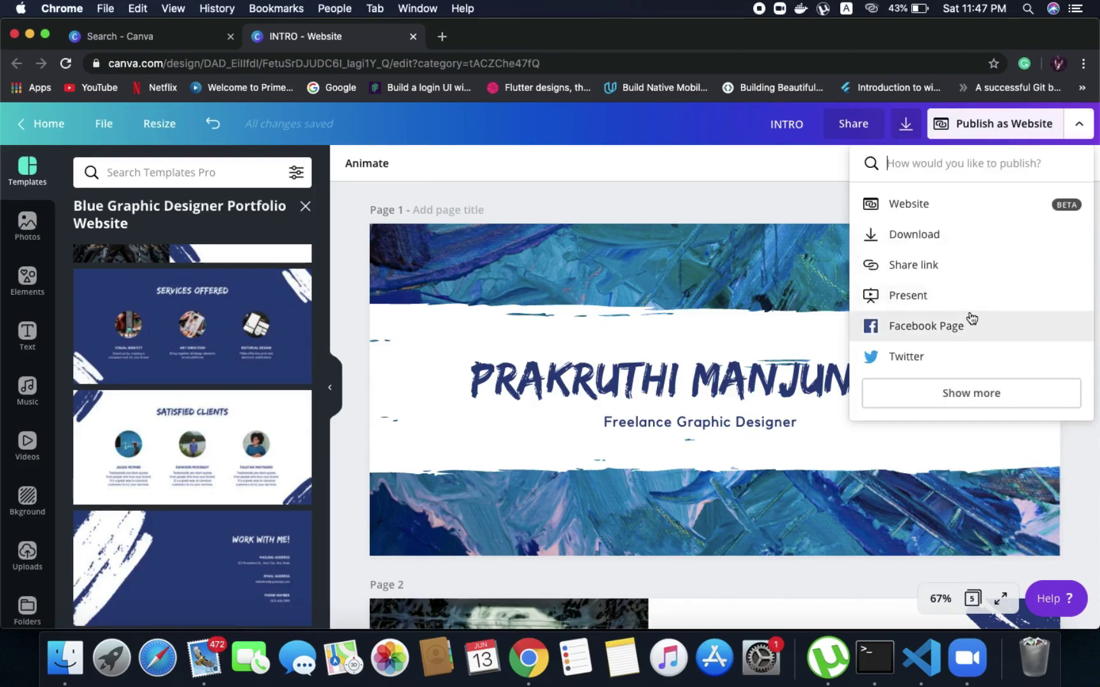
left_click(937, 393)
scroll(935, 388, "down", 3)
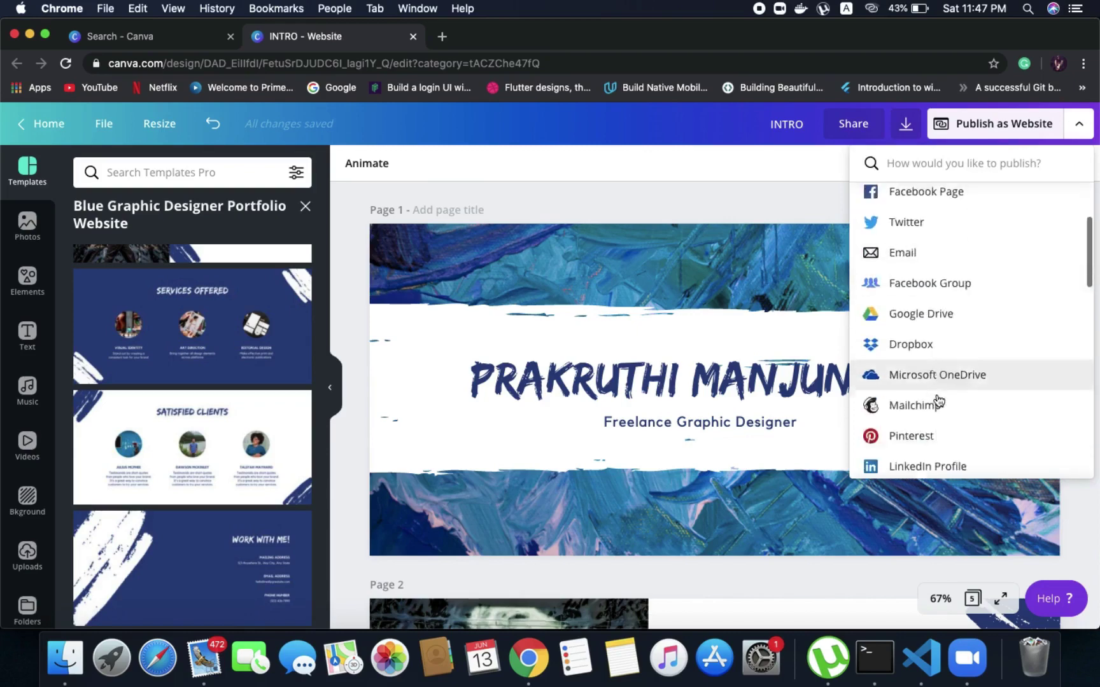
scroll(937, 399, "down", 10)
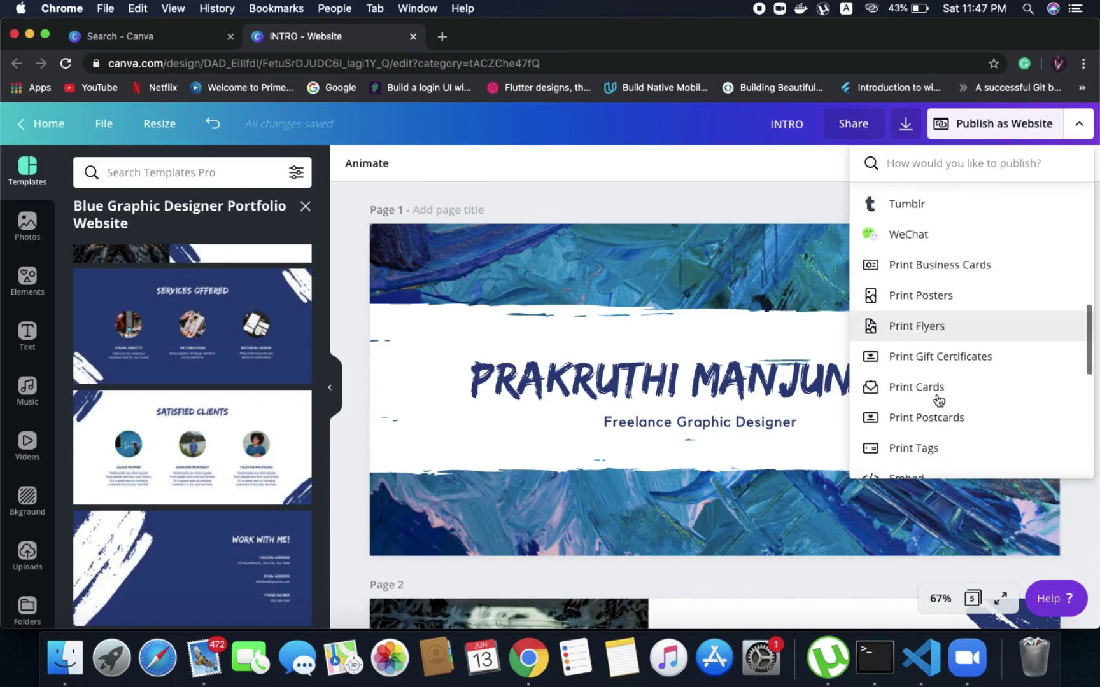
scroll(937, 398, "down", 5)
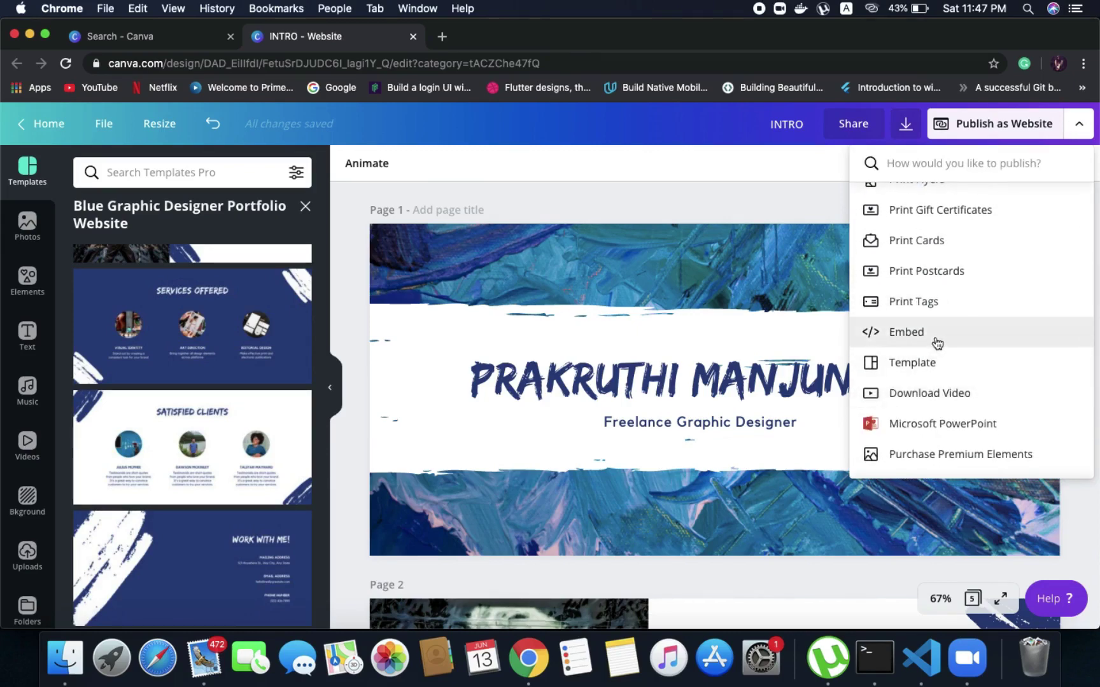
Choose Embed, generate the INTRO design's HTML and WordPress/Medium embed links, then close the panel
left_click(936, 343)
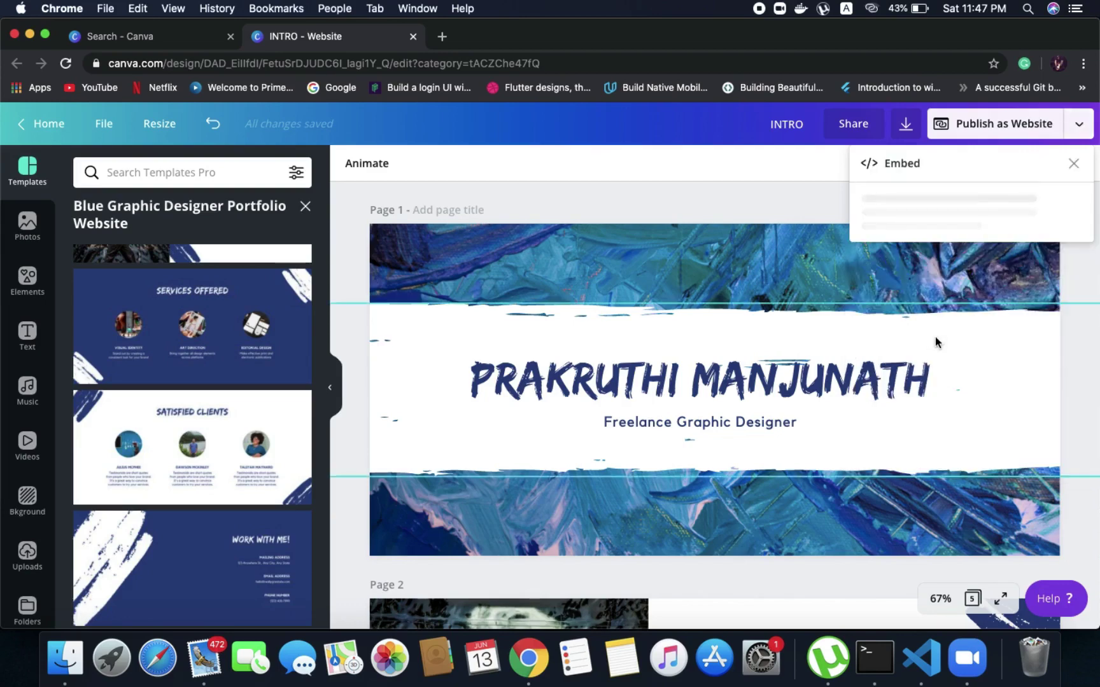
left_click(999, 255)
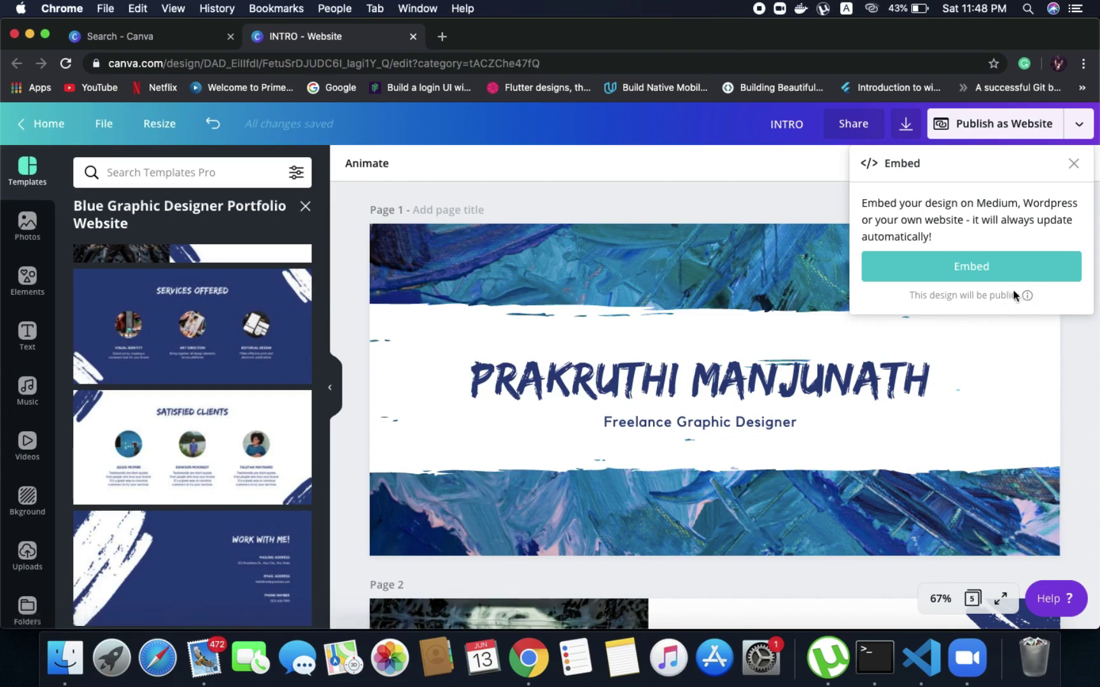
left_click(1018, 272)
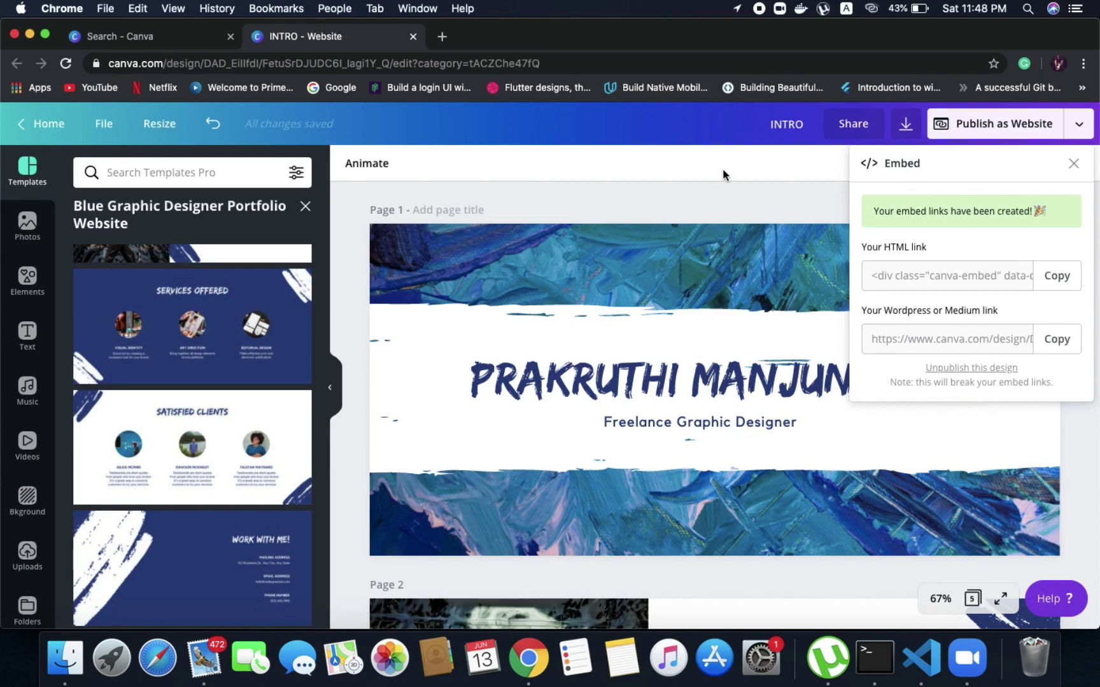
left_click(1069, 170)
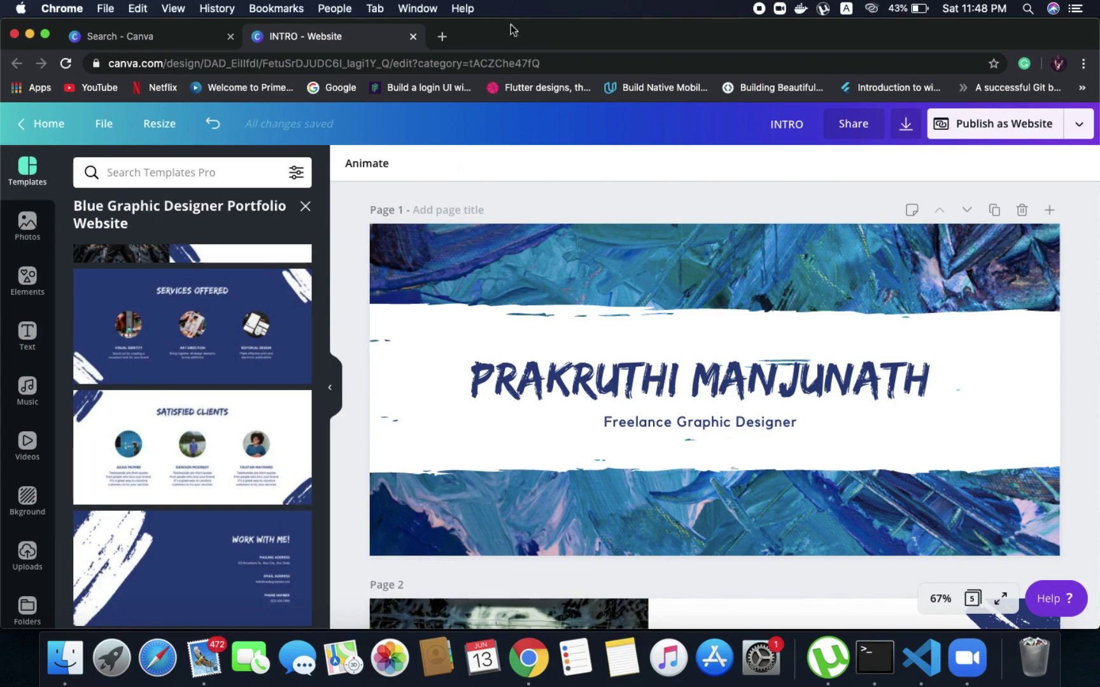
In a new tab, go to the canvatrial WordPress.com Pages dashboard via 'word', then return to Canva
left_click(441, 38)
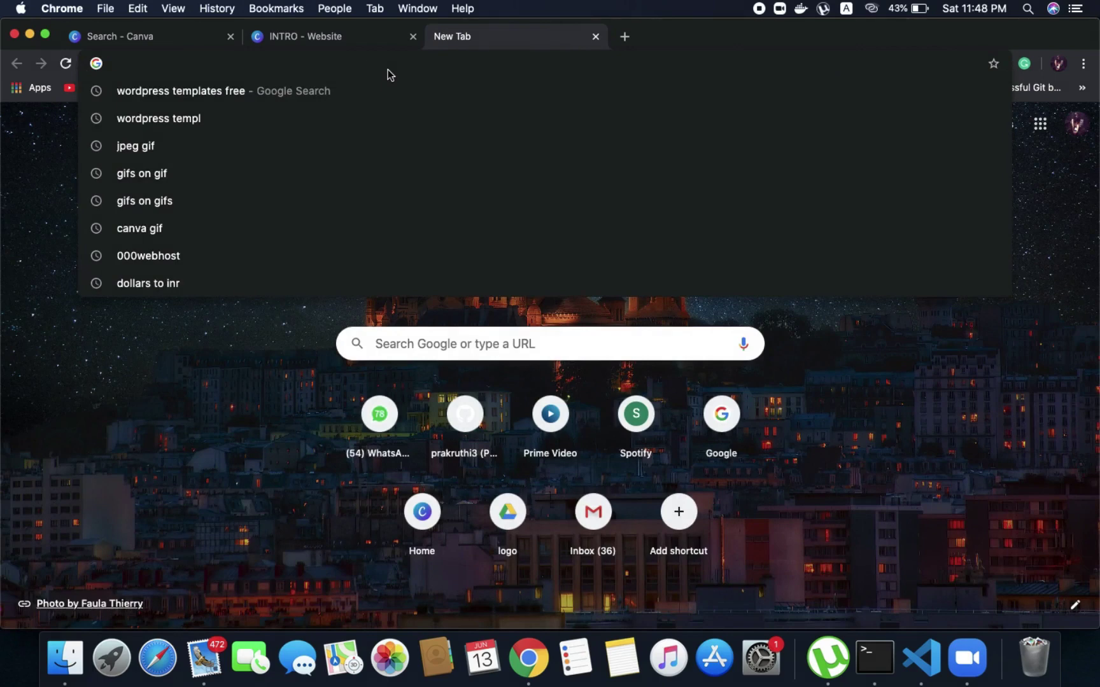
type("wordpress.com")
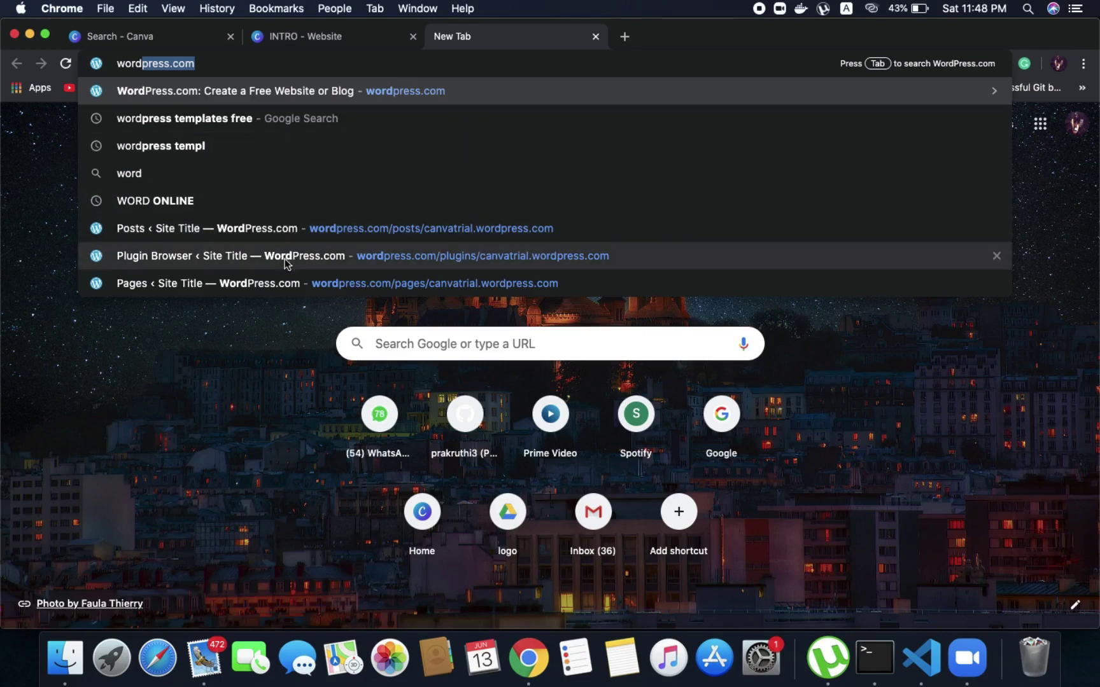
left_click(276, 284)
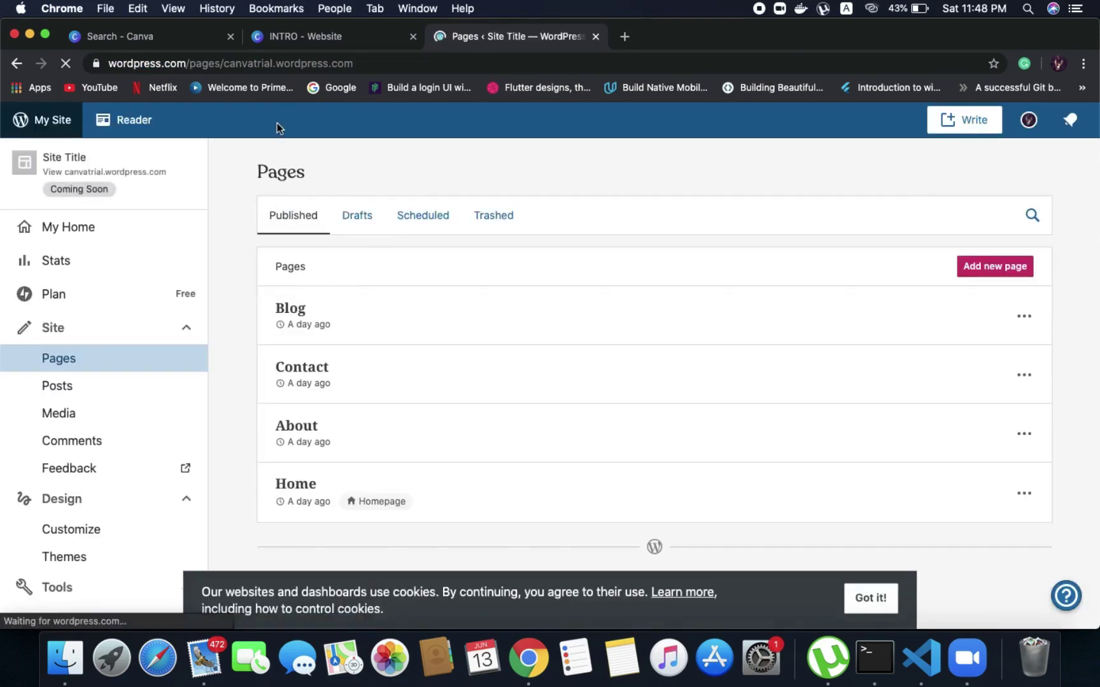
left_click(152, 36)
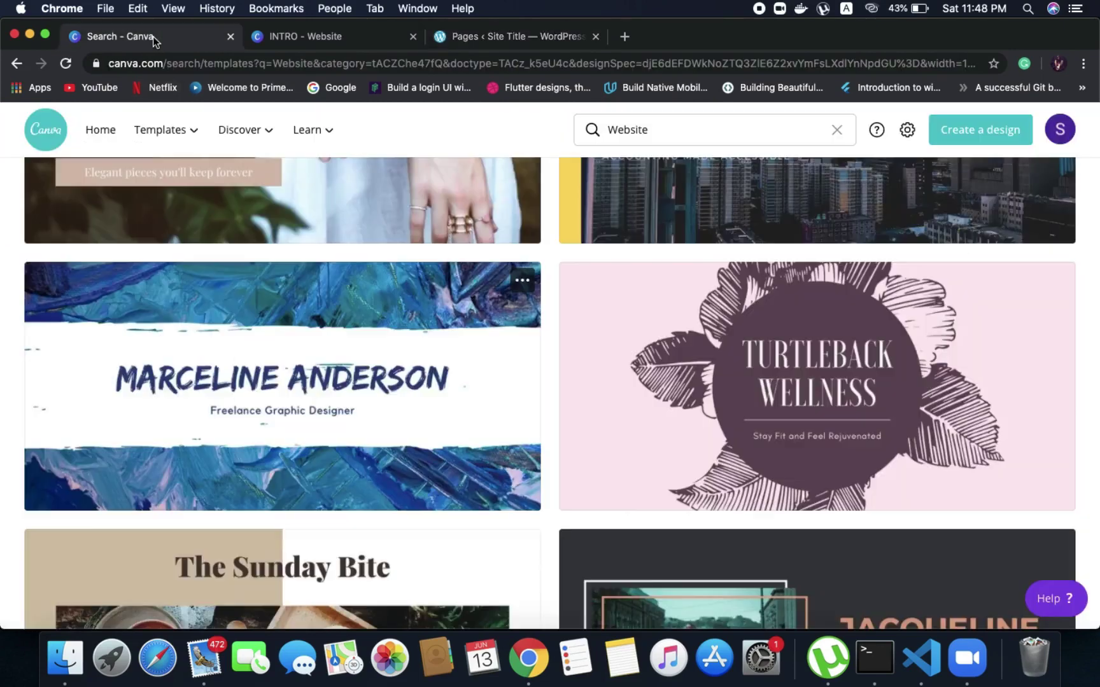
From the Canva home page, open the 'Canva' WISELEARN poster under Your designs
left_click(102, 130)
type("we")
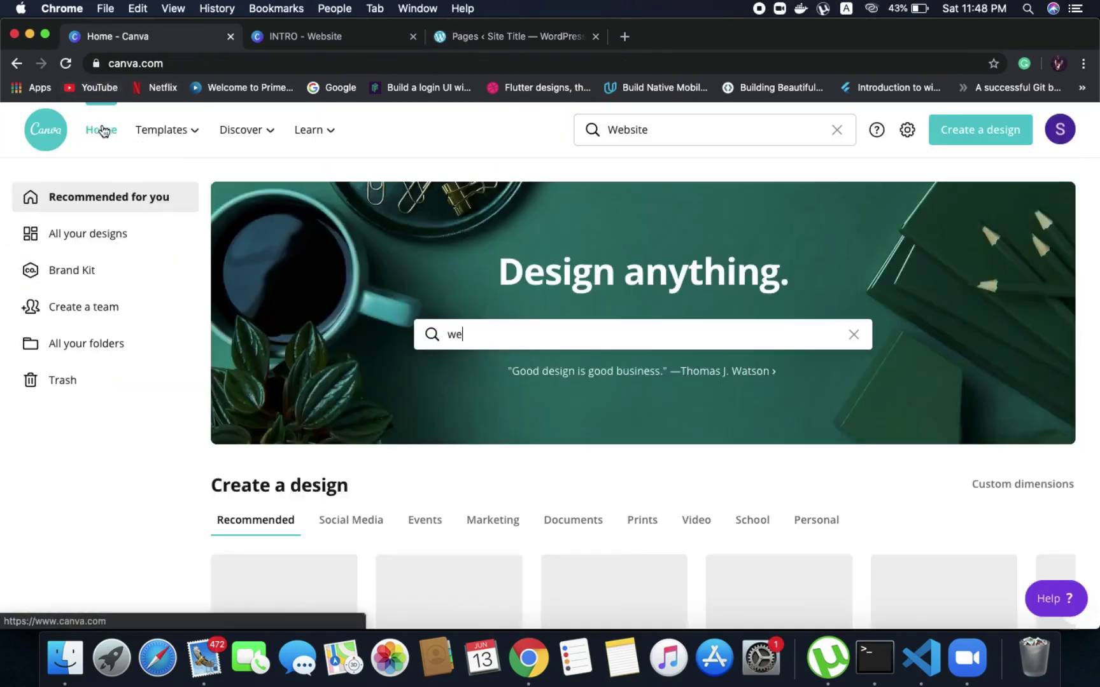
scroll(319, 483, "down", 5)
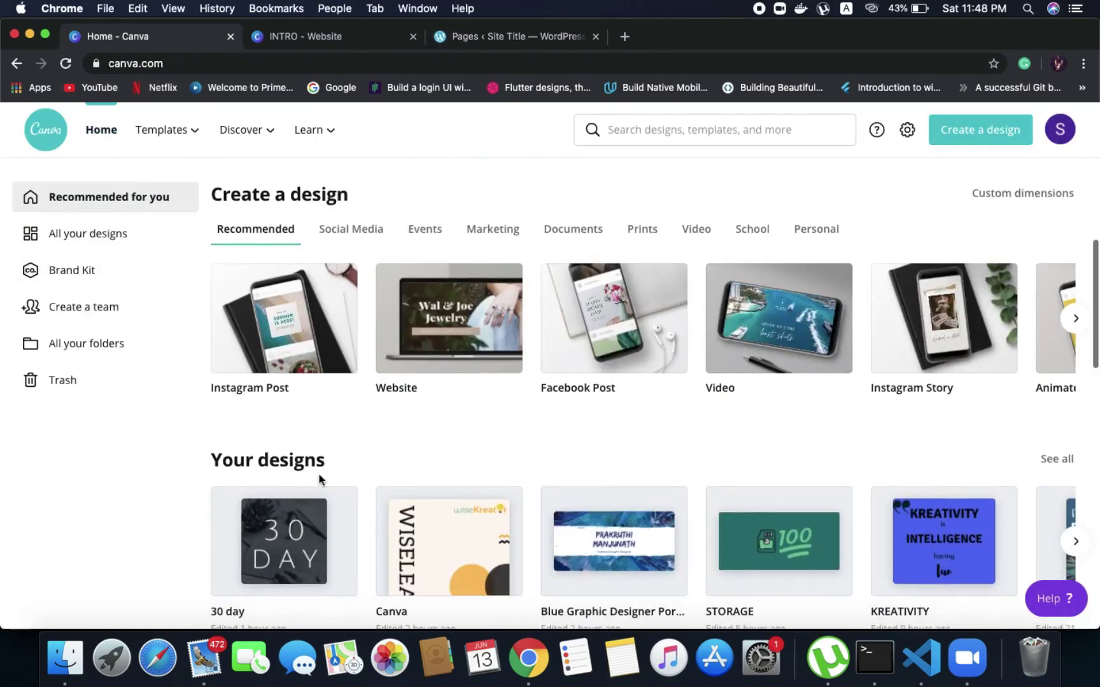
left_click(462, 576)
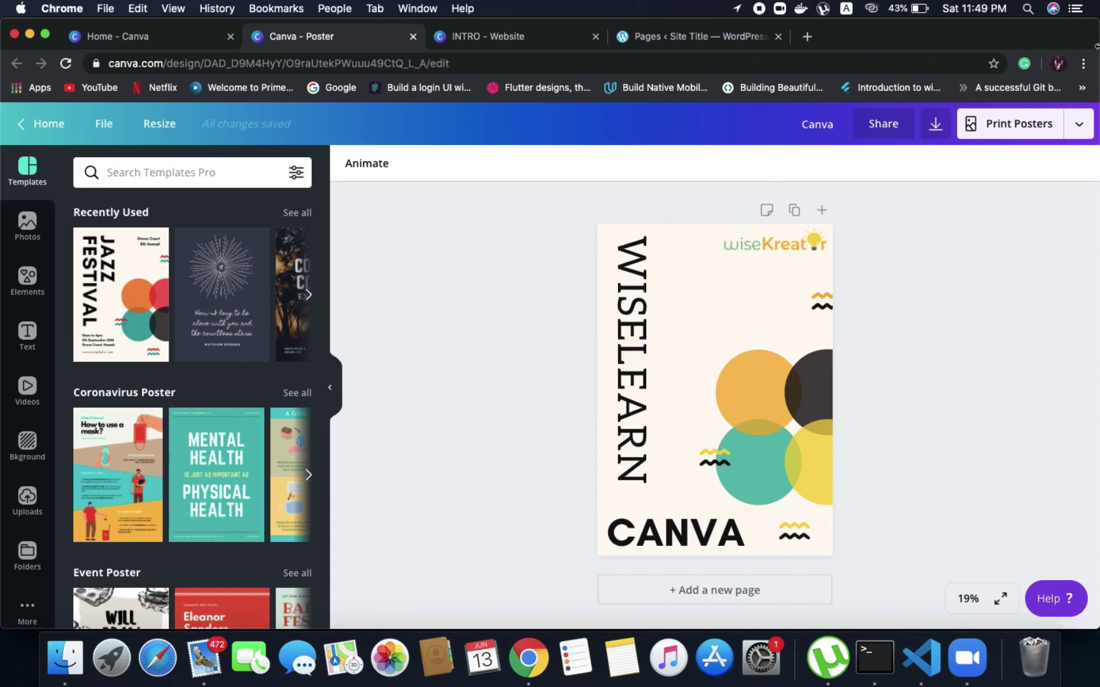
Generate Embed links for the WISELEARN poster and copy its WordPress link, then return to WordPress
left_click(1076, 125)
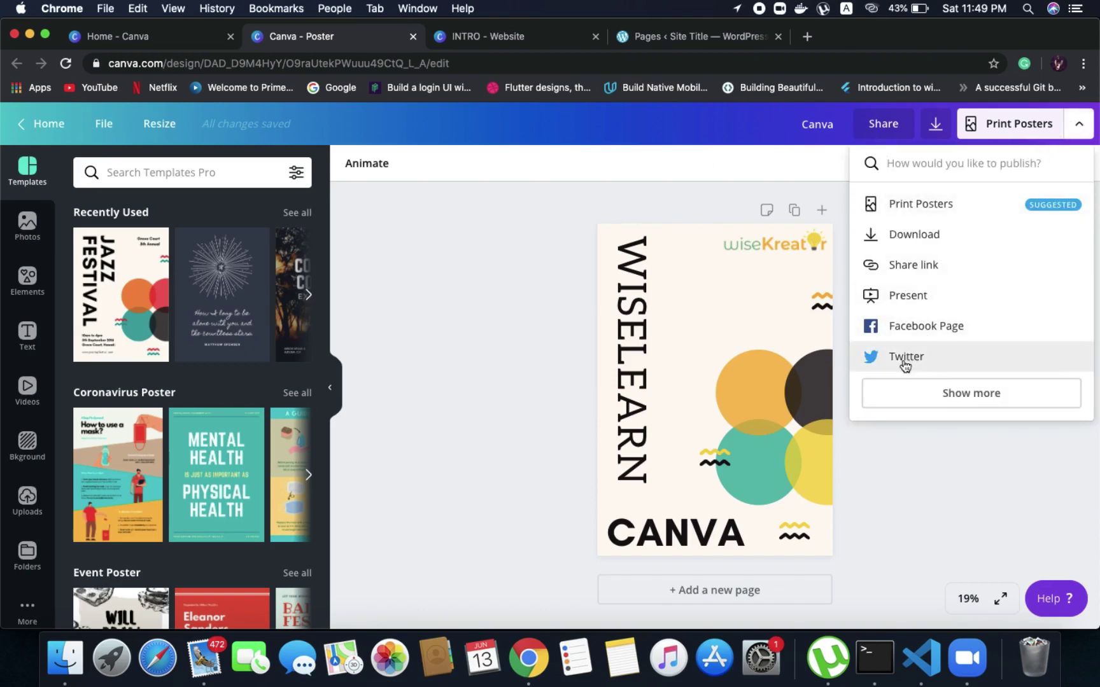
left_click(903, 396)
scroll(905, 399, "down", 5)
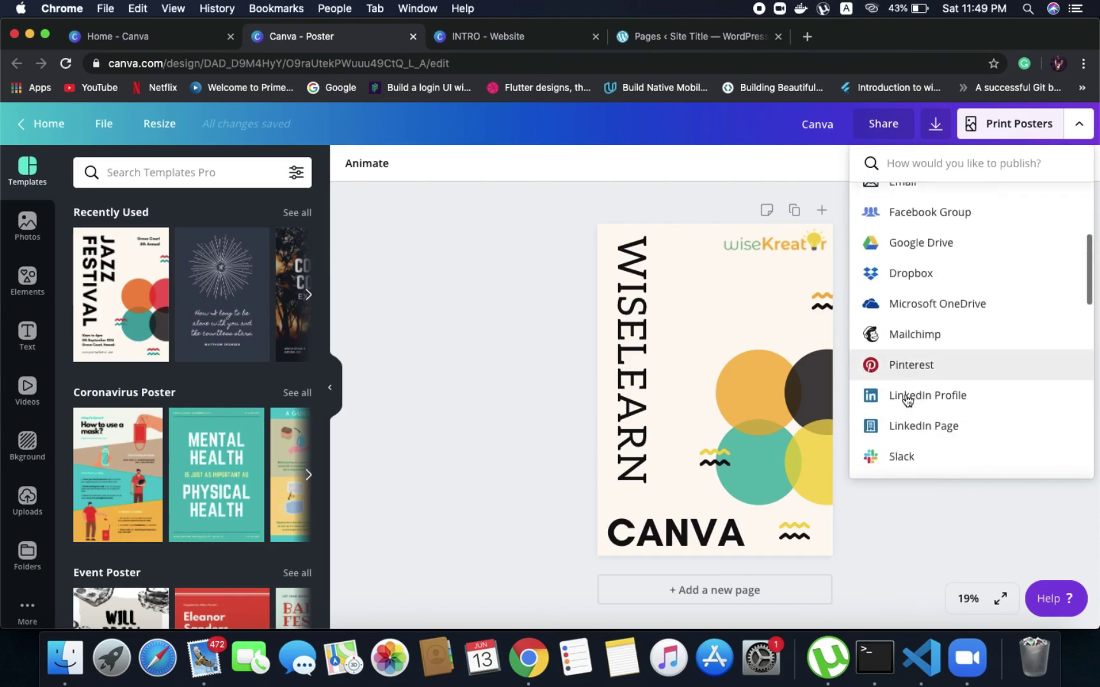
scroll(906, 399, "down", 7)
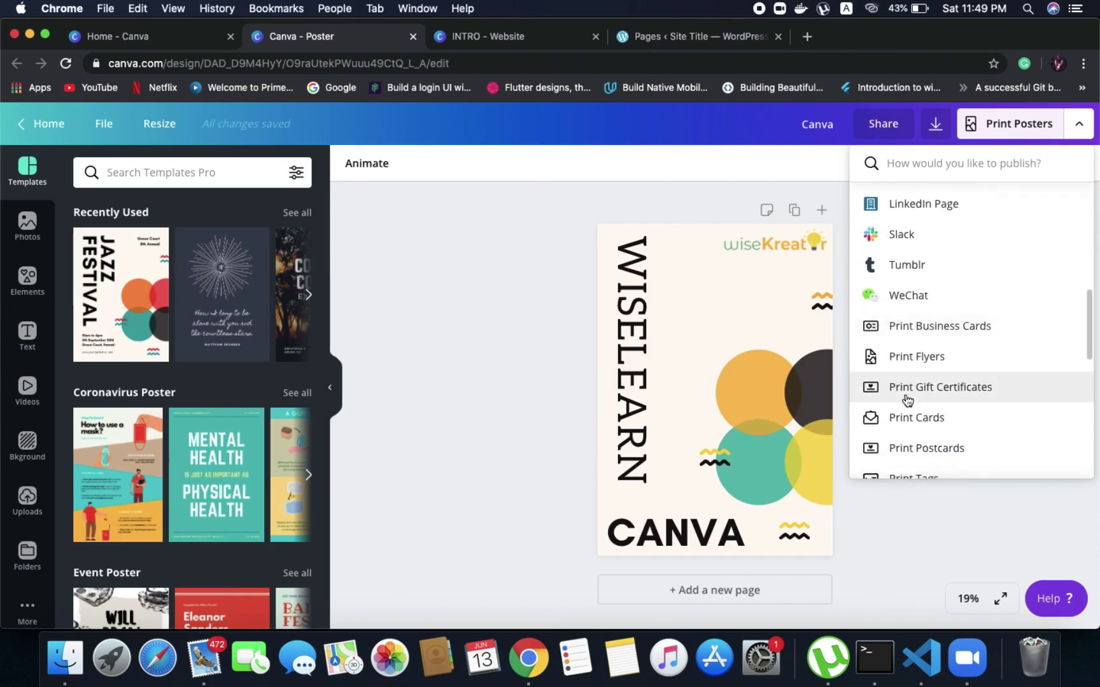
scroll(907, 399, "down", 4)
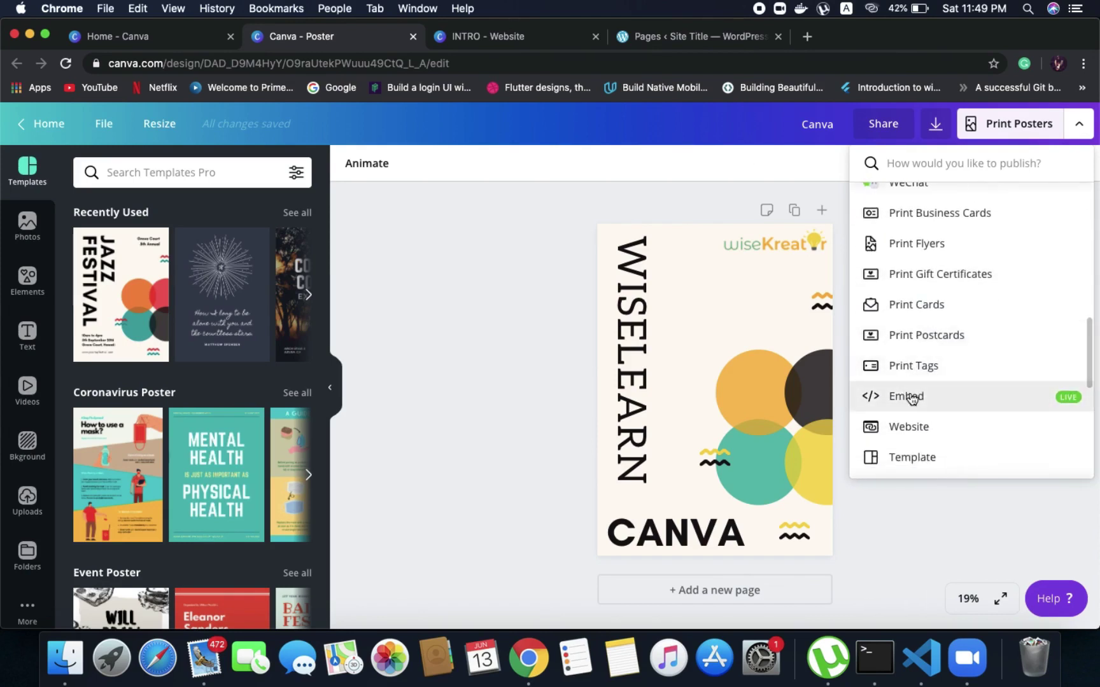
left_click(910, 396)
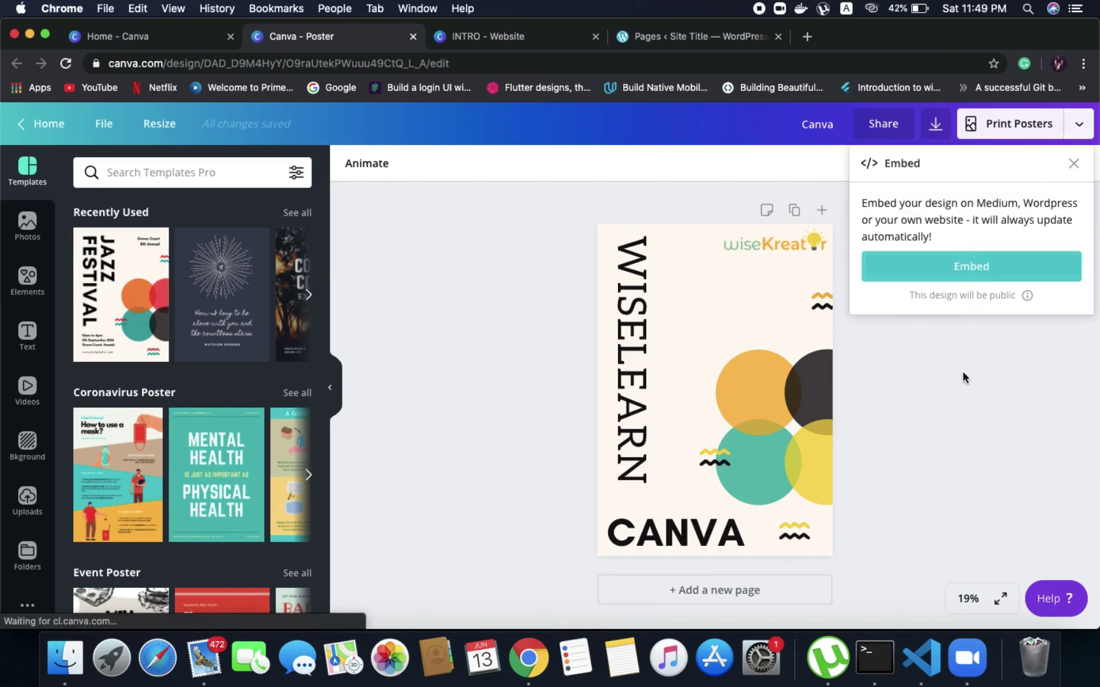
left_click(968, 267)
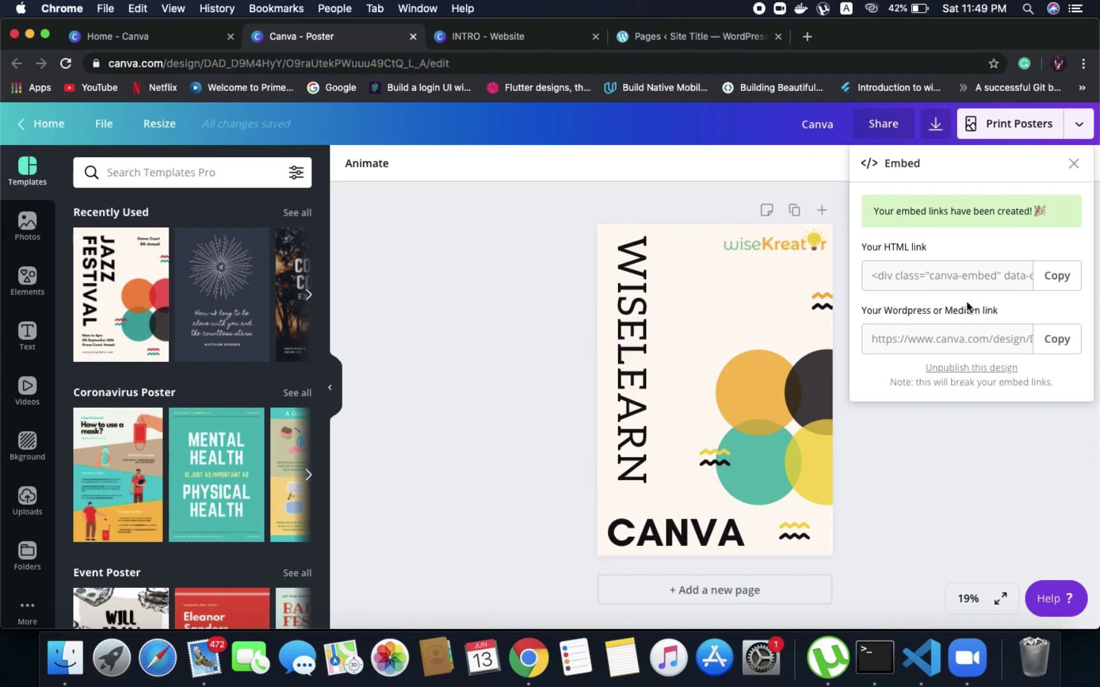
left_click(1057, 338)
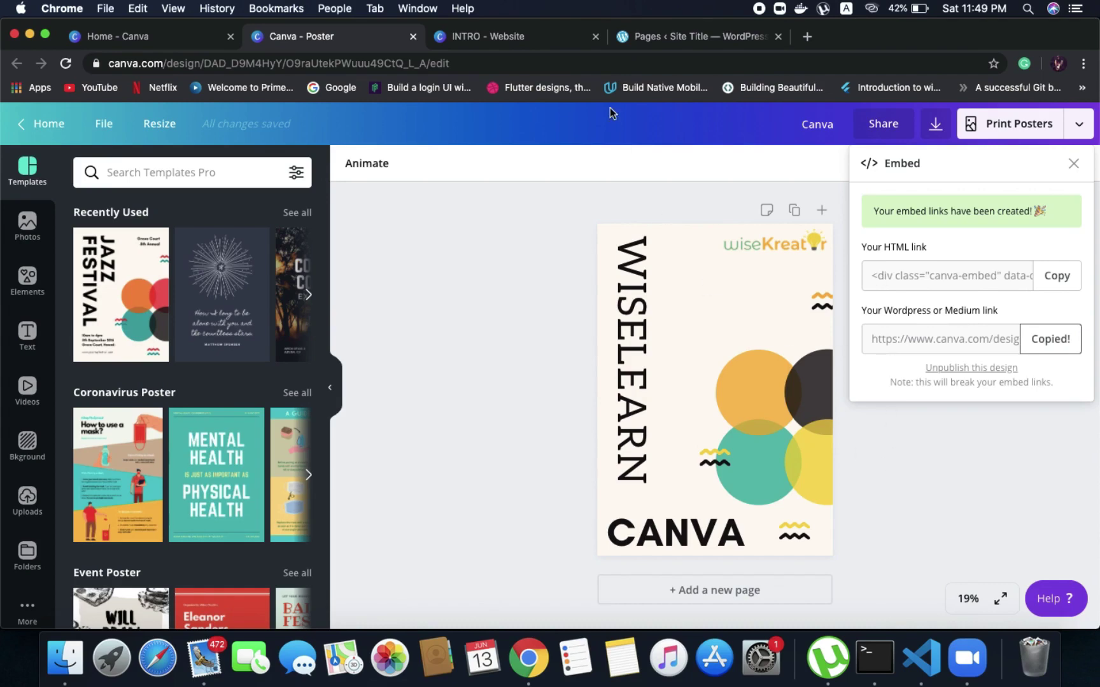
left_click(683, 38)
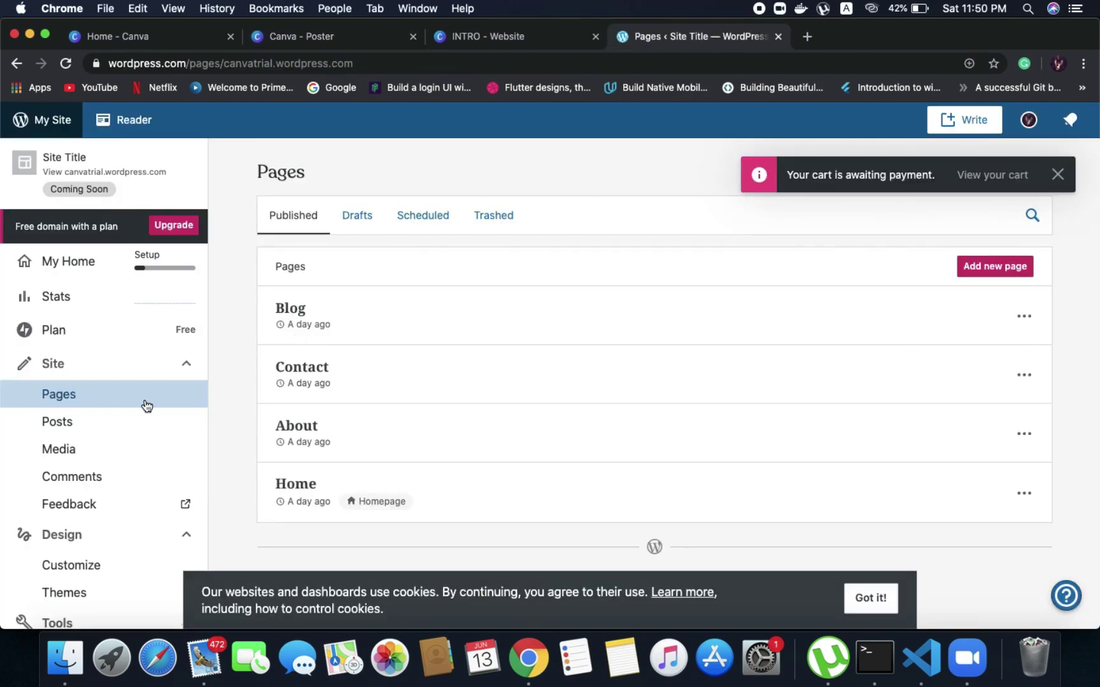
Start a new blank post from Posts and dismiss the cookie notice
left_click(118, 425)
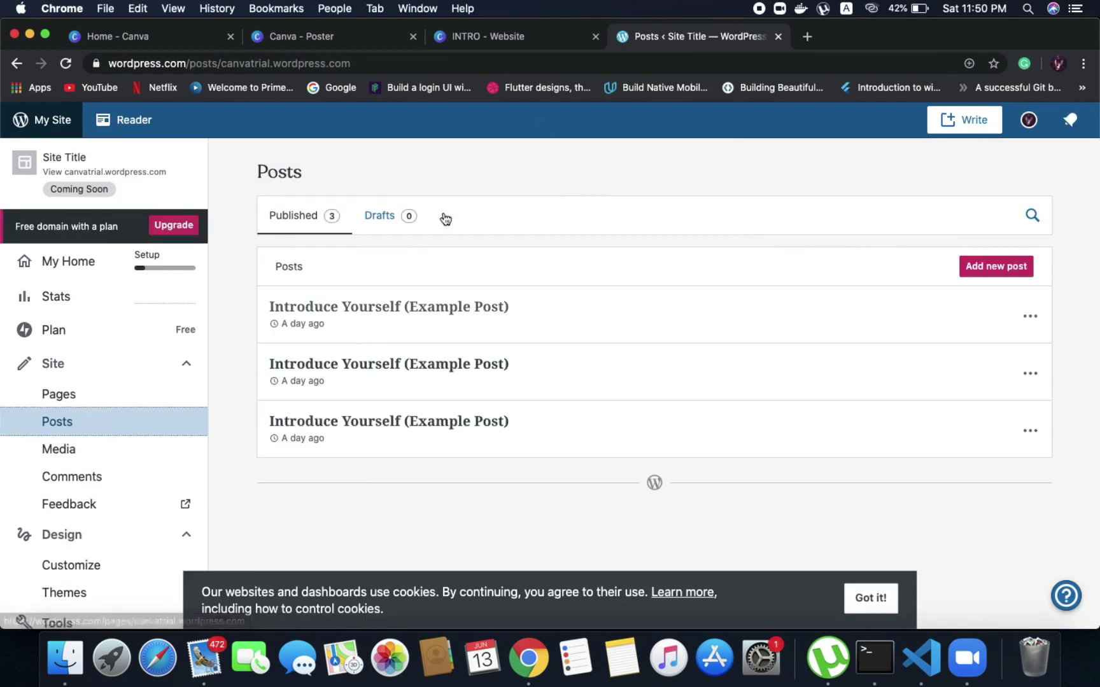
left_click(997, 266)
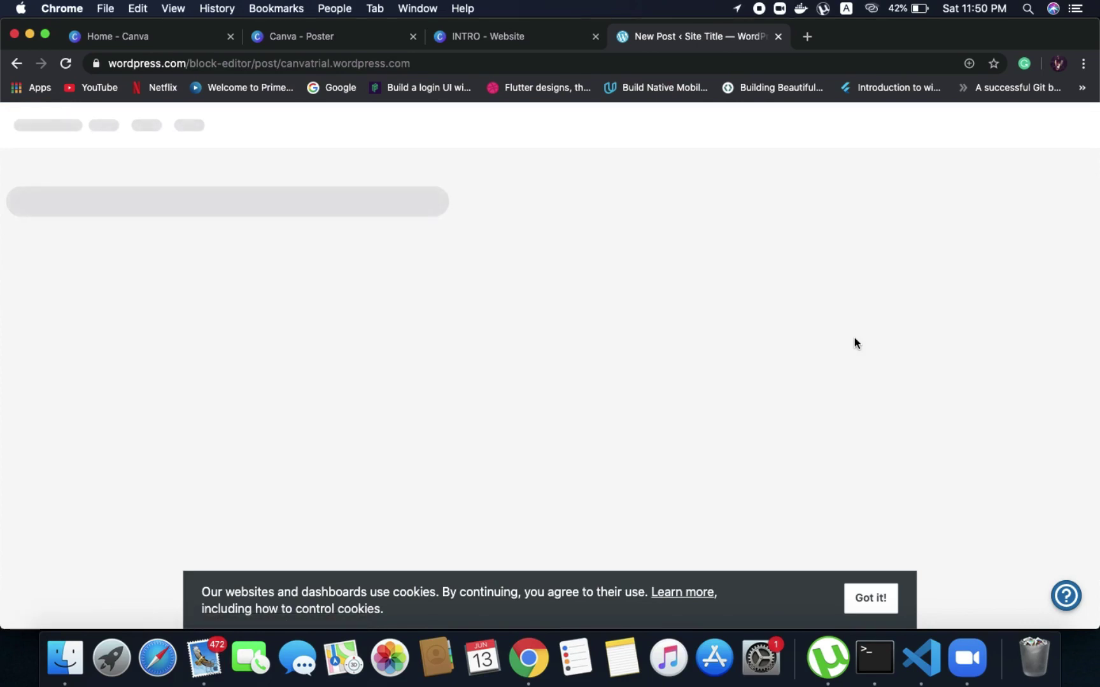
left_click(860, 599)
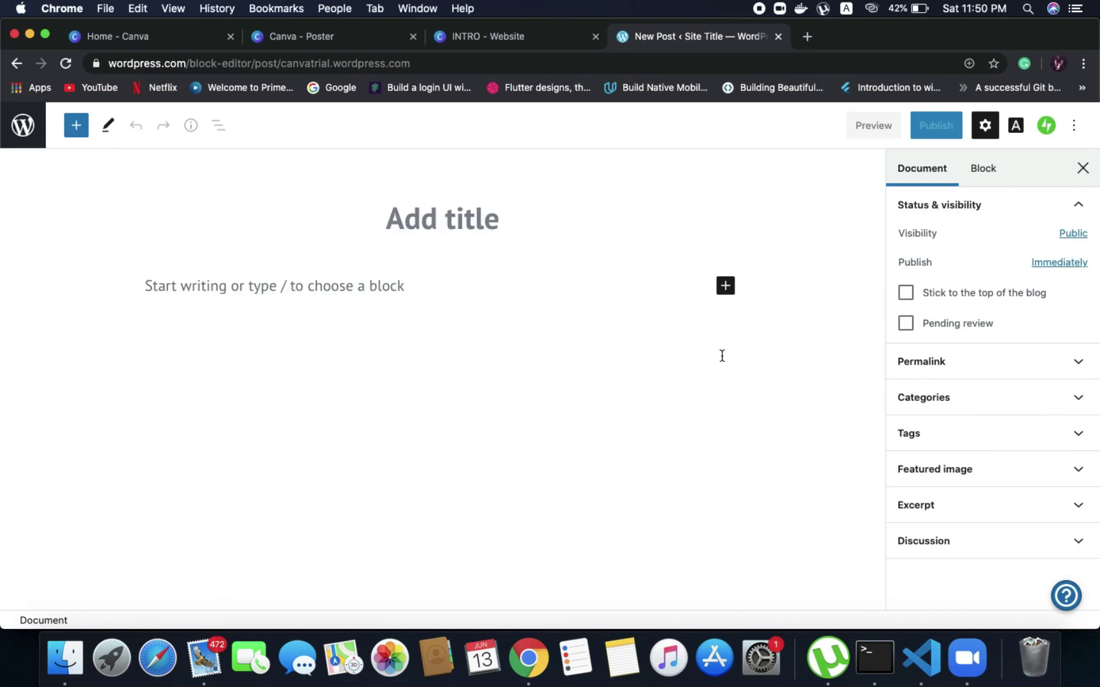
Title the new post 'WISELEARN: CANVA'
type("CANVA")
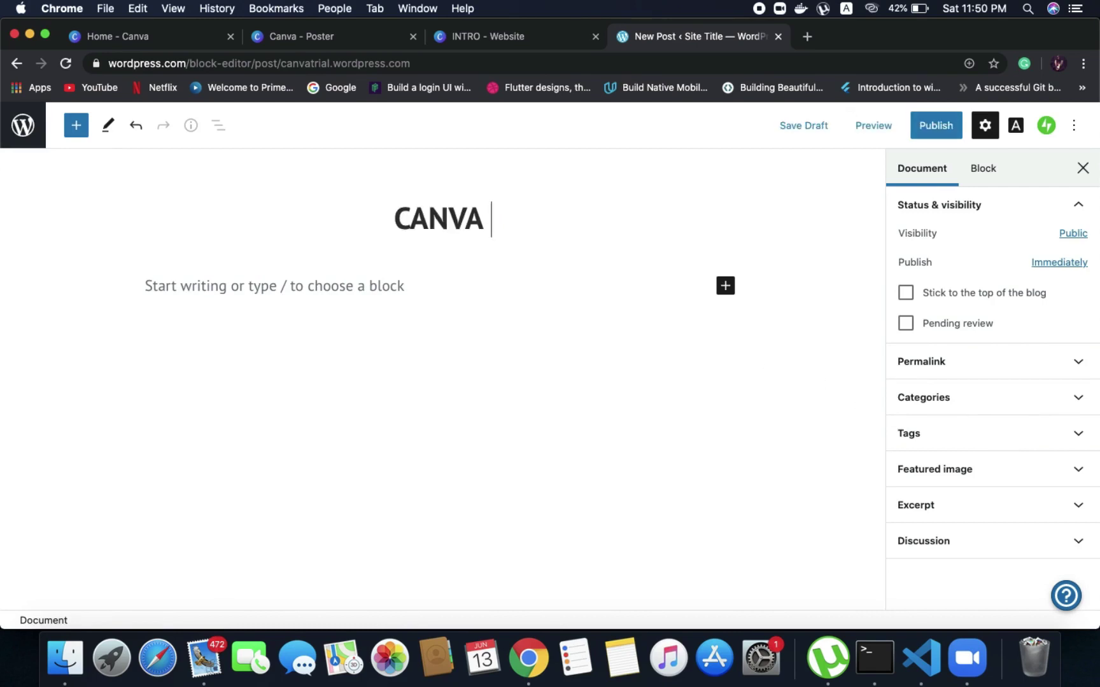
key("BackSpace")
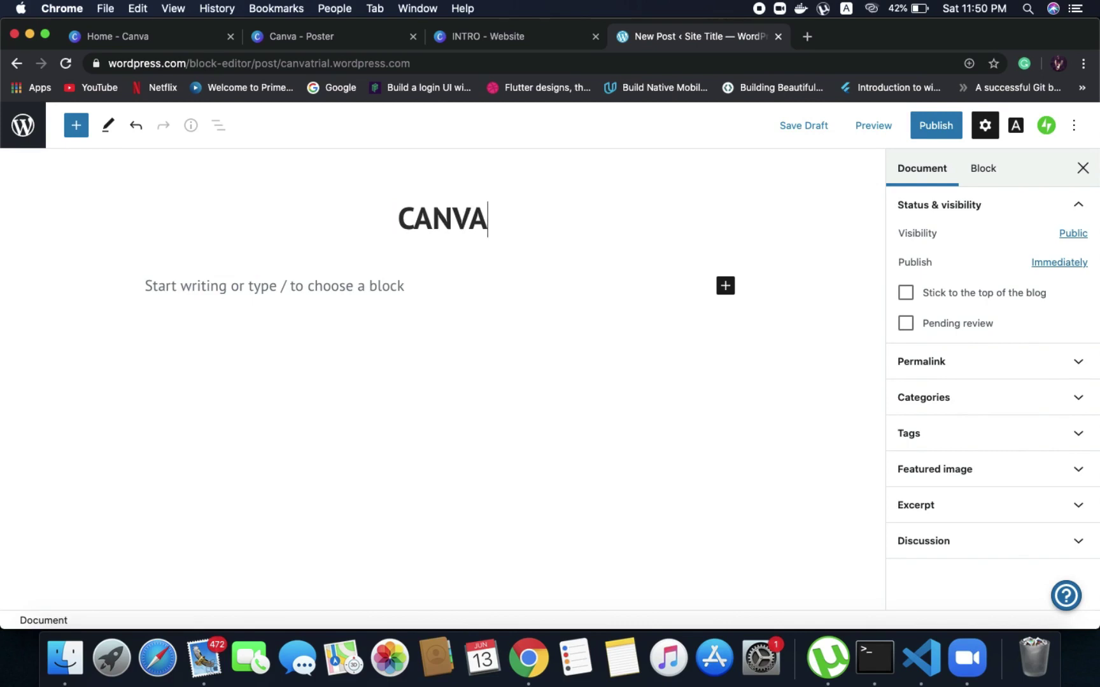
type(": WISEL")
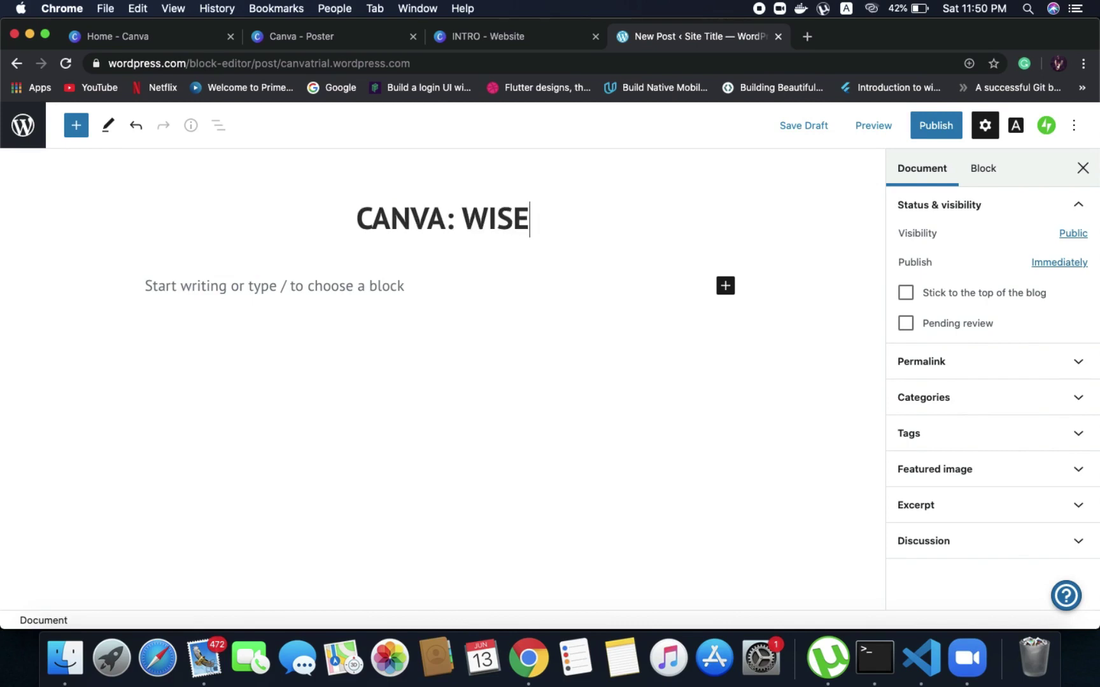
key("BackSpace")
key("BackSpace")
key("BackSpace")
key("BackSpace")
key("BackSpace")
key("BackSpace")
key("BackSpace")
key("BackSpace")
key("BackSpace")
key("BackSpace")
key("BackSpace")
key("BackSpace")
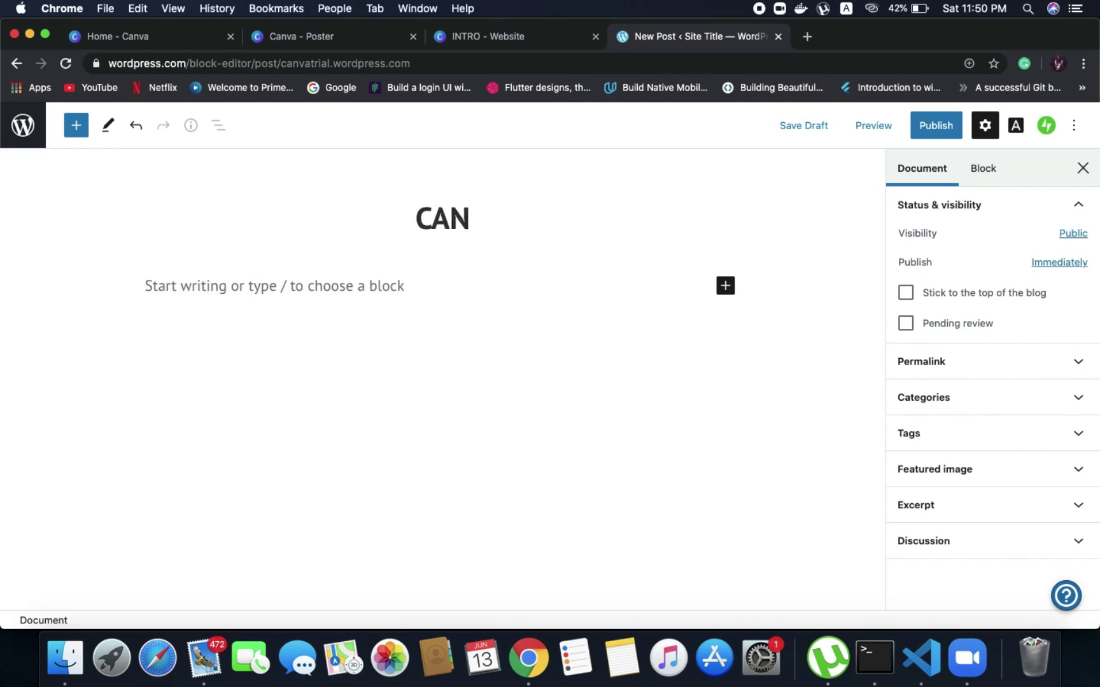
type("WISELEARN")
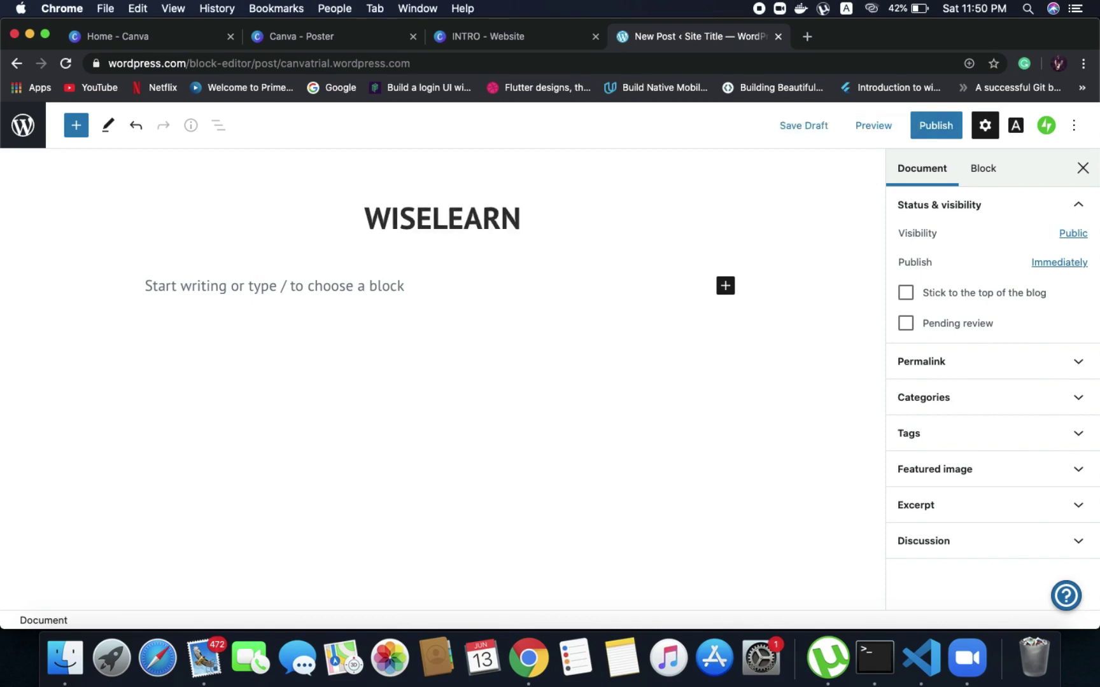
type(": CANVA")
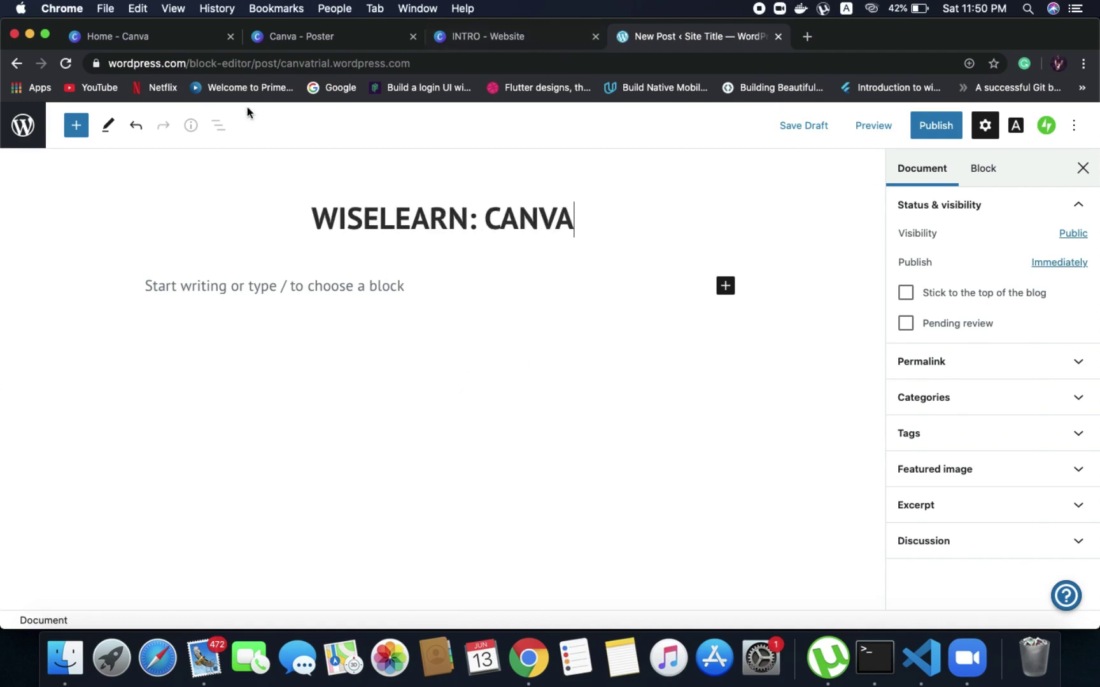
Paste the Canva poster link into the body as an Embed block, redoing the failed one, and preview
left_click(297, 40)
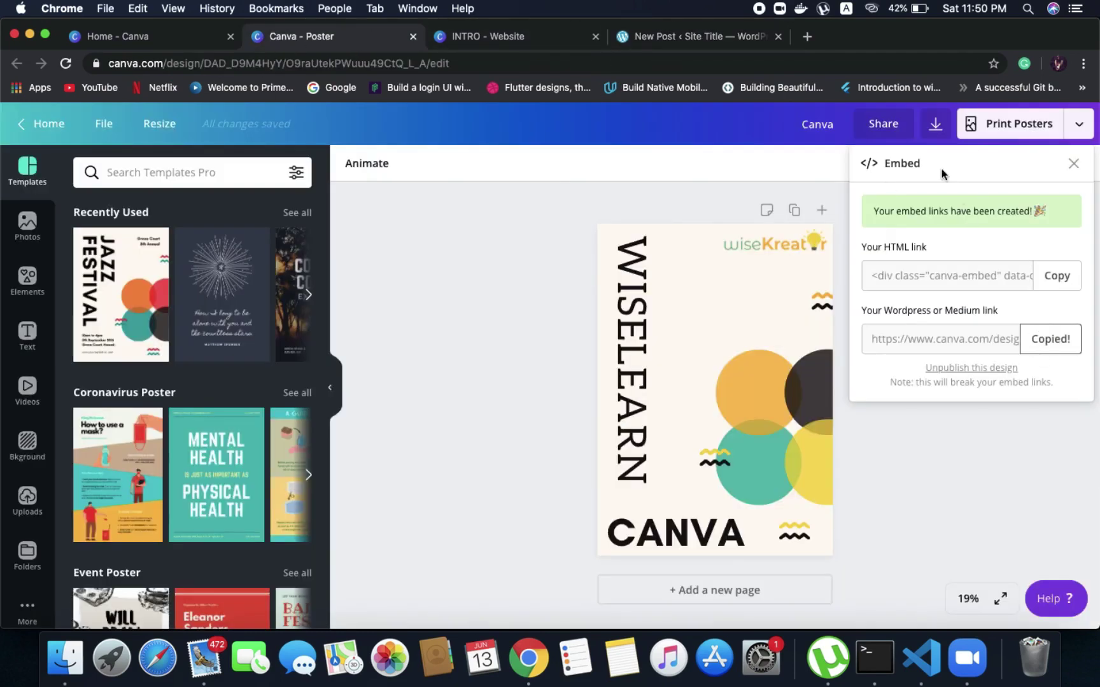
left_click(706, 34)
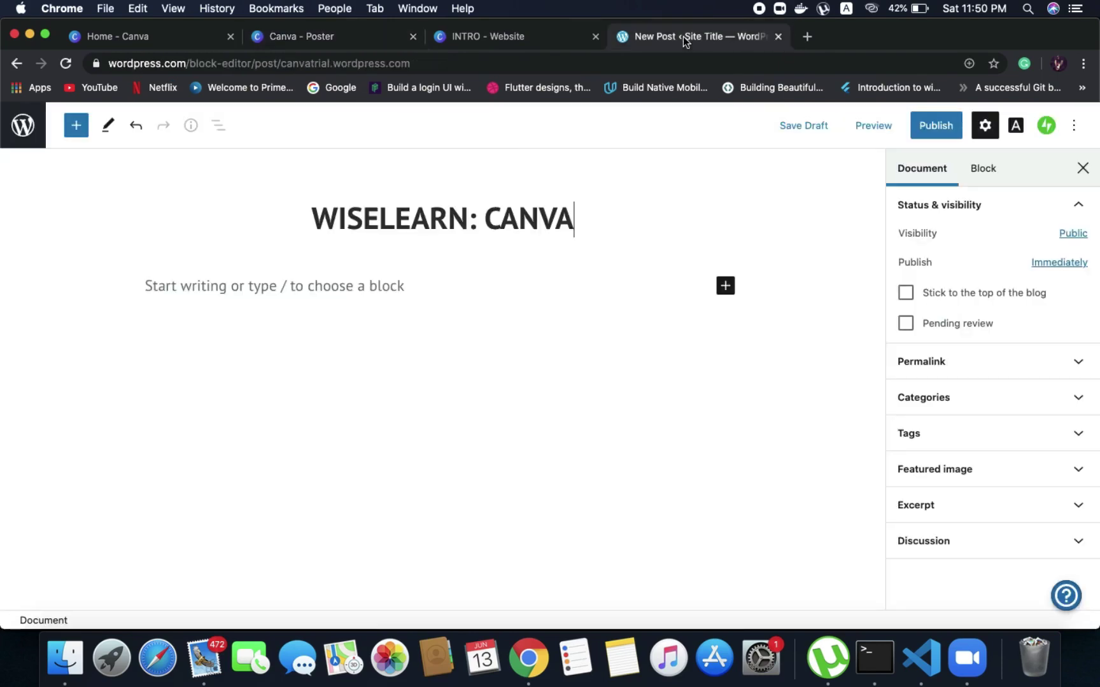
left_click(330, 288)
key("super+v")
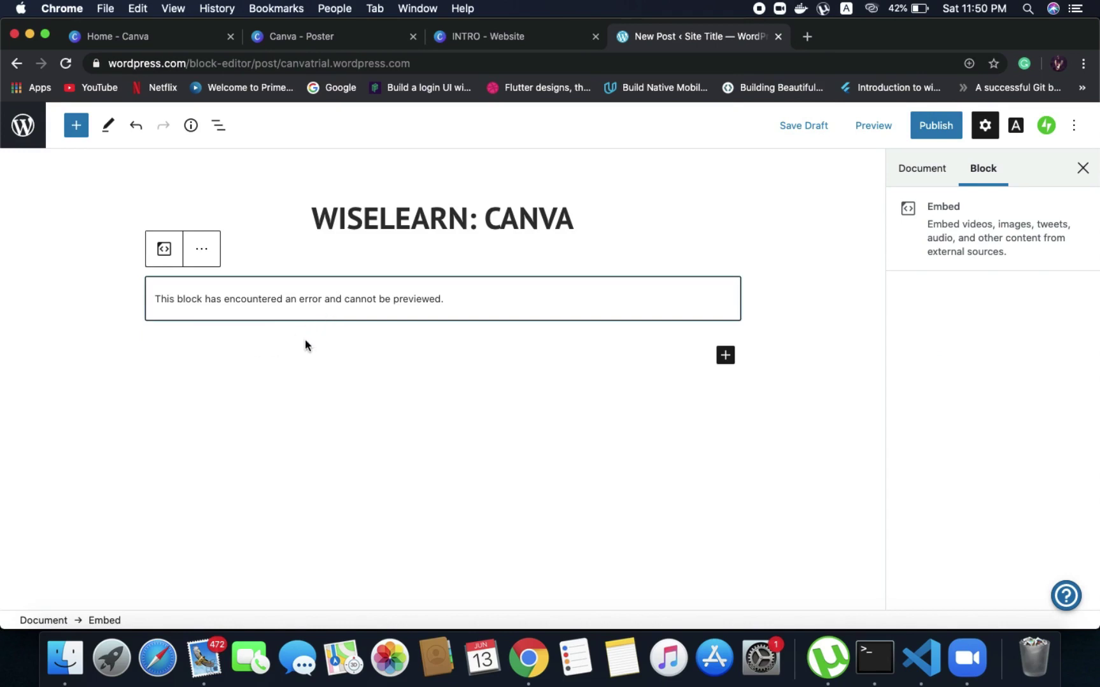
left_click(346, 39)
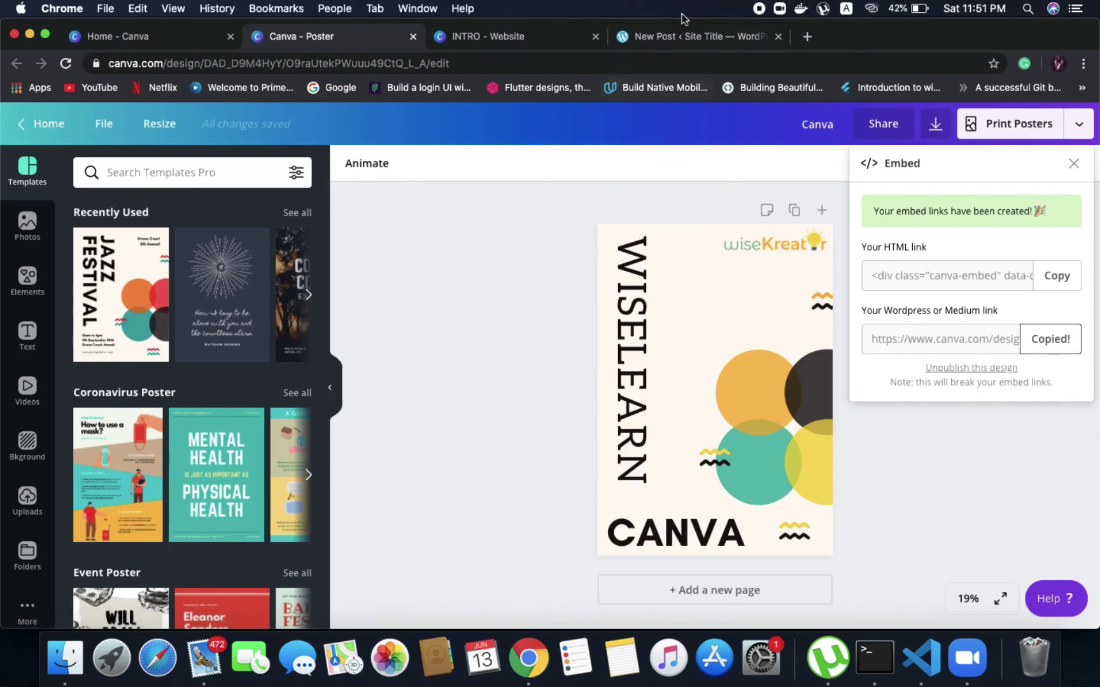
left_click(630, 37)
left_click(203, 255)
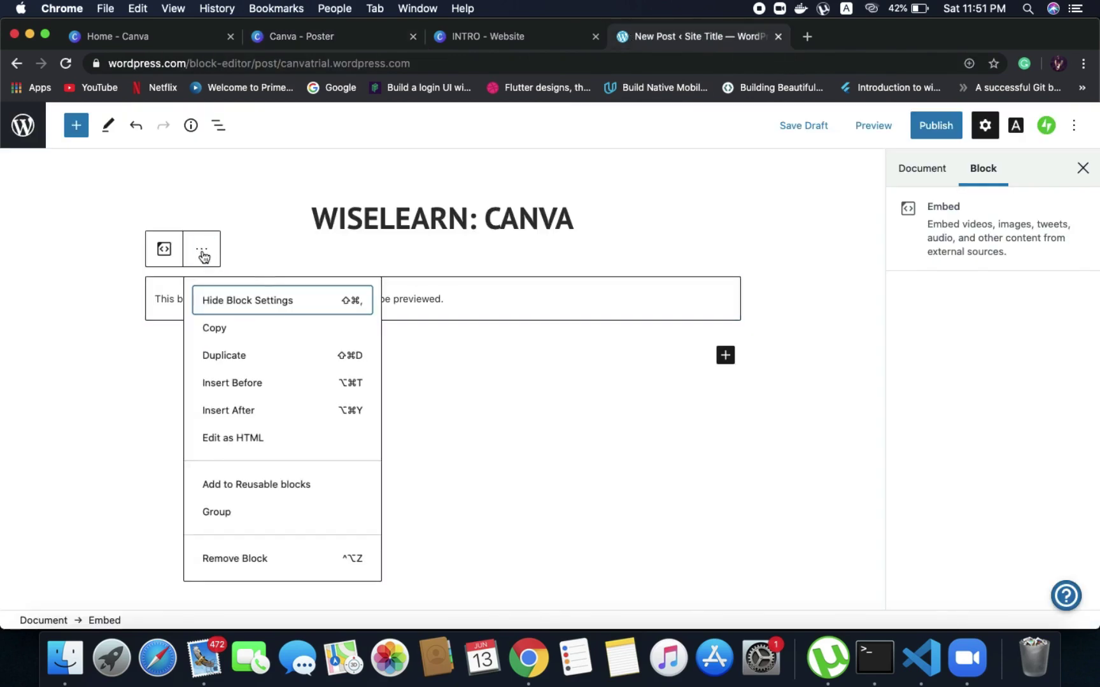
left_click(233, 558)
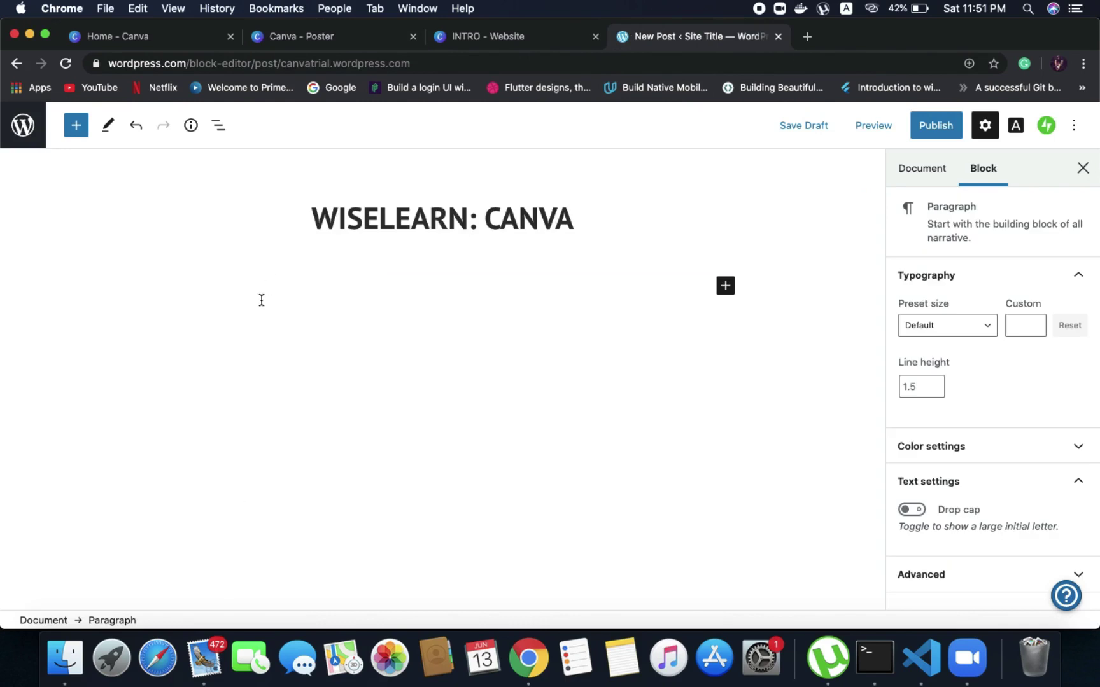
key("super+v")
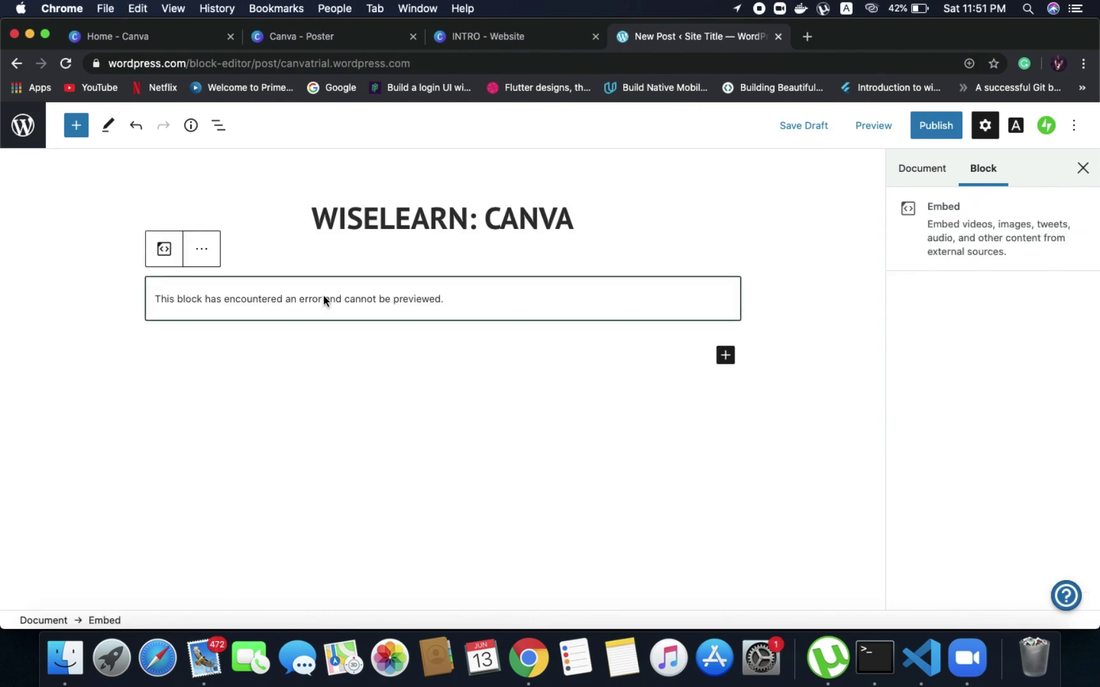
left_click(886, 121)
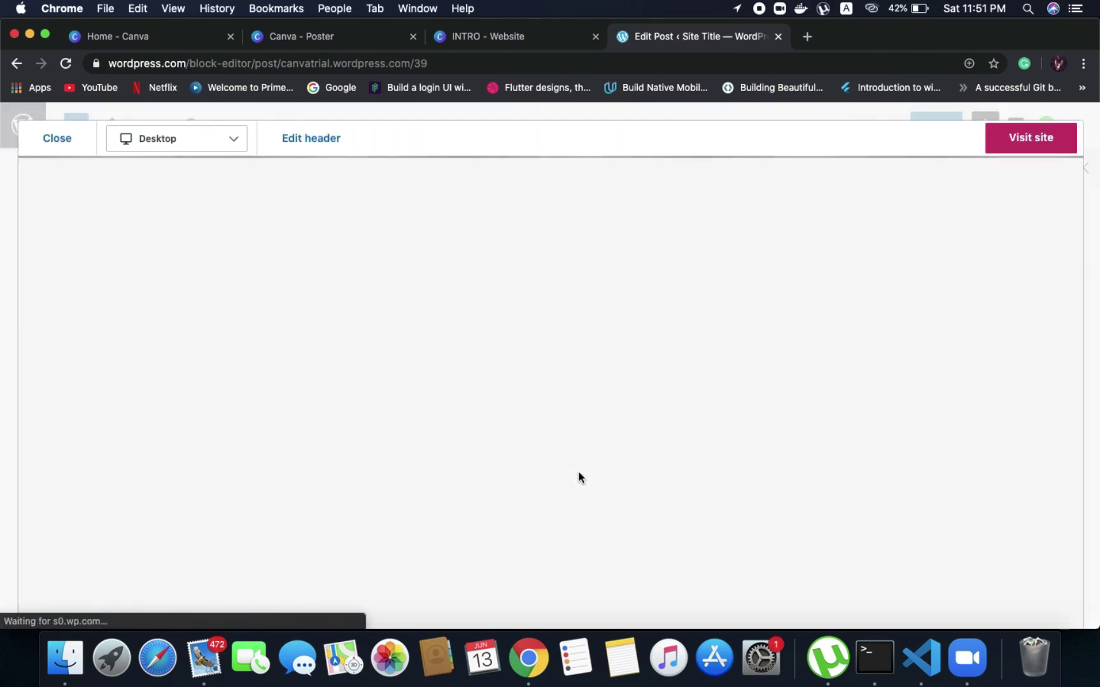
Scroll the preview to the embedded WISELEARN poster and open its sharing options
scroll(579, 477, "down", 5)
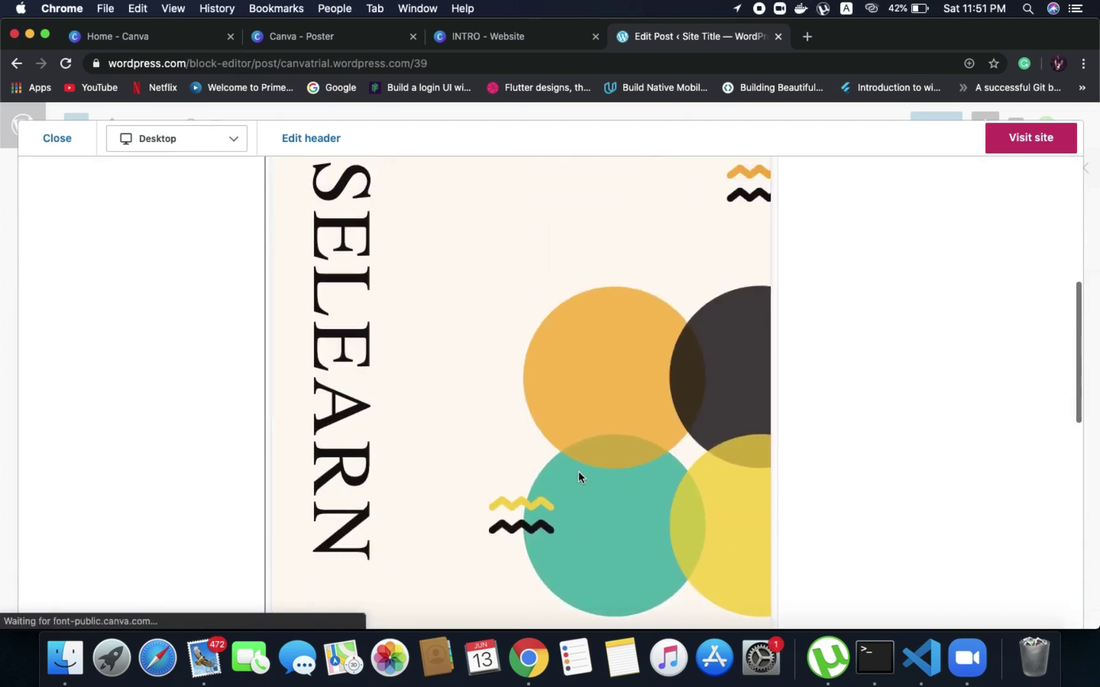
scroll(578, 476, "up", 5)
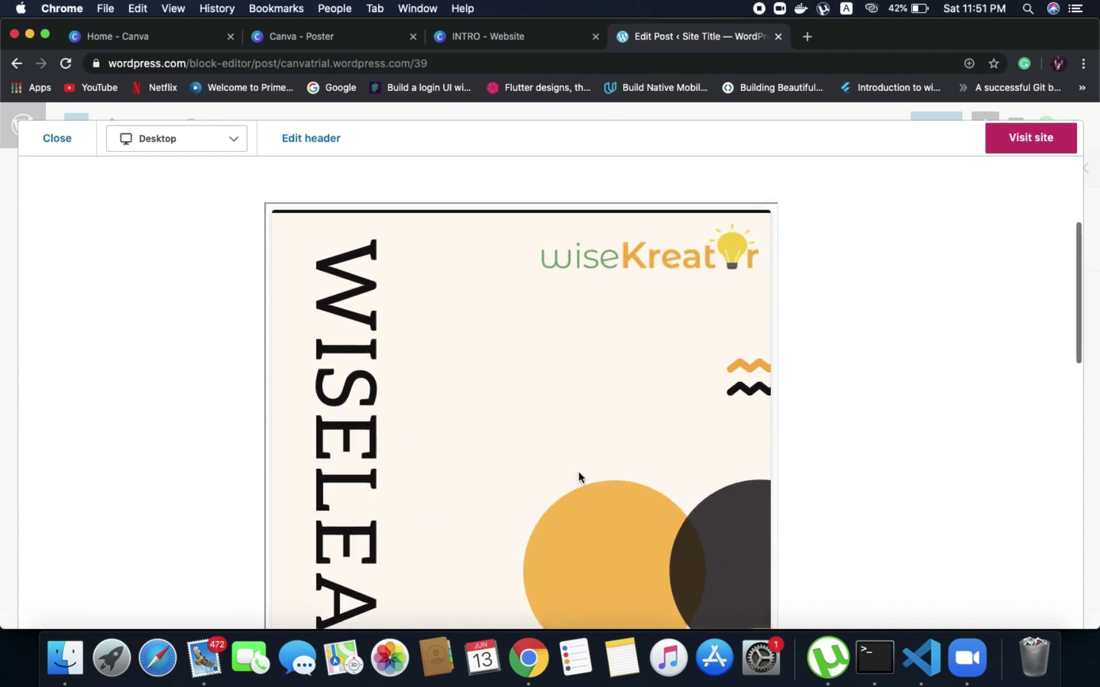
scroll(579, 476, "down", 5)
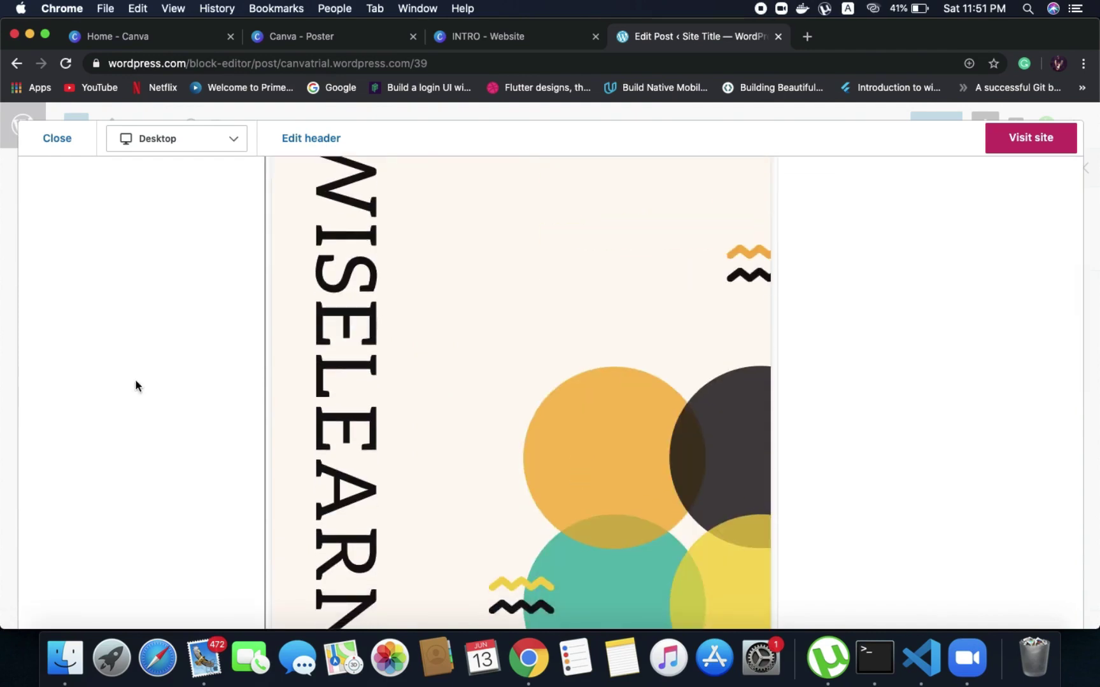
scroll(393, 344, "down", 10)
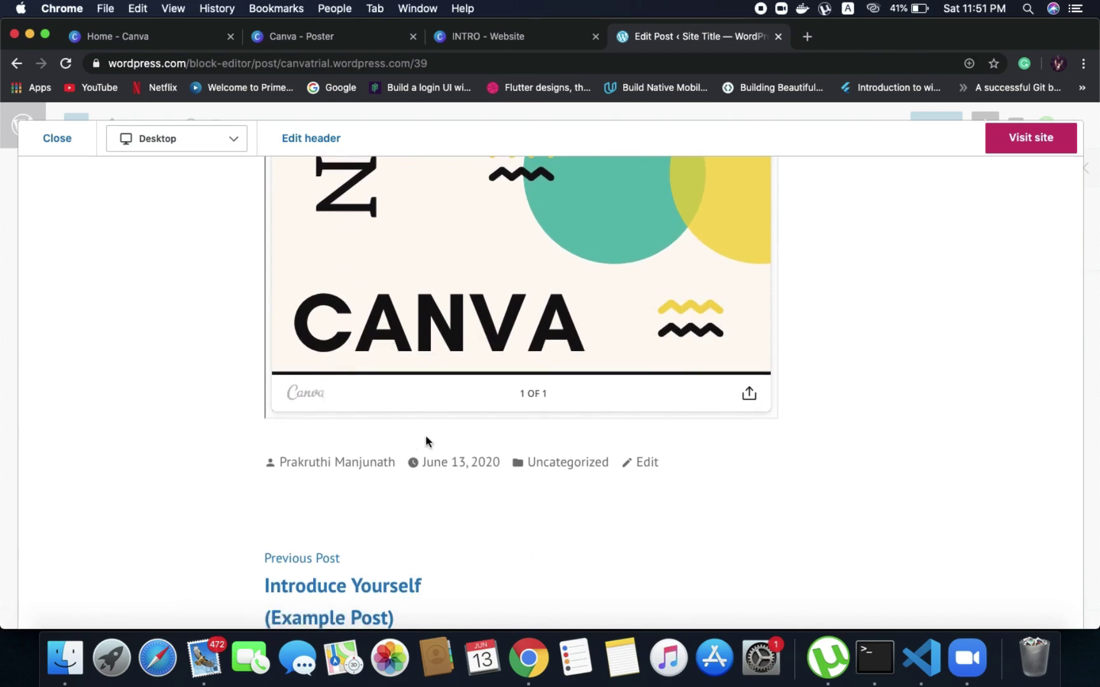
left_click(745, 394)
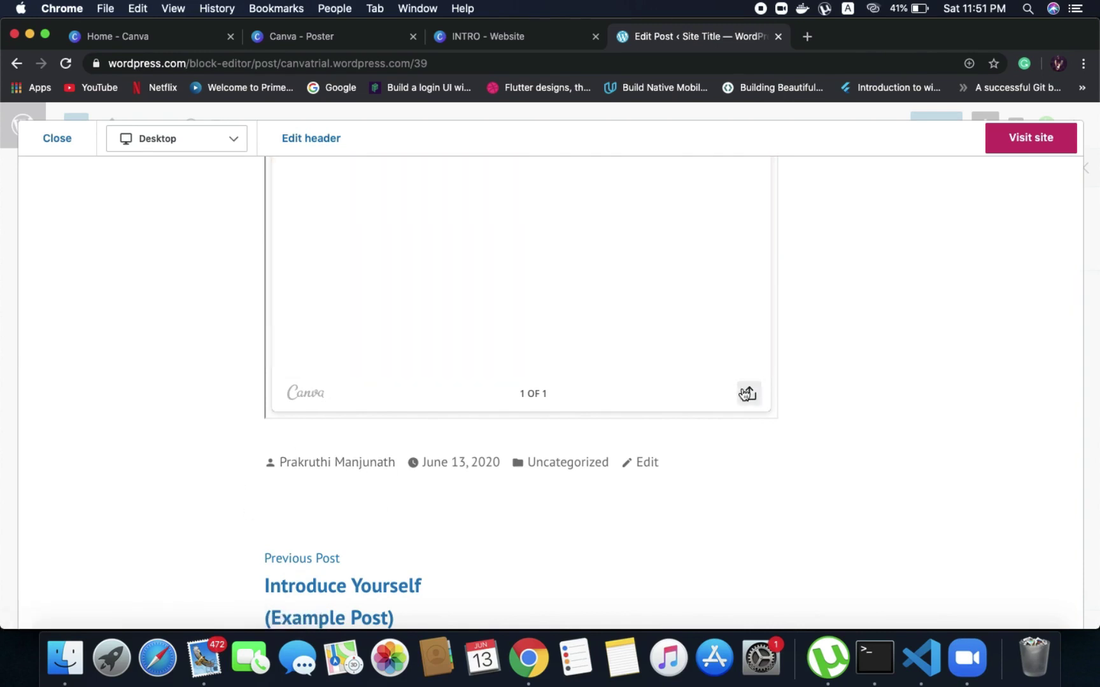
scroll(678, 268, "up", 3)
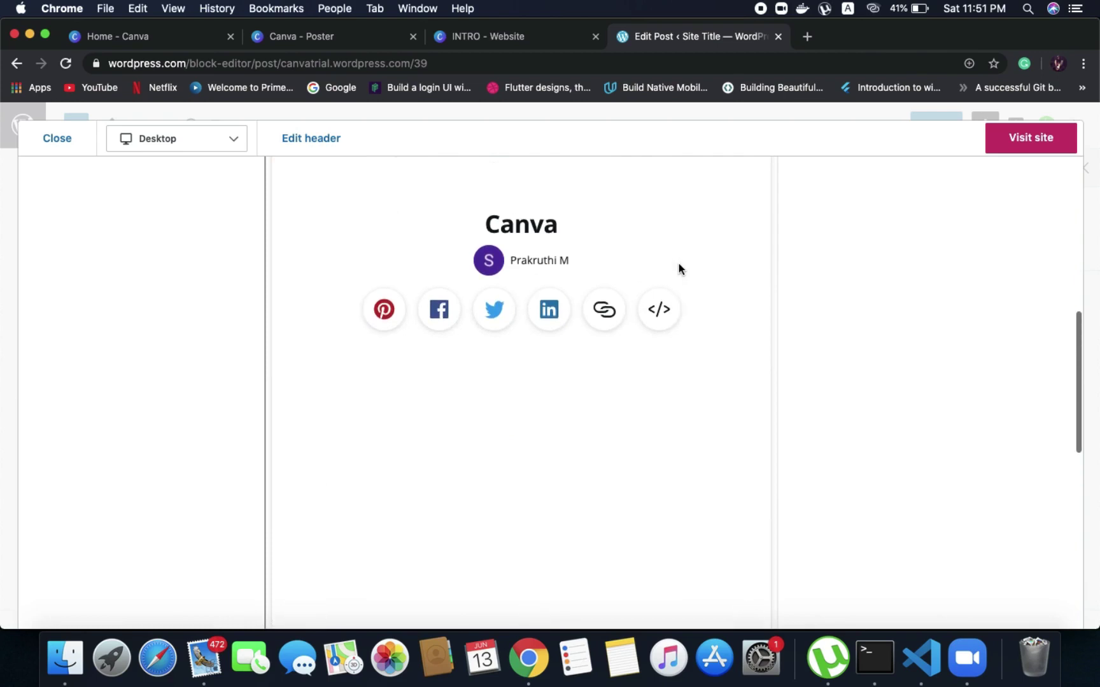
left_click(346, 42)
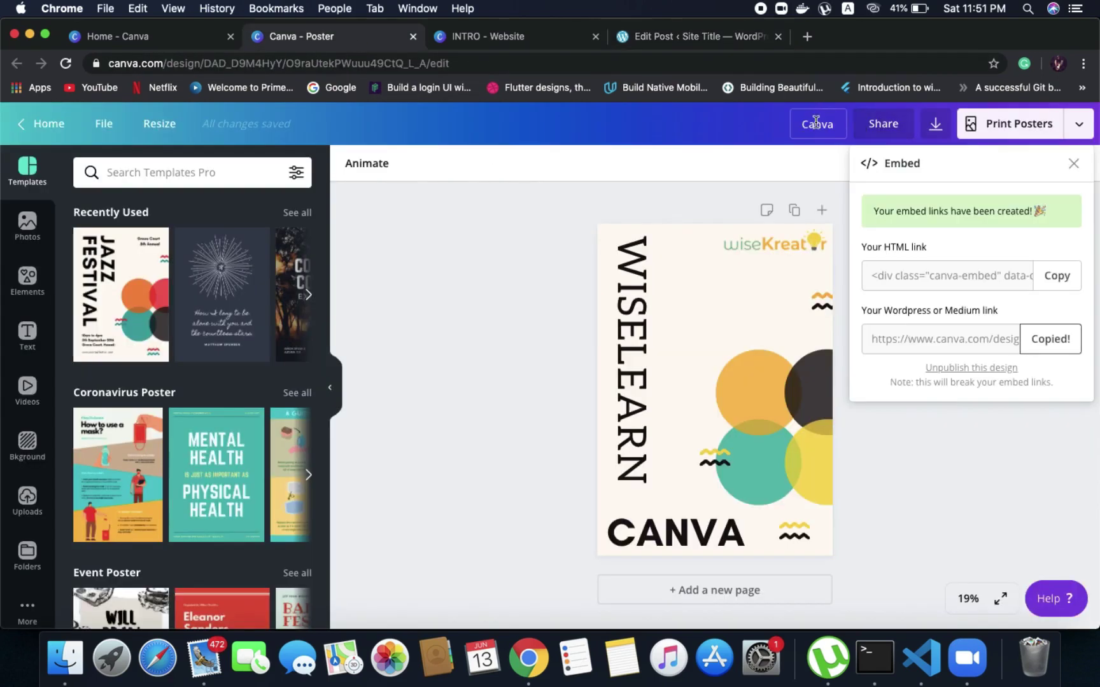
left_click(662, 40)
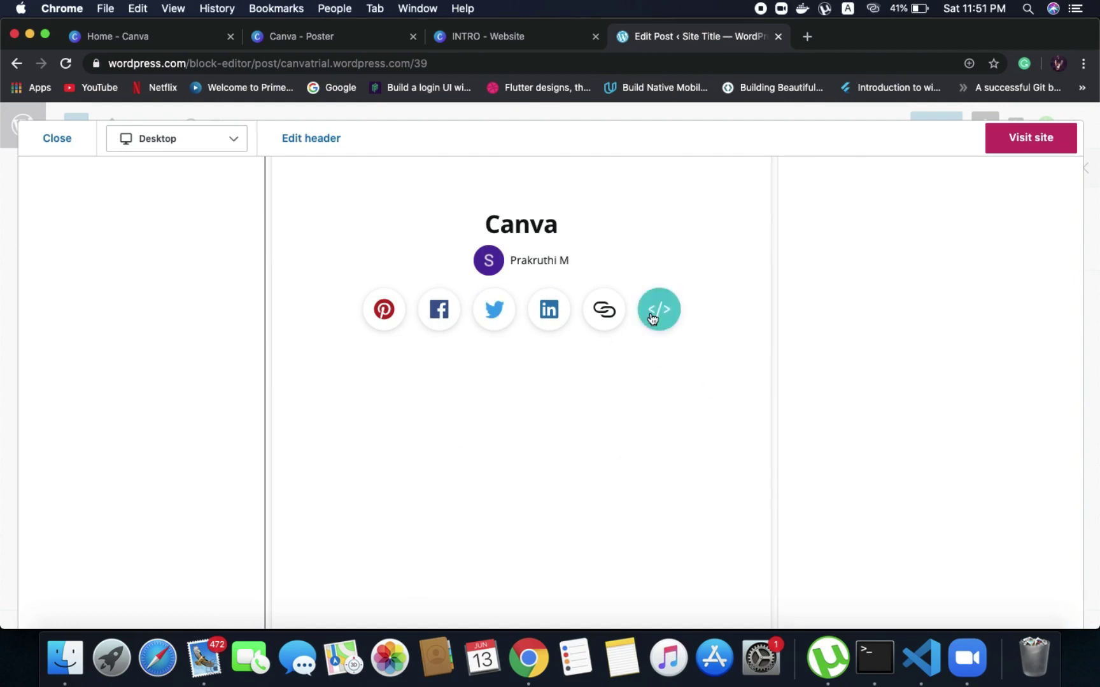
Show the poster's </> embed code, scroll across it, and close the preview
left_click(676, 312)
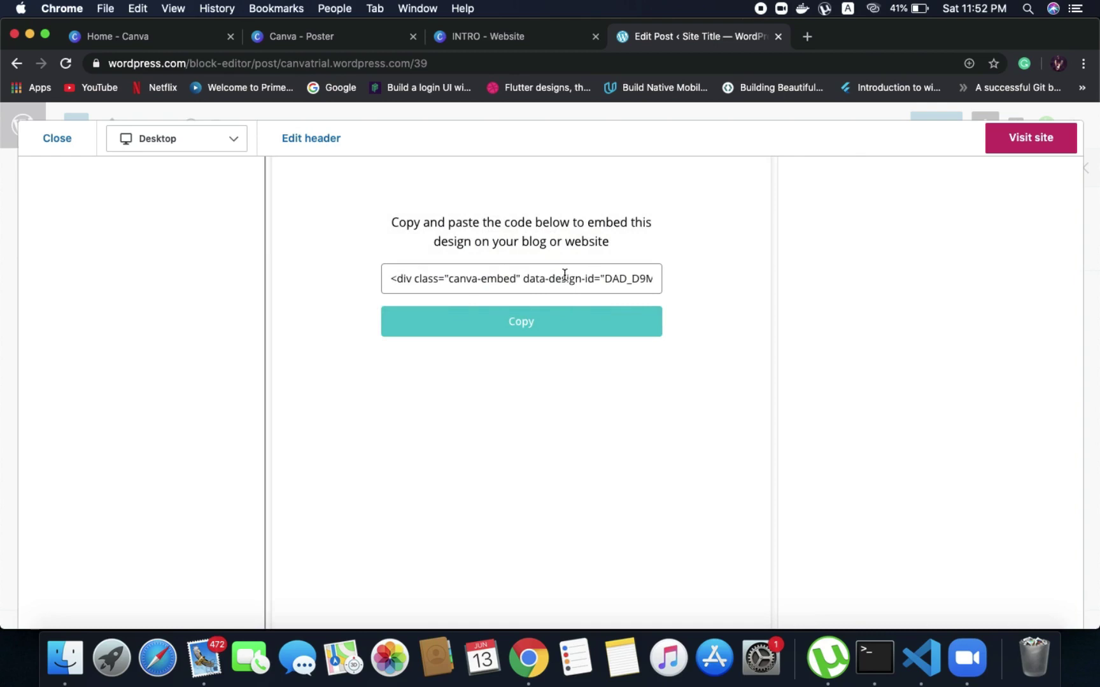
scroll(565, 278, "right", 10)
scroll(565, 278, "right", 15)
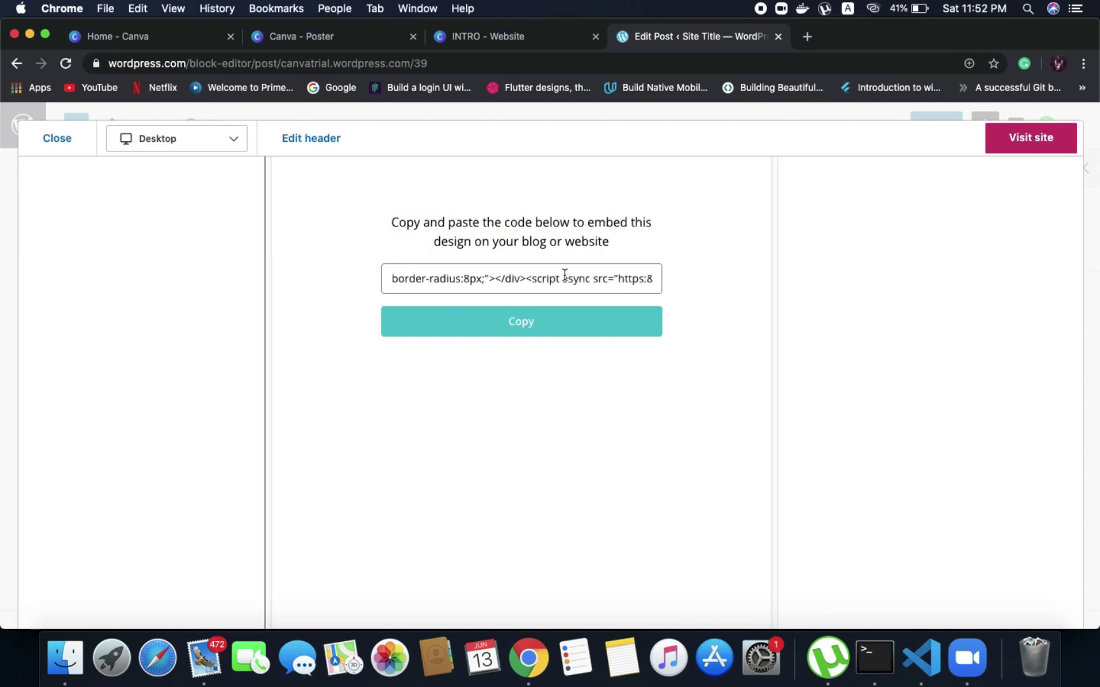
scroll(564, 278, "right", 10)
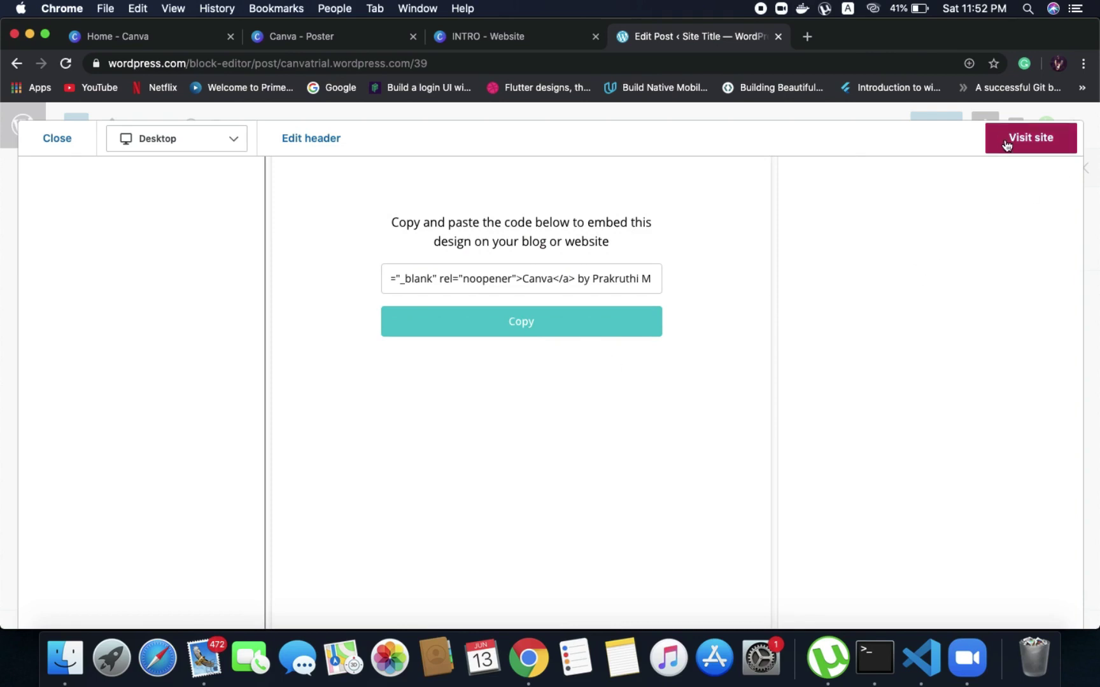
left_click(58, 141)
Publish the WISELEARN: CANVA post and scroll its live page showing the embedded poster
left_click(947, 137)
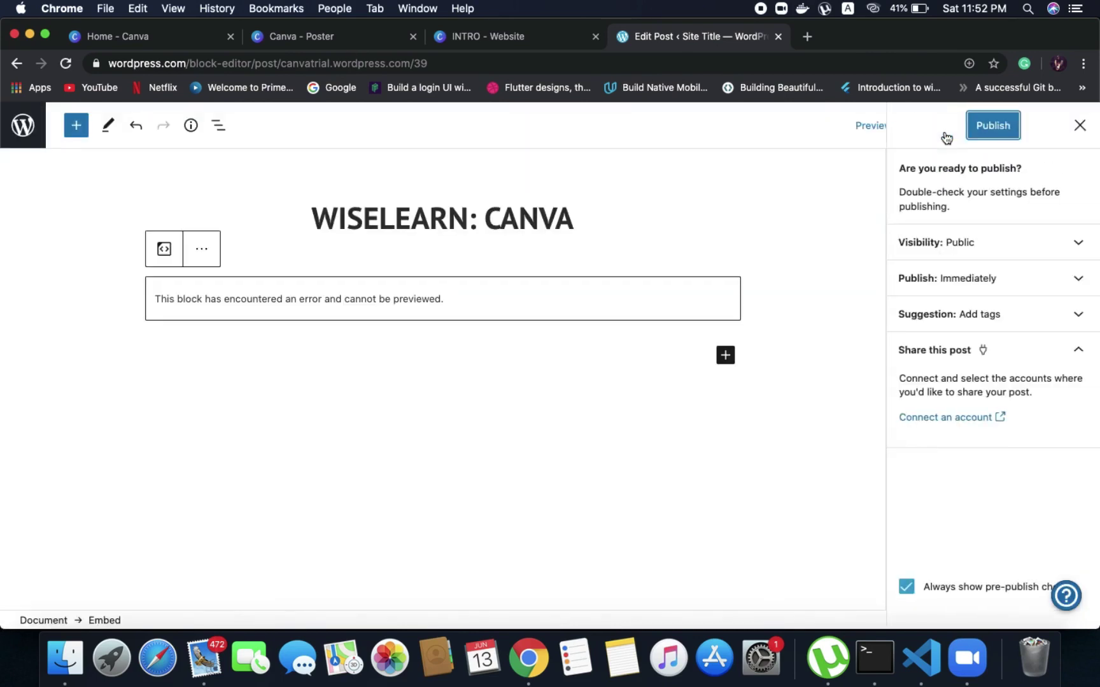
left_click(983, 129)
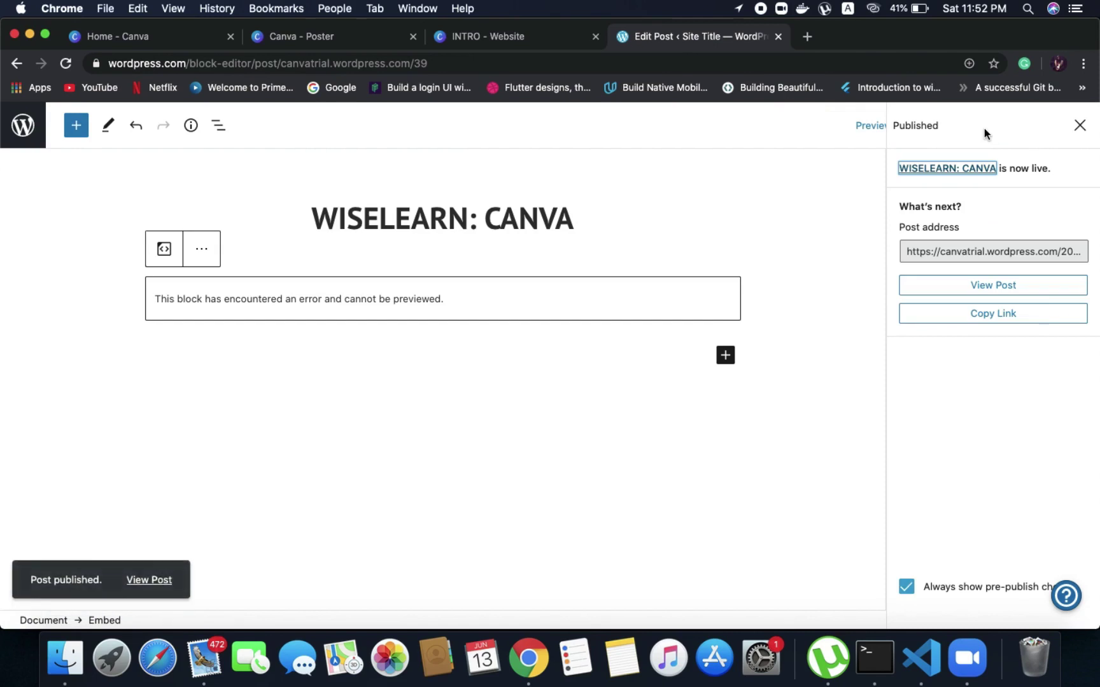
left_click(143, 582)
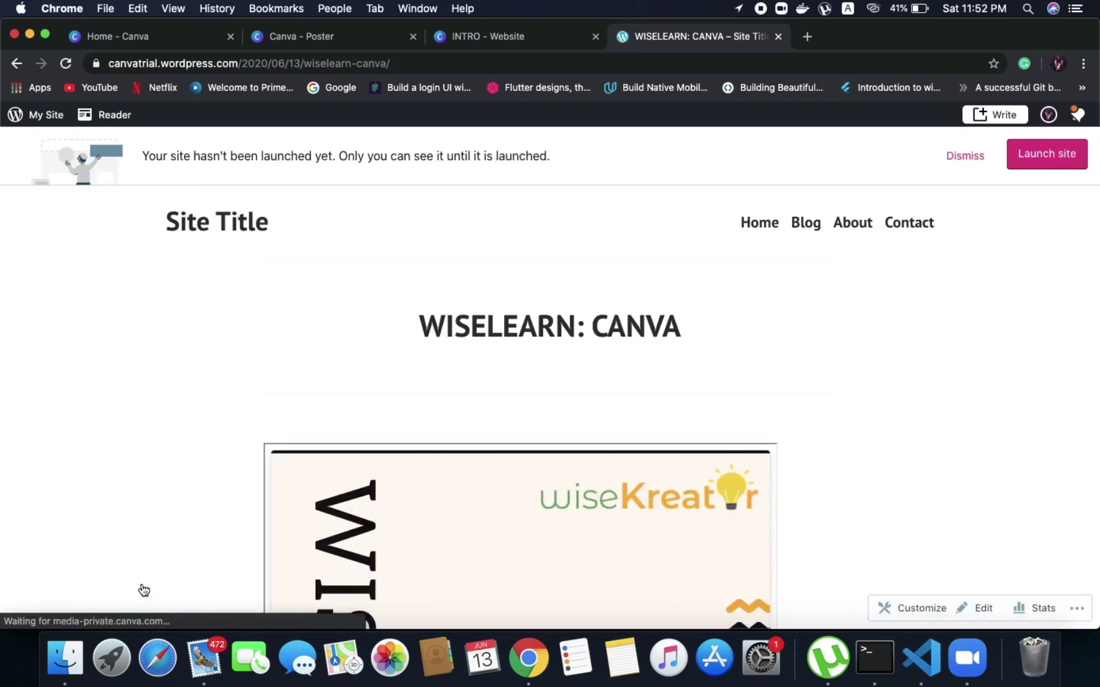
scroll(177, 518, "down", 5)
scroll(178, 517, "down", 8)
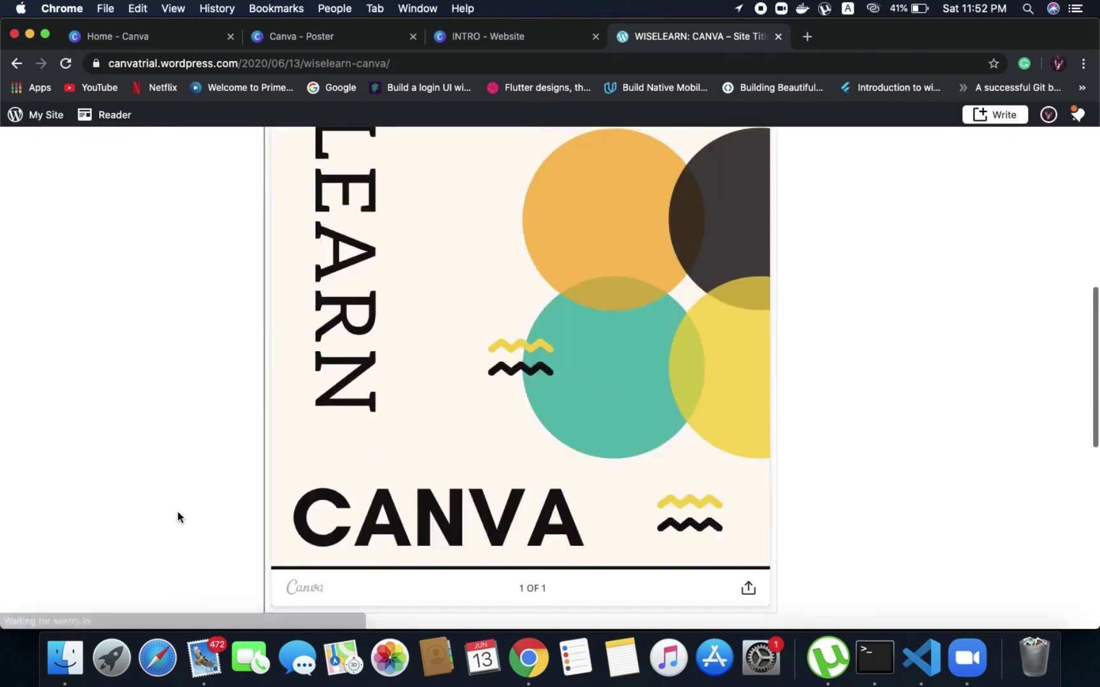
scroll(178, 518, "up", 10)
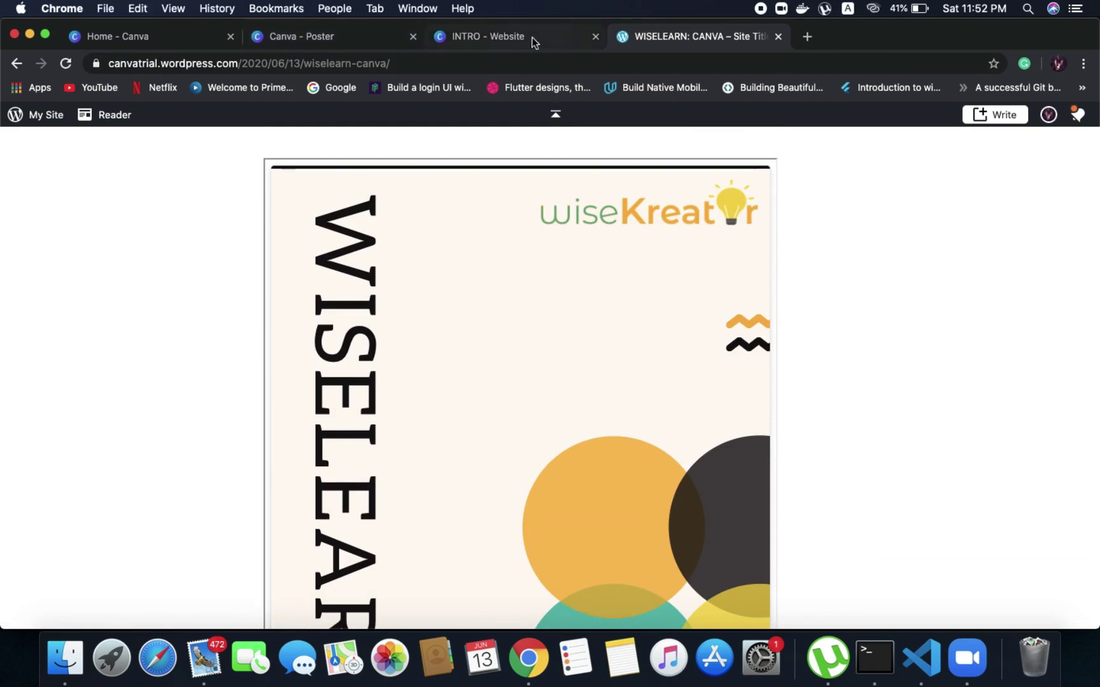
Close the Embed panel and make the CANVA heading teal
left_click(317, 40)
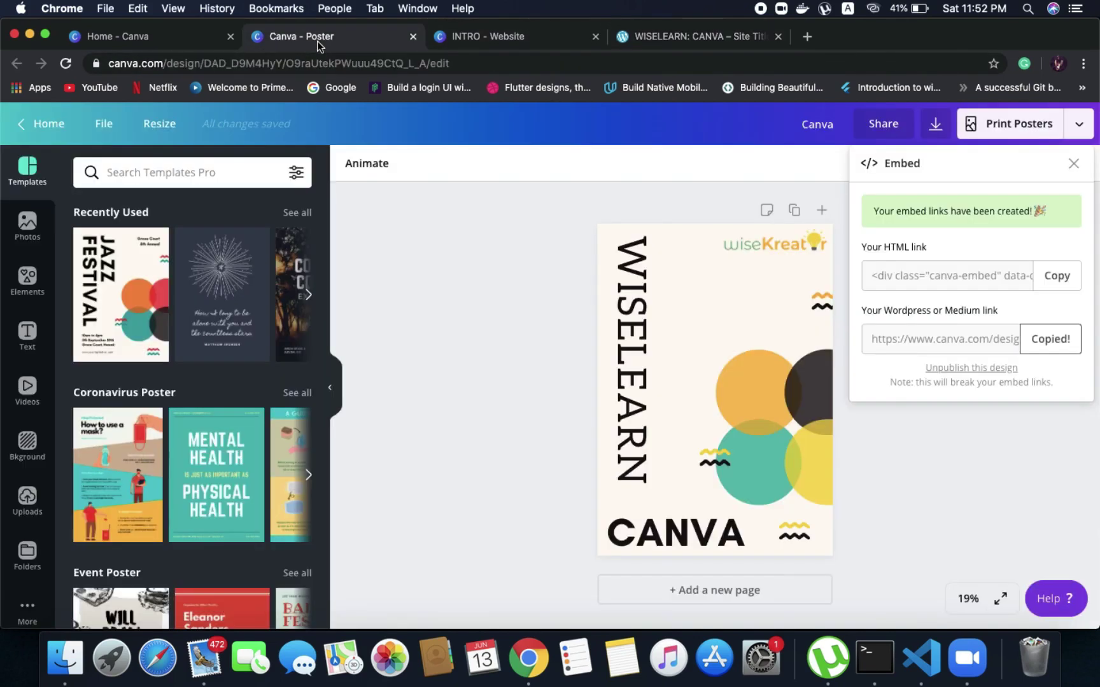
left_click(513, 294)
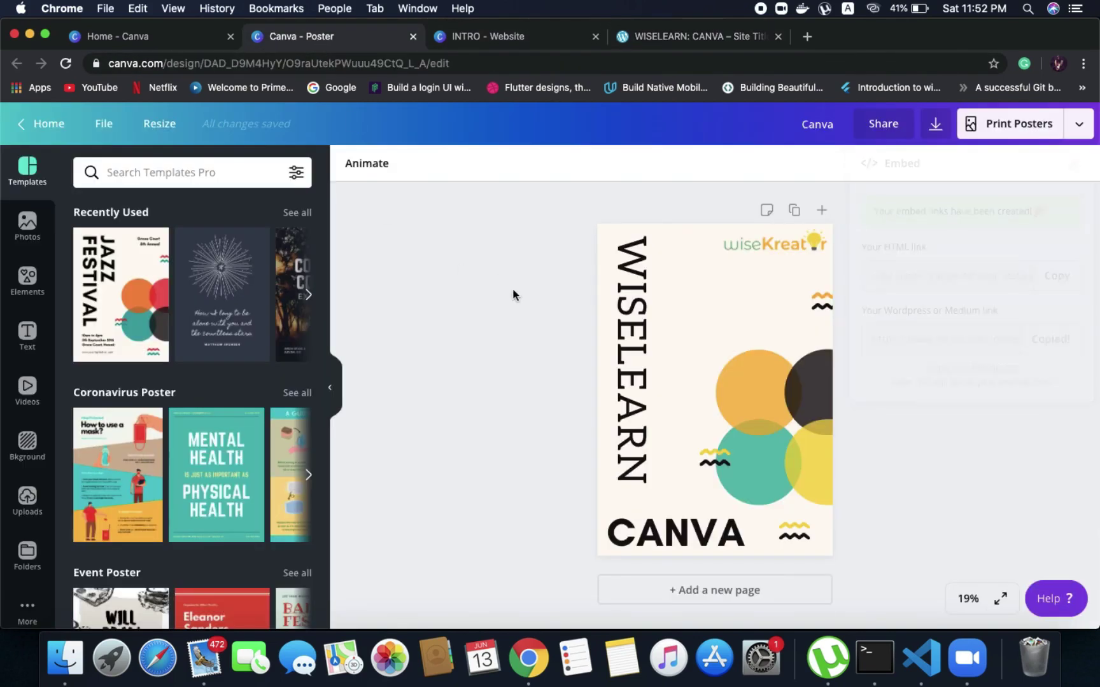
double_click(664, 531)
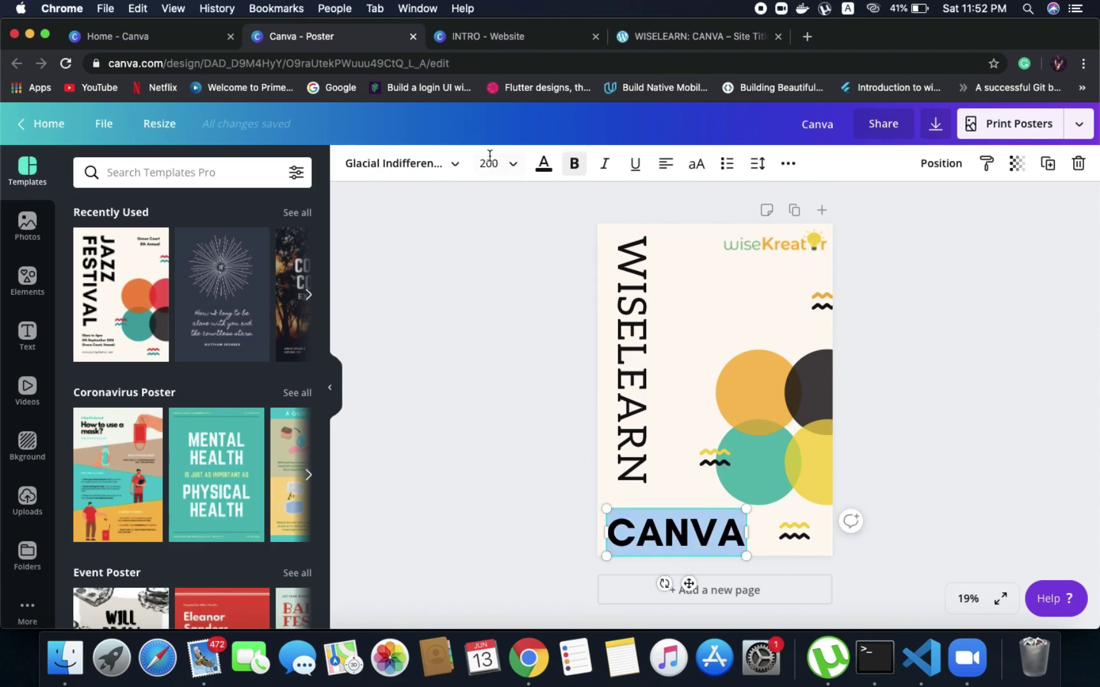
left_click(543, 164)
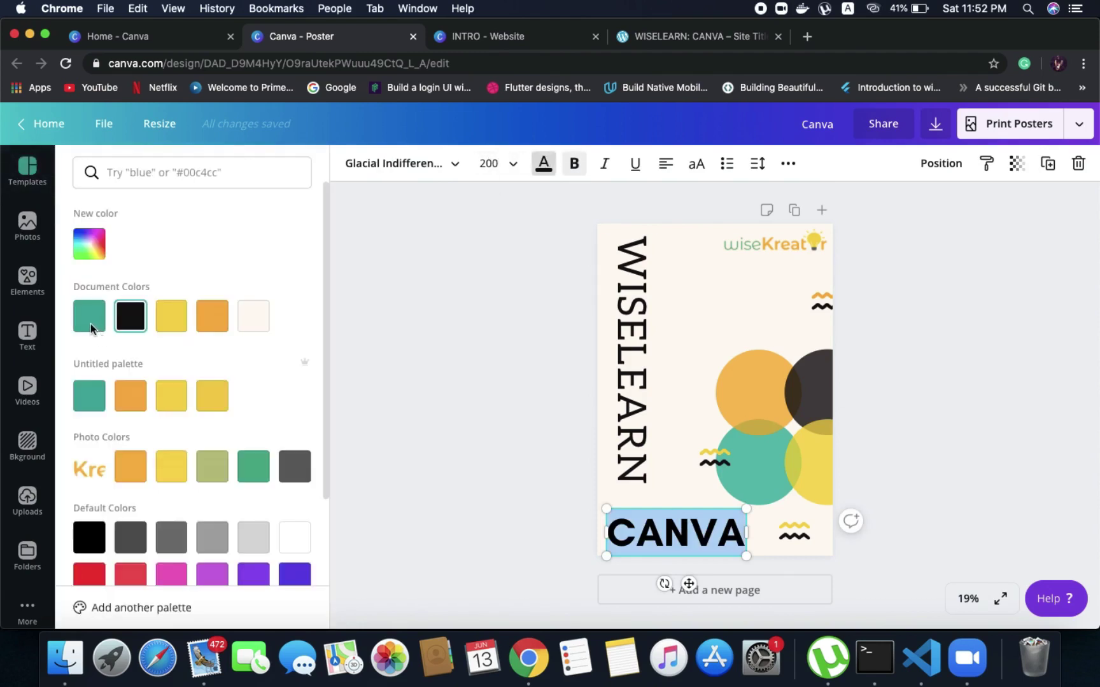
left_click(89, 321)
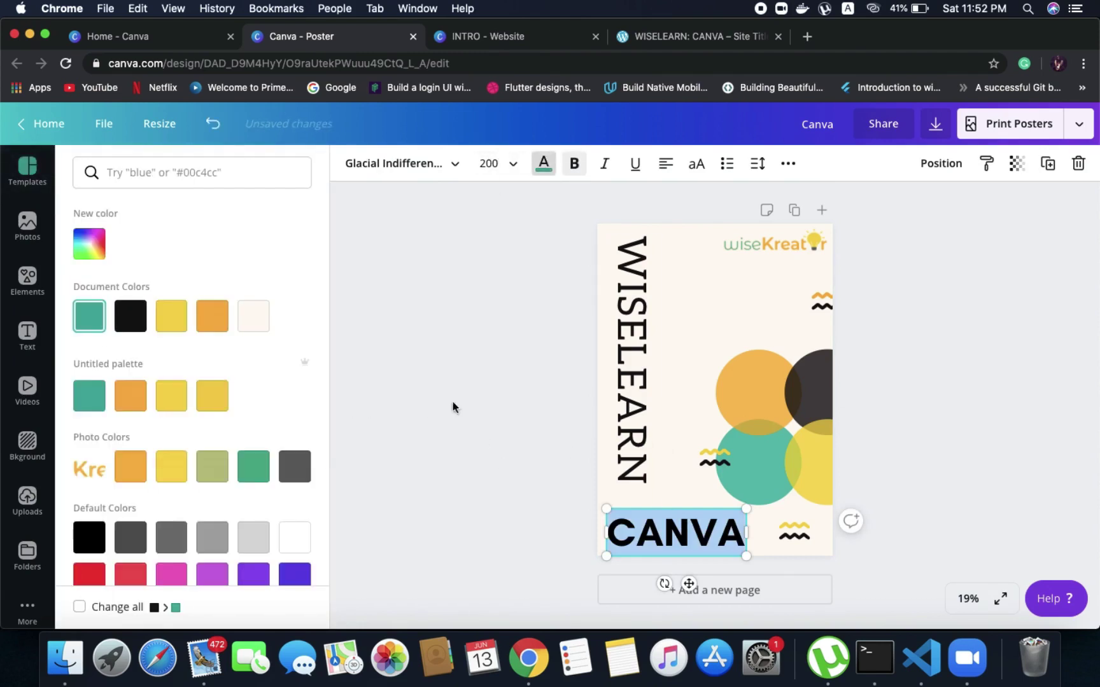
key("Escape")
left_click(535, 487)
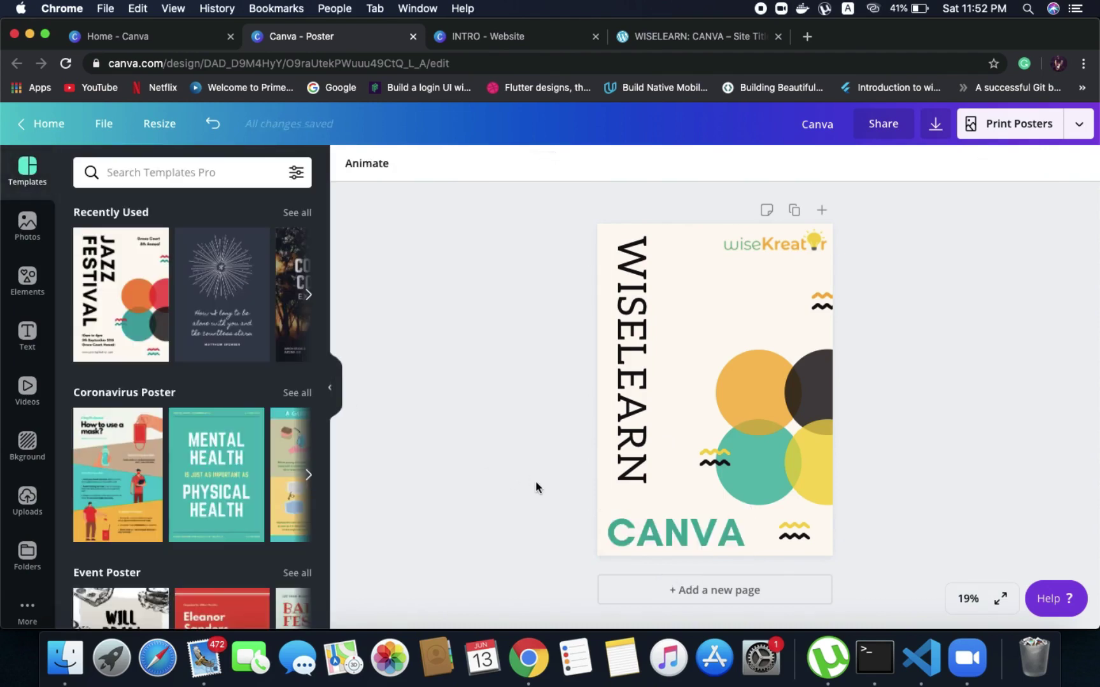
Make the vertical WISELEARN title orange
left_click(634, 410)
left_click(633, 410)
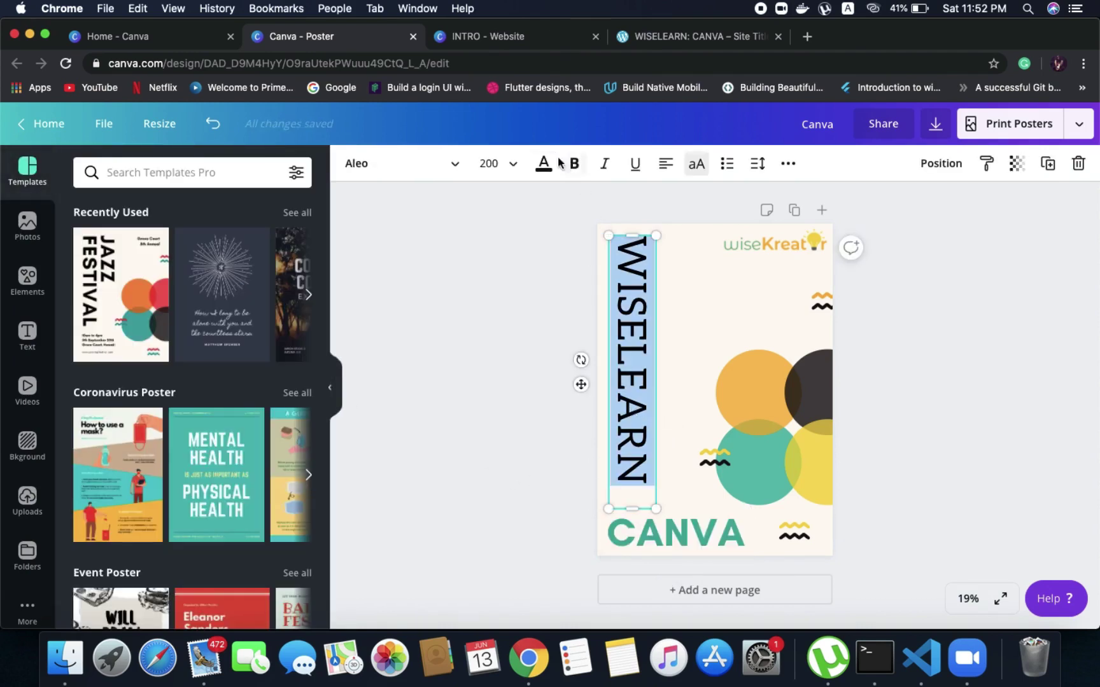
left_click(542, 163)
left_click(217, 309)
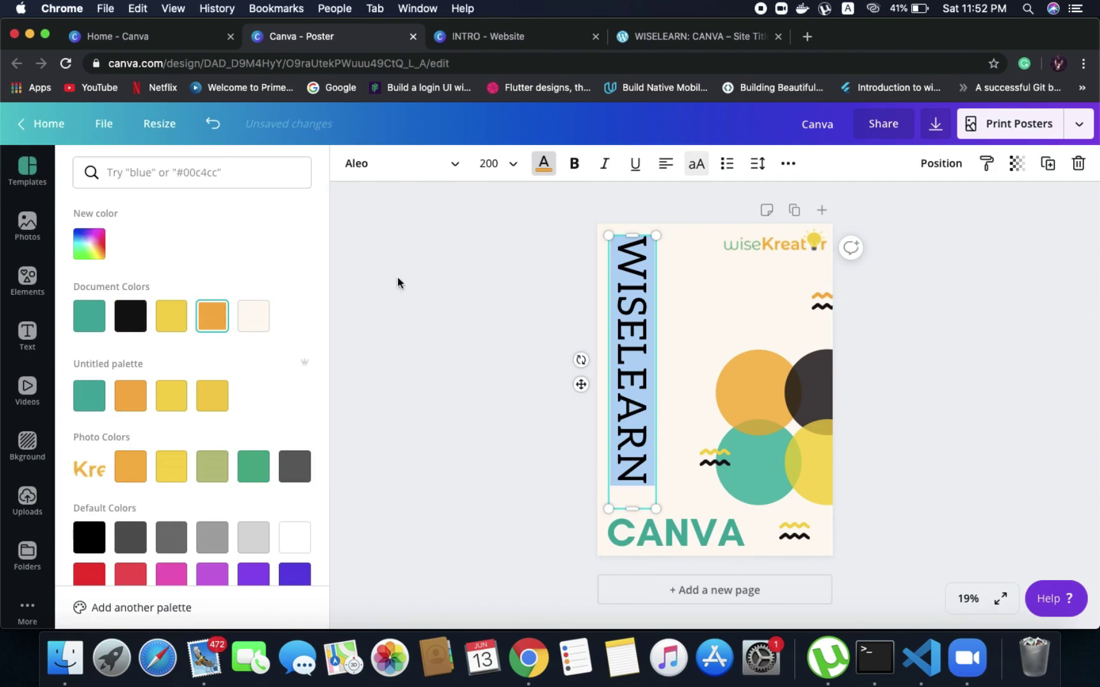
key("Escape")
left_click(412, 277)
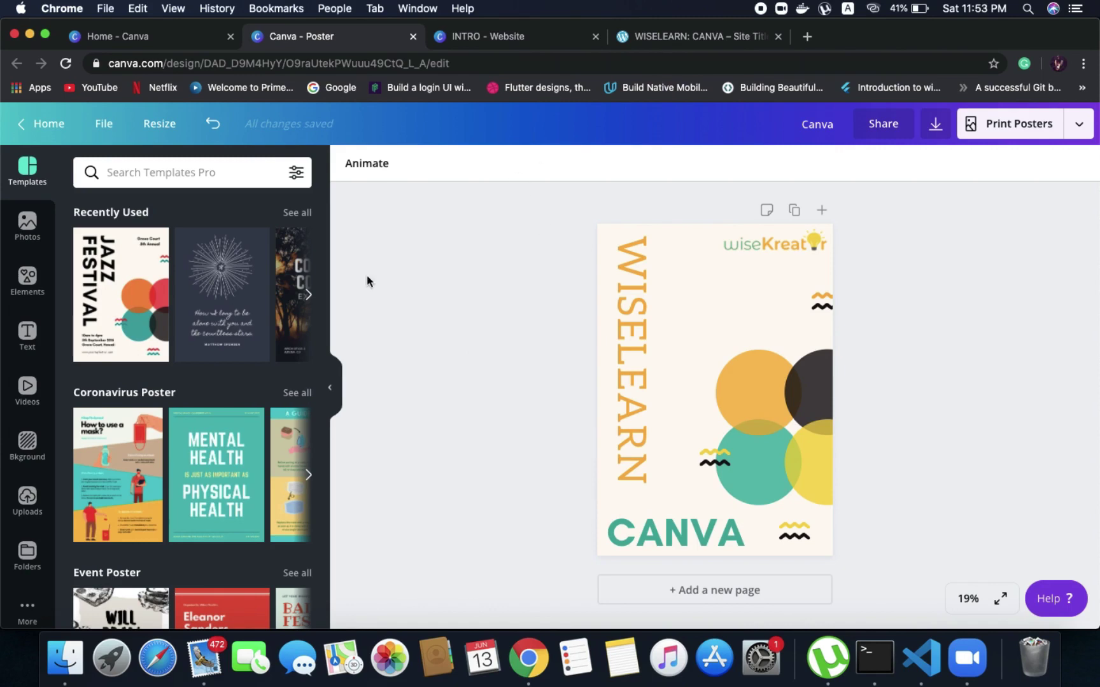
Reload the live post to see orange WISELEARN and teal CANVA, then switch to the INTRO design
left_click(739, 42)
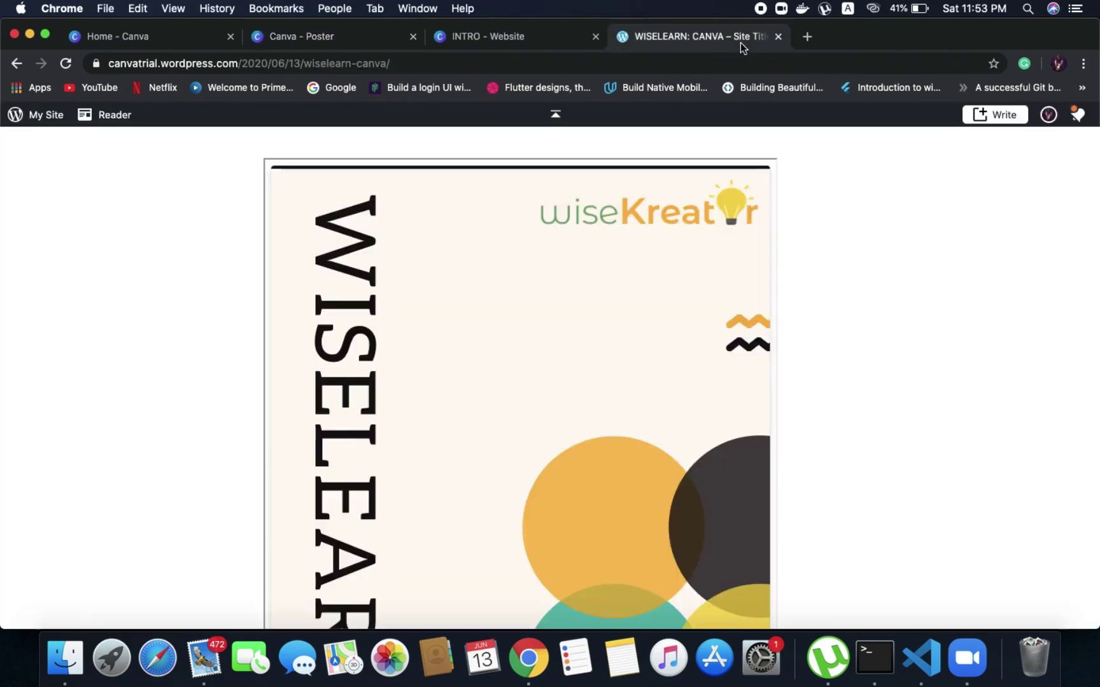
left_click(66, 64)
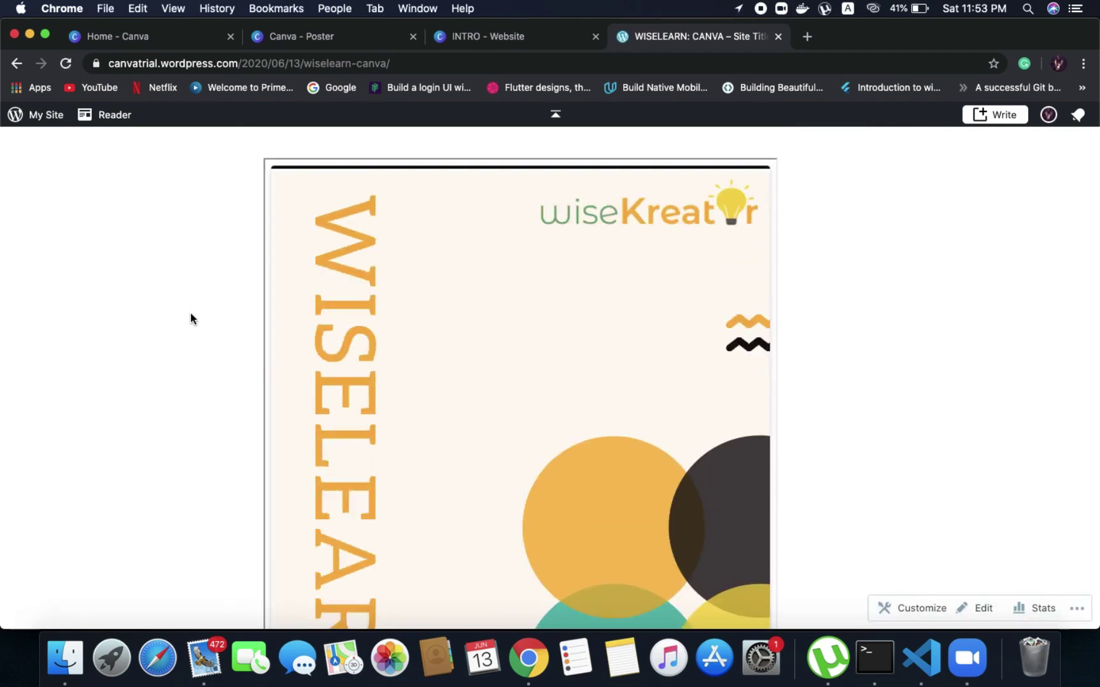
scroll(190, 313, "down", 5)
scroll(190, 313, "down", 2)
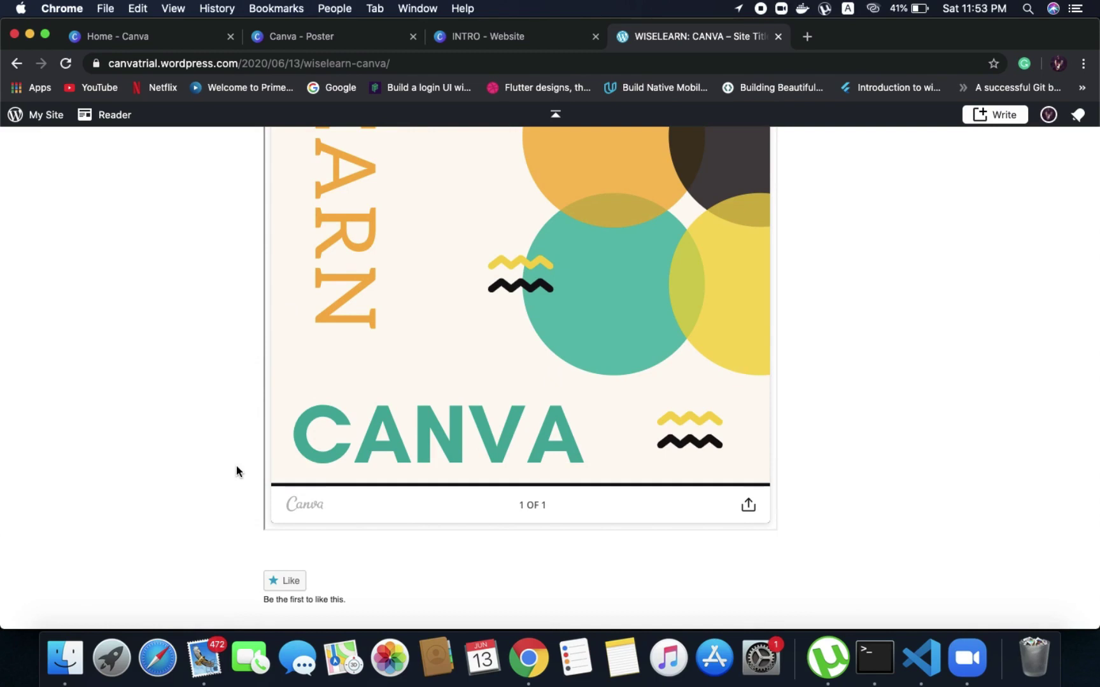
scroll(236, 472, "up", 10)
left_click(510, 39)
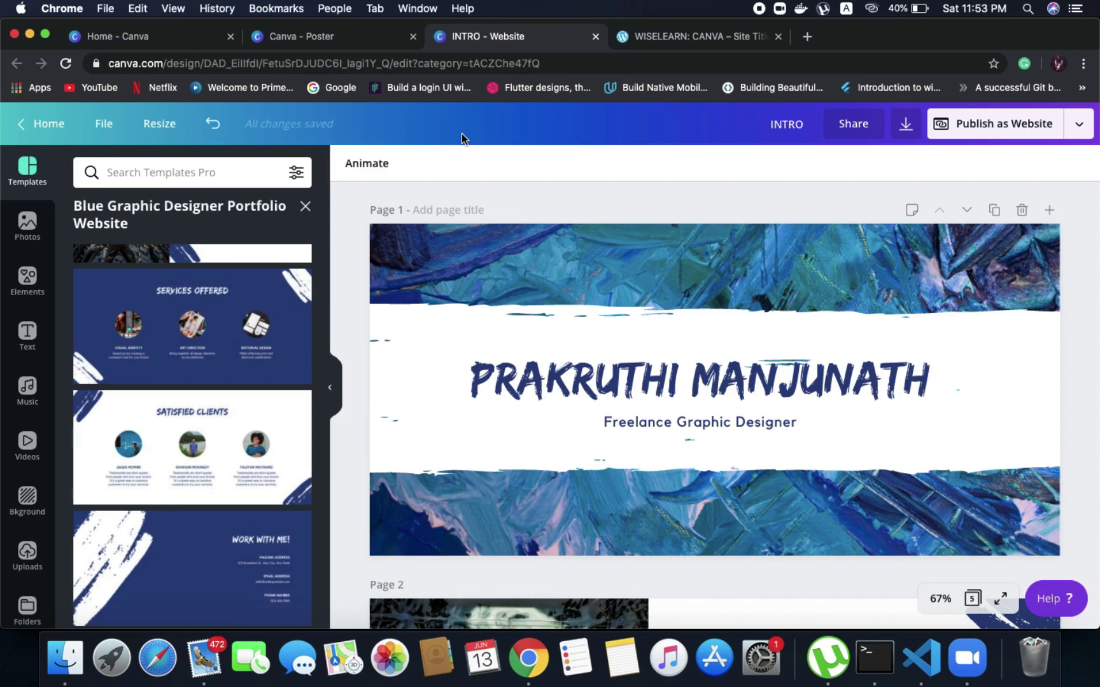
Leave the INTRO design for the poster tab and open a new browser tab
left_click(297, 37)
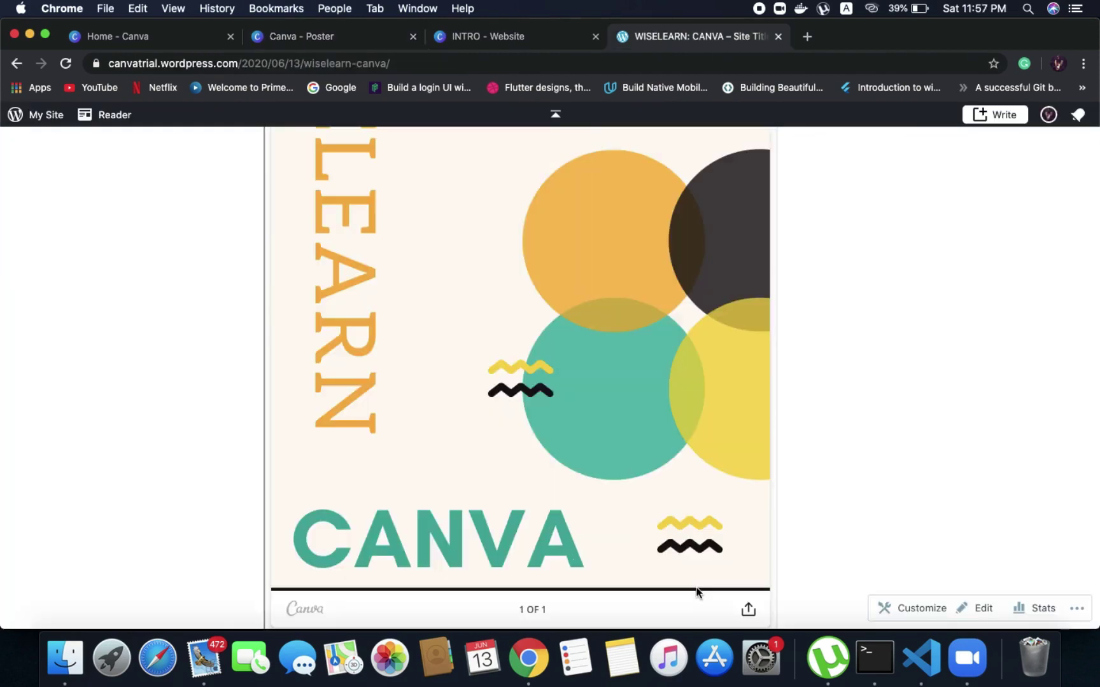
left_click(807, 36)
Search for 000webhost, open its site, and browse the plans from Rs. 0 to Rs. 175.20/mo
left_click(744, 61)
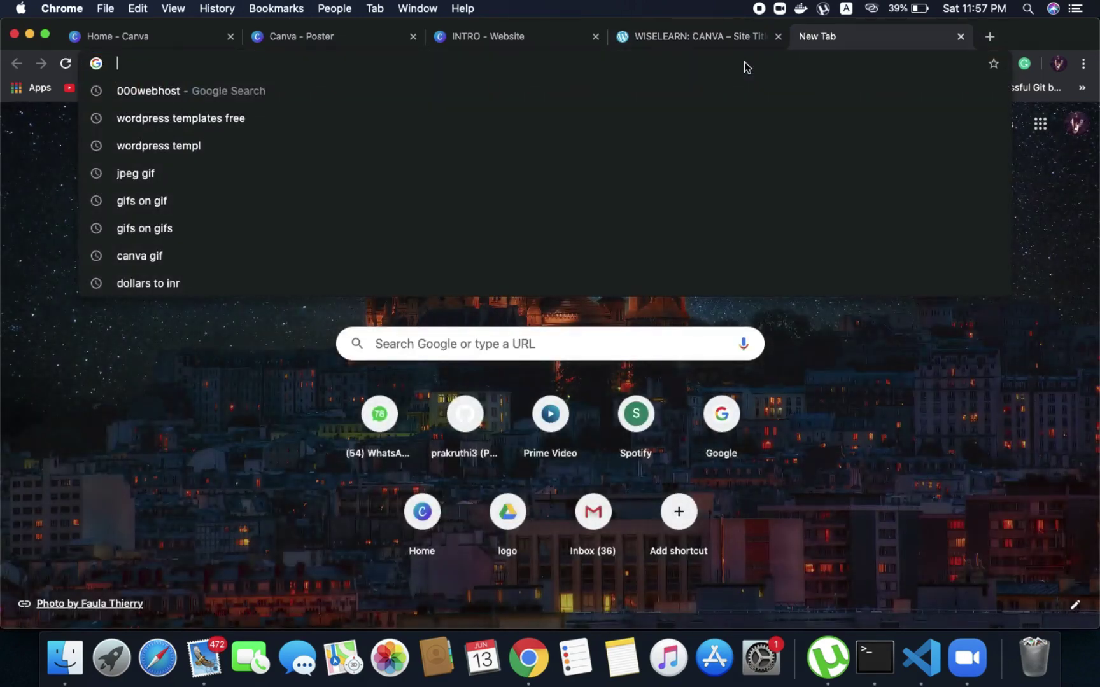
type("000webhost")
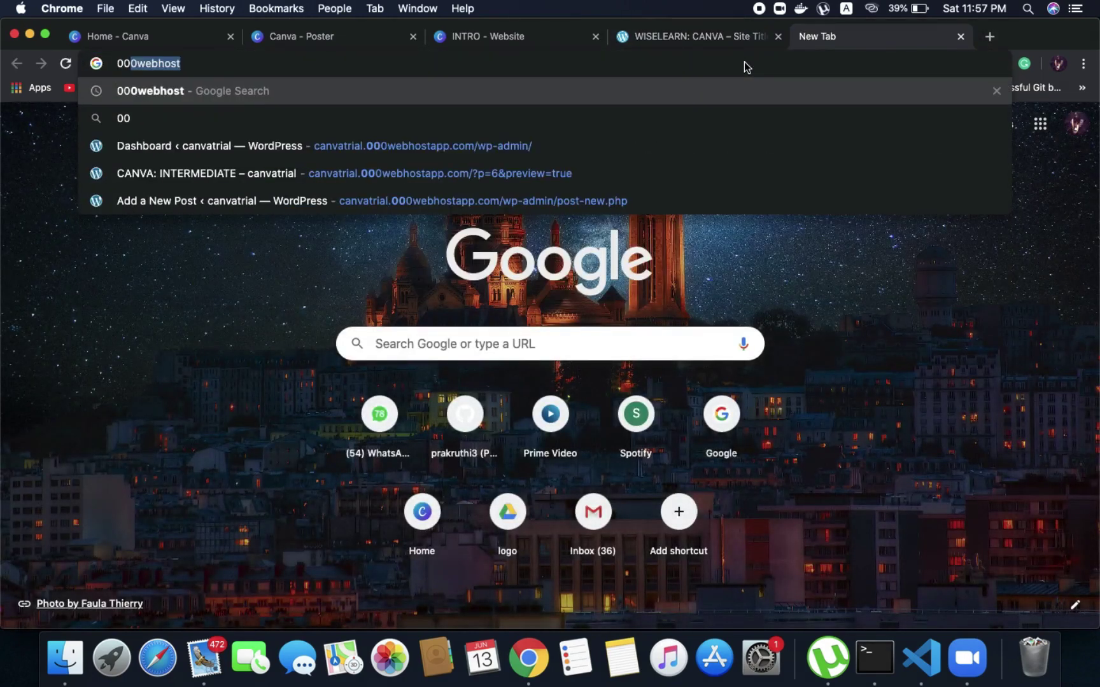
key("Return")
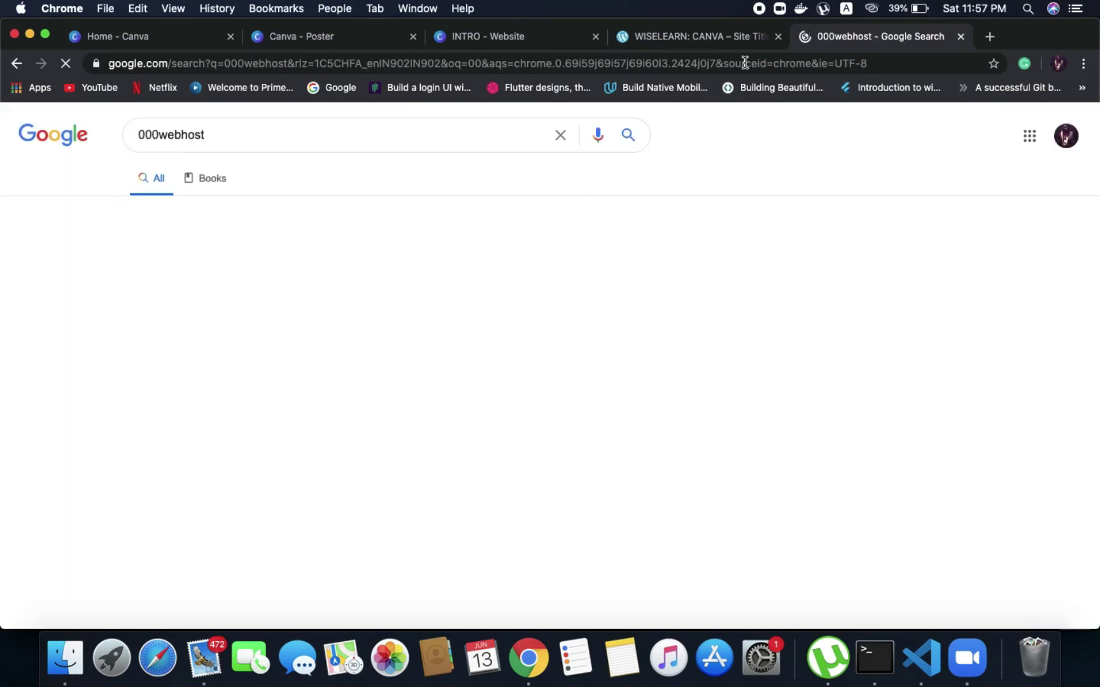
left_click(182, 266)
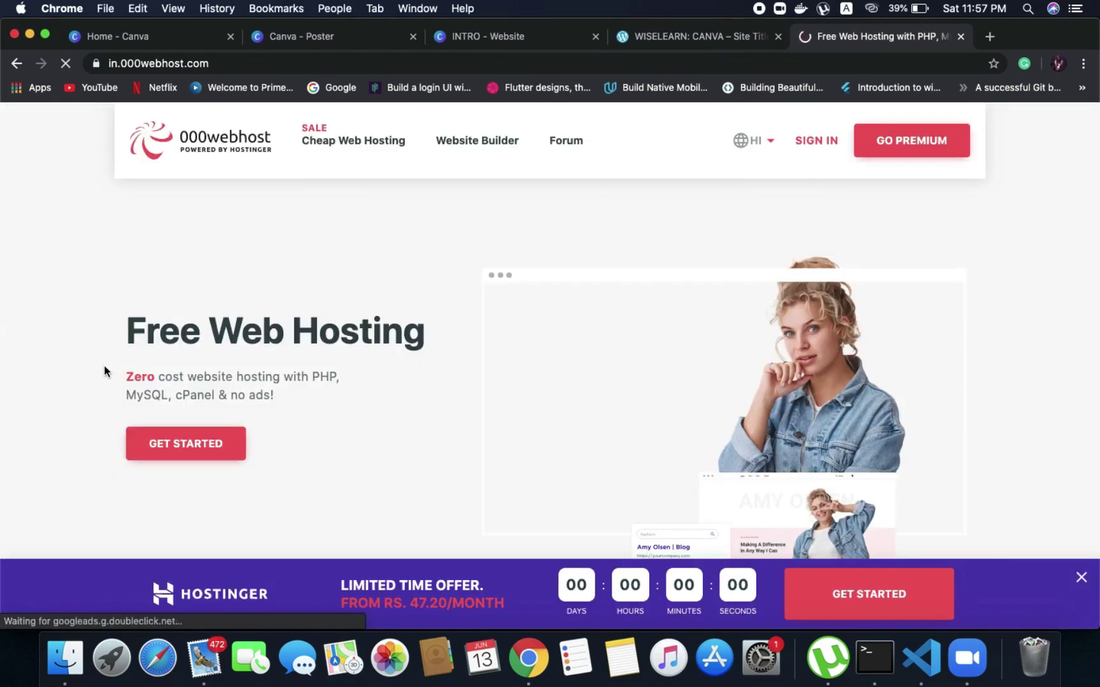
scroll(270, 344, "down", 8)
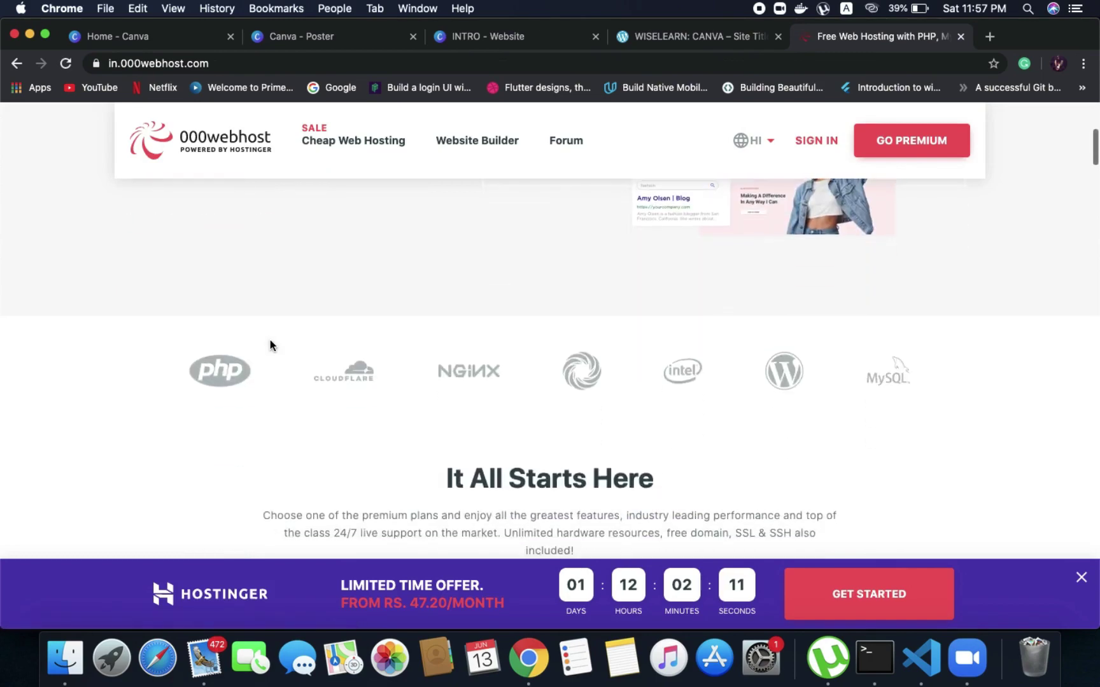
scroll(271, 345, "up", 8)
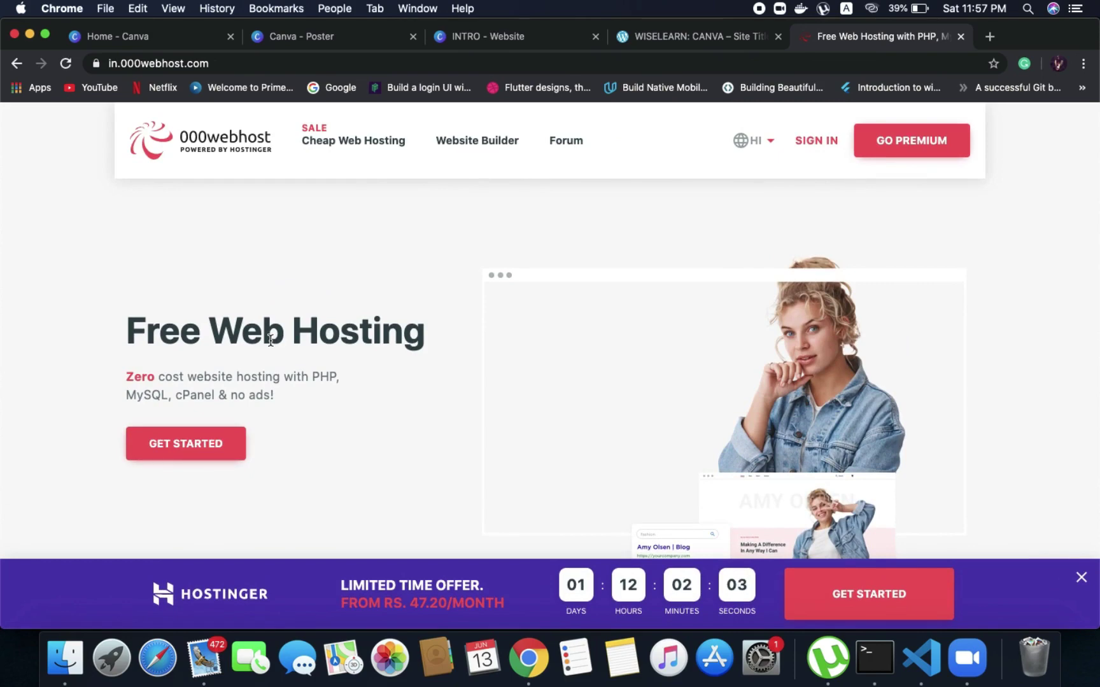
scroll(270, 342, "down", 15)
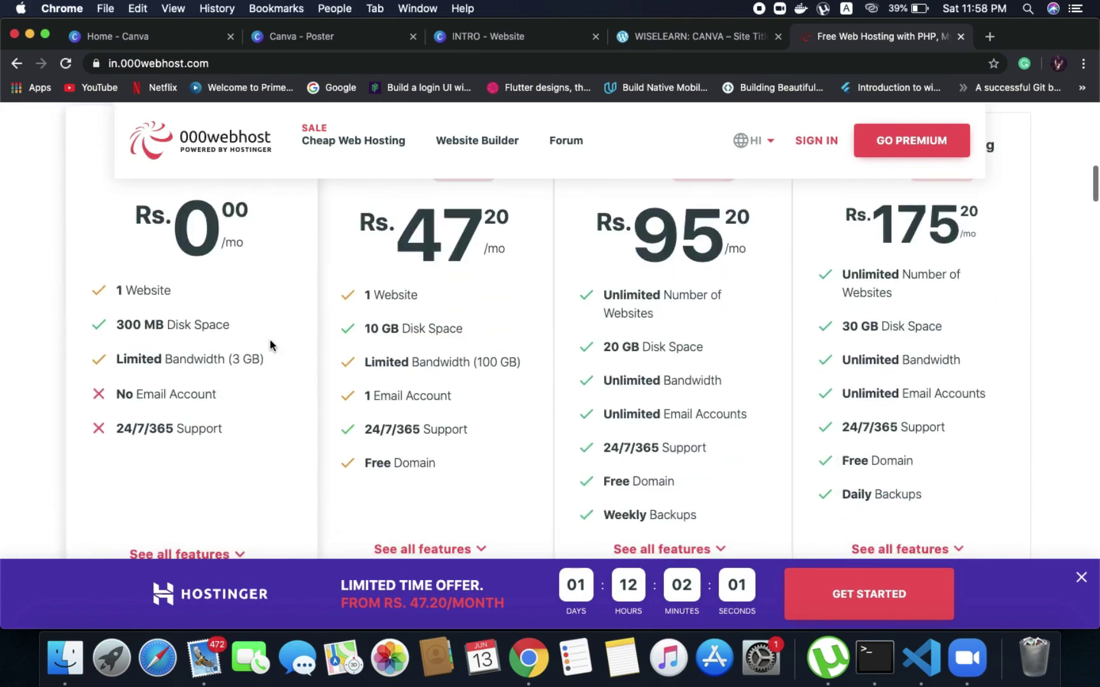
scroll(270, 345, "down", 3)
scroll(269, 345, "up", 3)
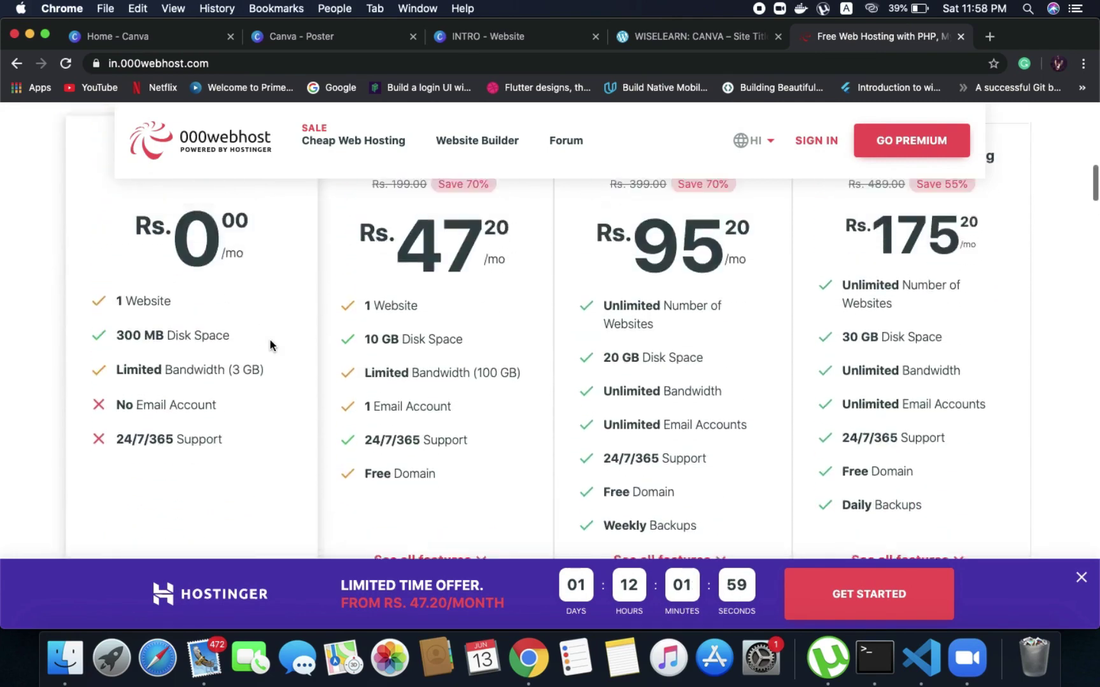
scroll(270, 346, "up", 12)
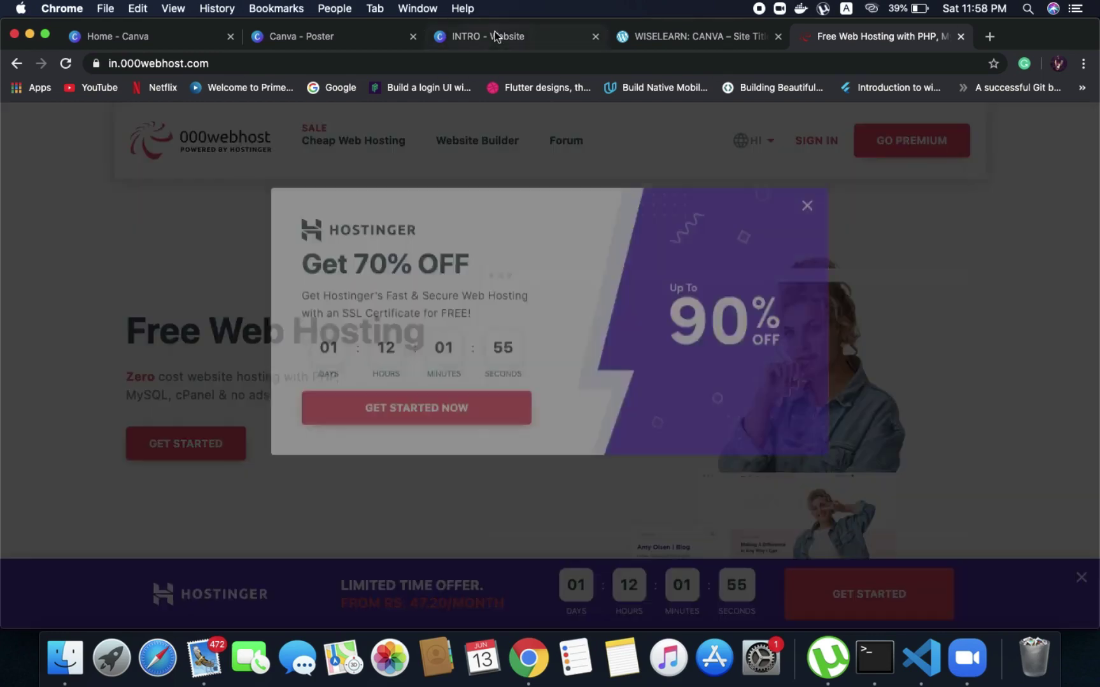
Return to the published WISELEARN: CANVA post and scroll back to the top of the orange-recoloured embedded poster
left_click(495, 35)
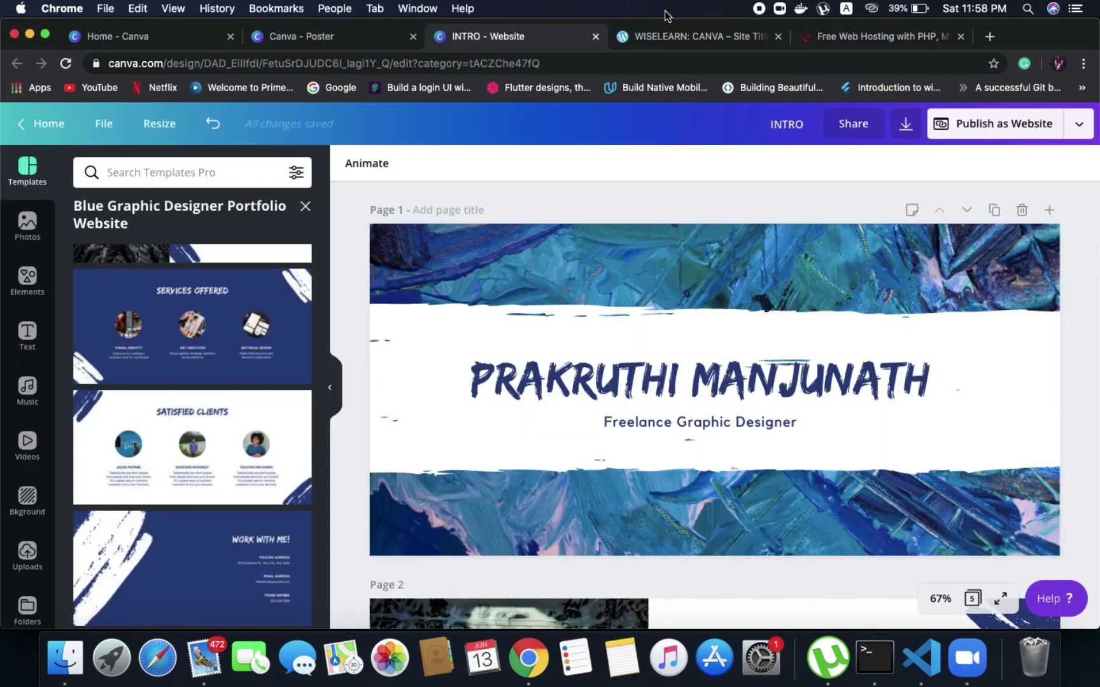
left_click(717, 33)
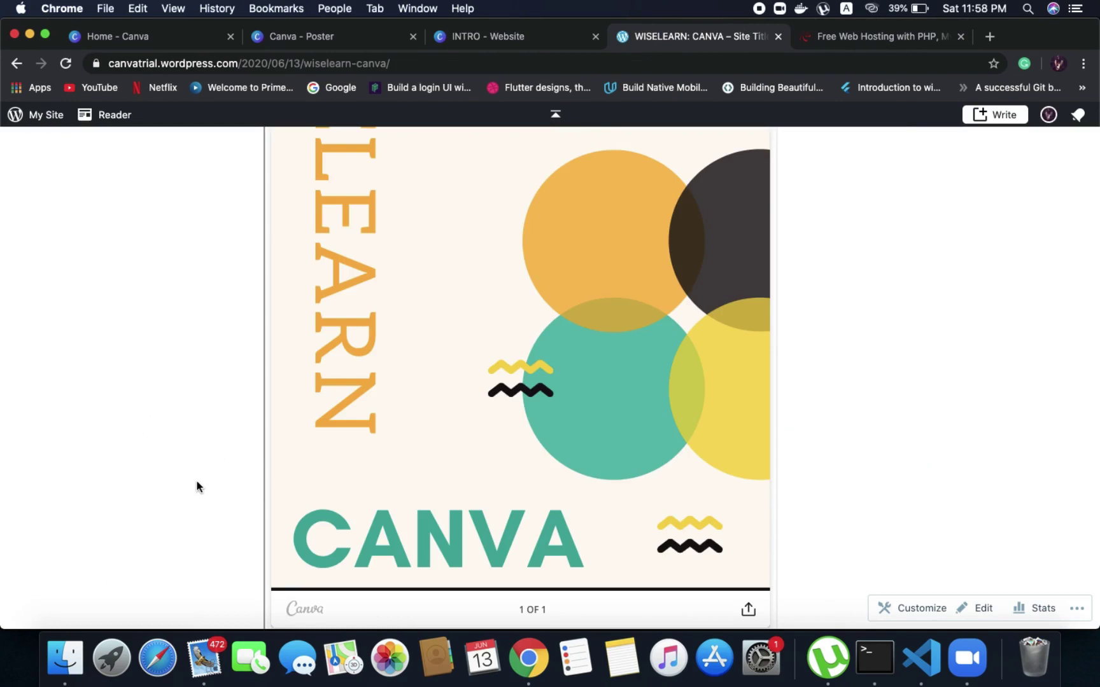
scroll(199, 420, "up", 10)
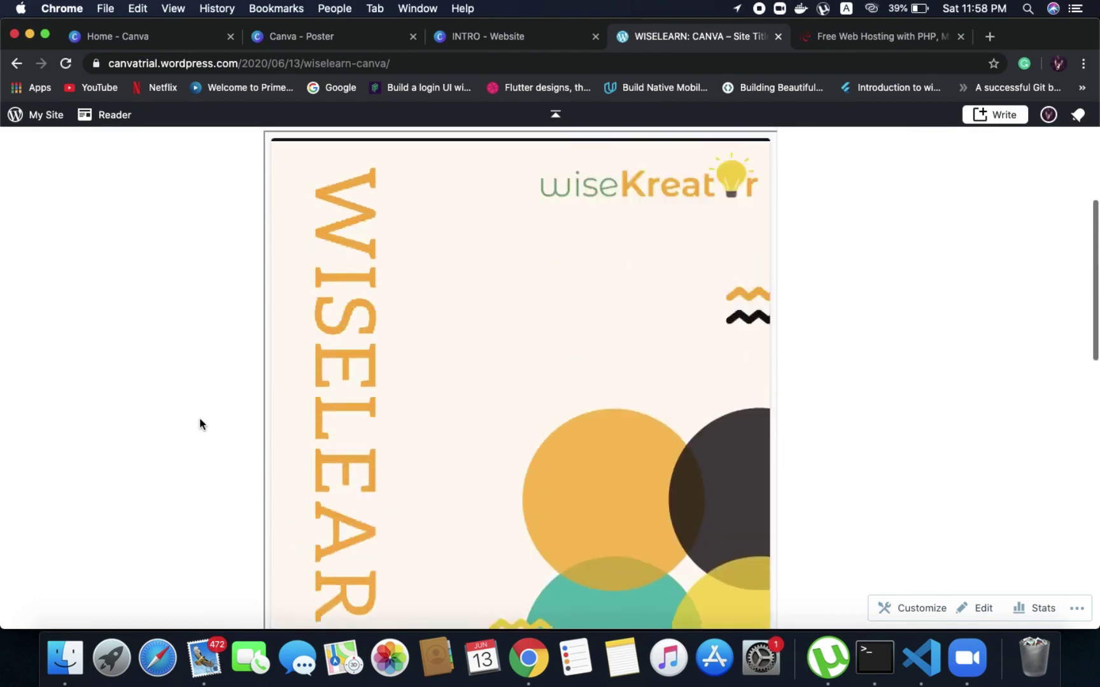